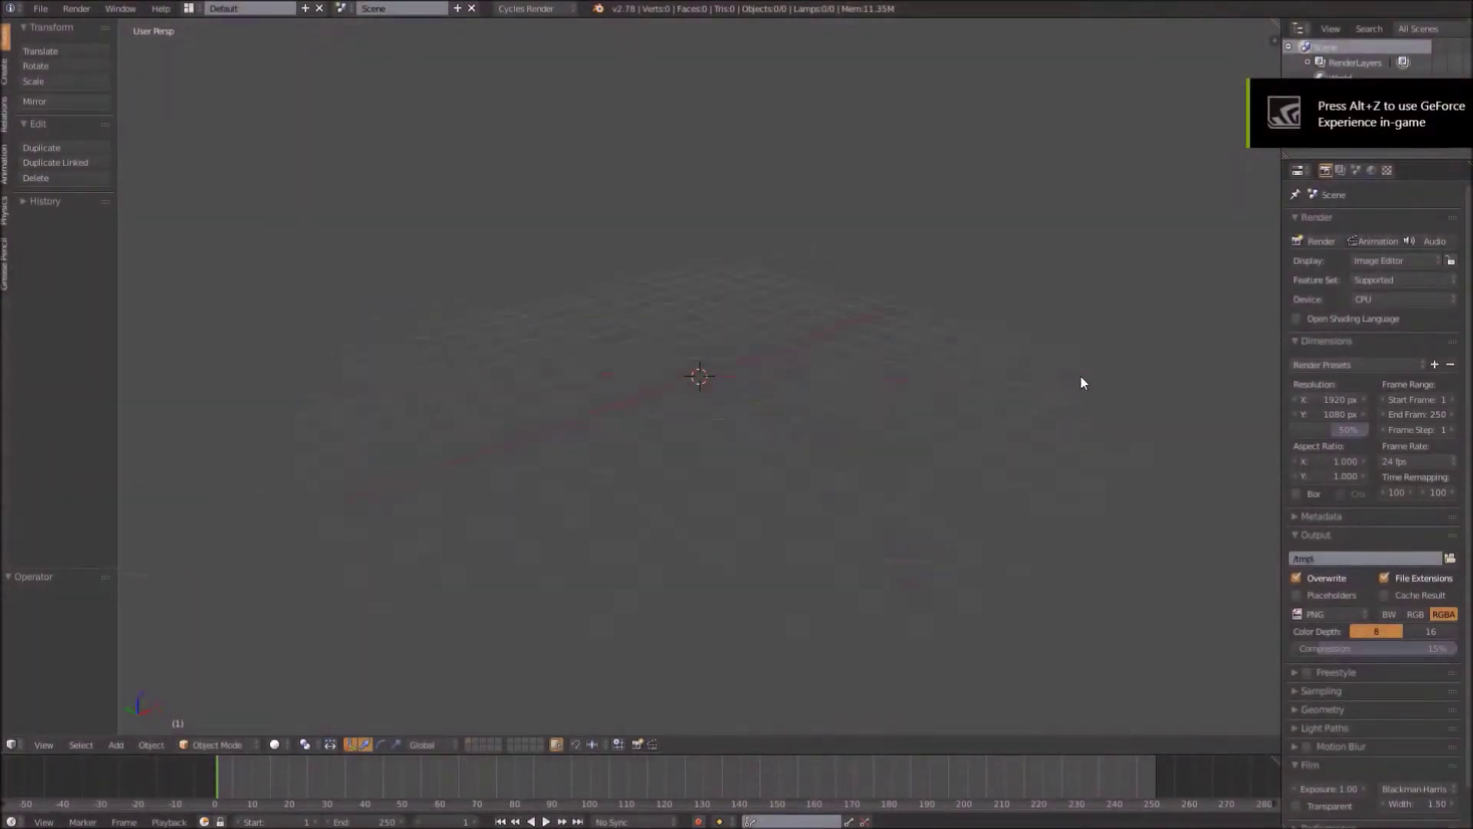
Add a plane at the scene origin and scale it by 10 to form the floor
{"action": "key", "text": "shift+a"}
{"action": "mouse_move", "coordinate": [831, 326]}
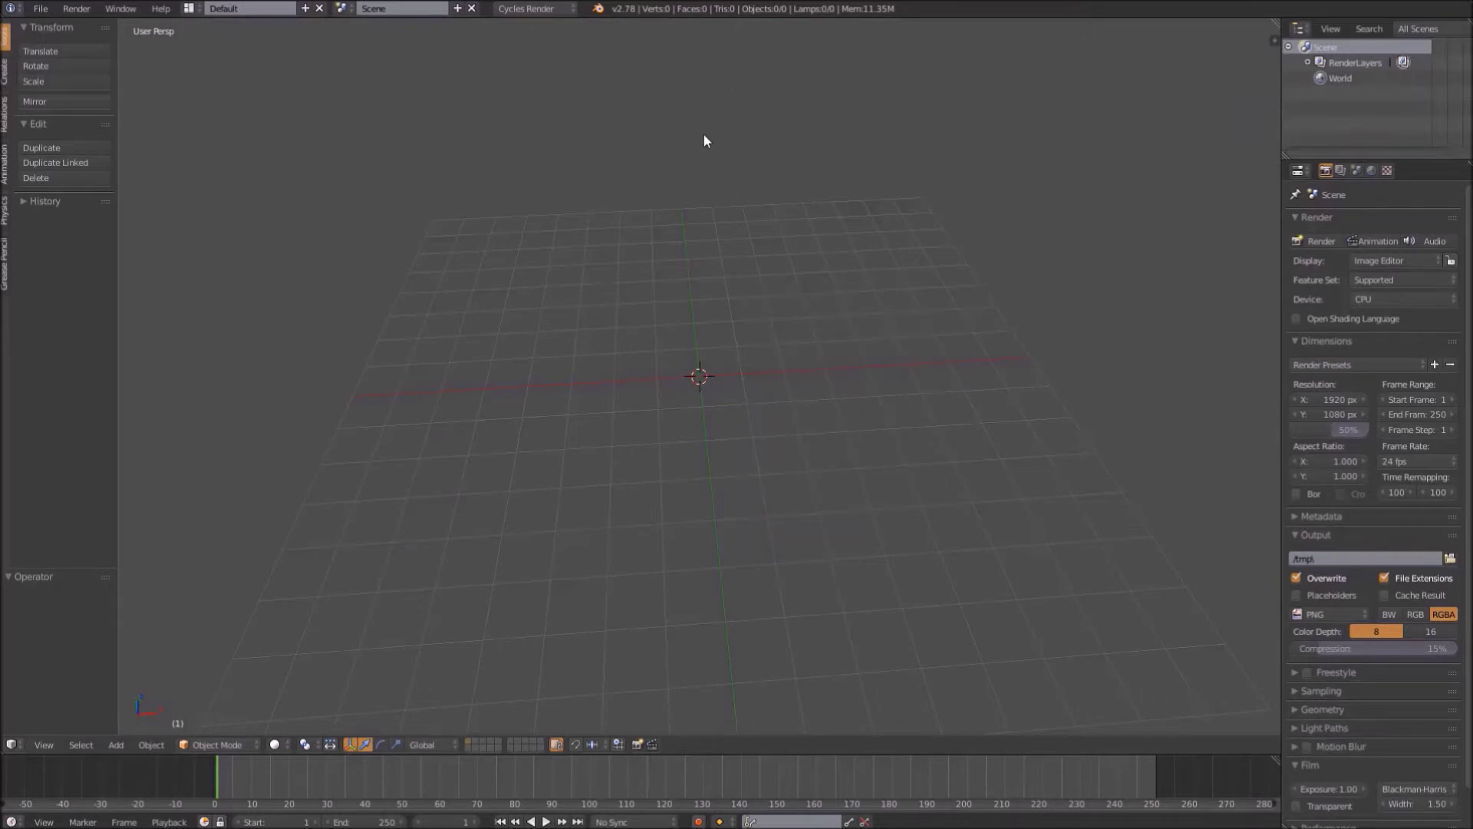
{"action": "key", "text": "alt+z"}
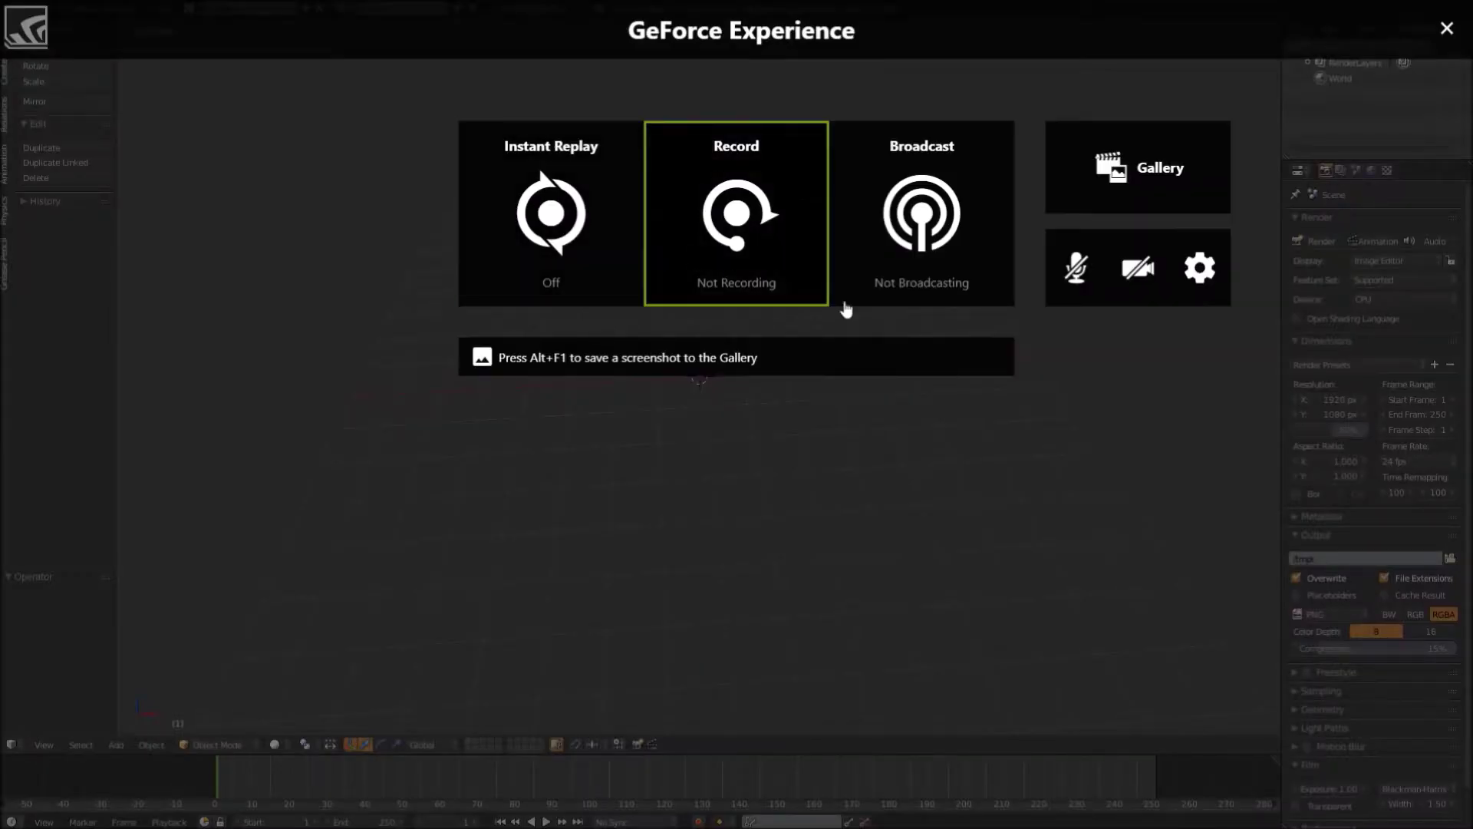
{"action": "left_click", "coordinate": [790, 246]}
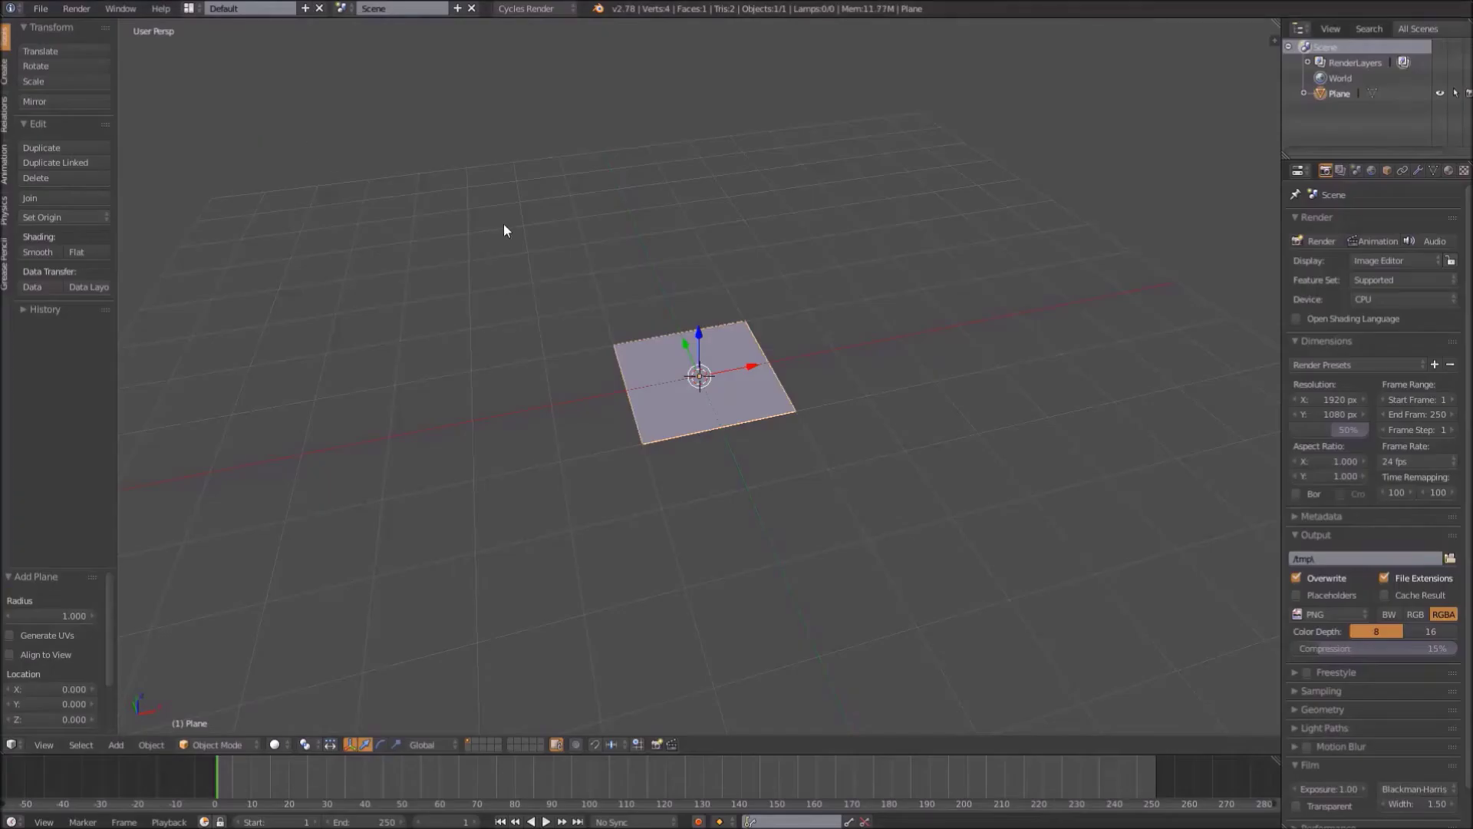
{"action": "type", "text": "s10"}
{"action": "key", "text": "Return"}
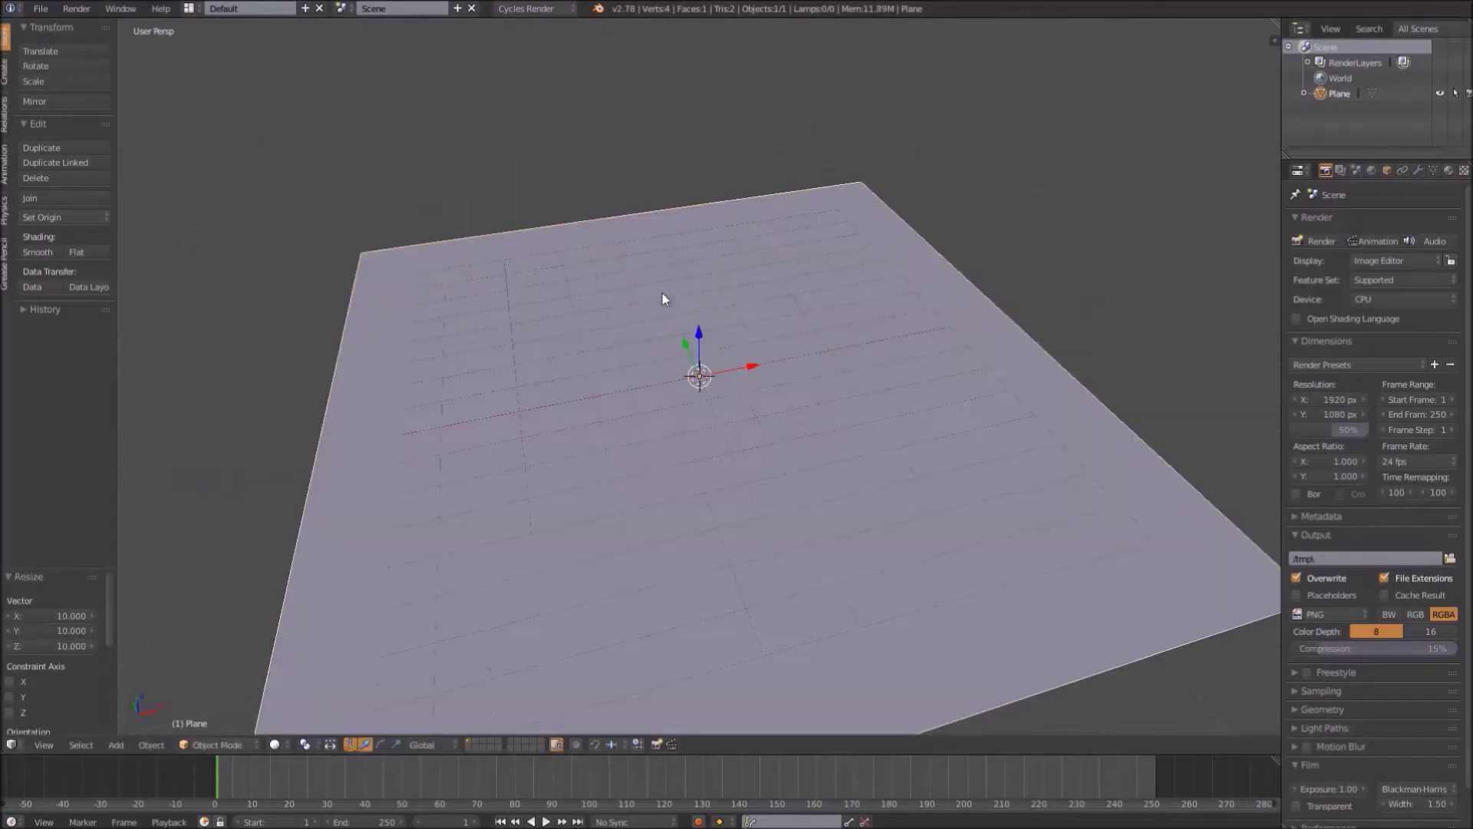
Add a second plane and raise it about 4.5 units above the floor along Z
{"action": "key", "text": "shift+a"}
{"action": "left_click", "coordinate": [707, 291]}
{"action": "key", "text": "g"}
{"action": "key", "text": "z"}
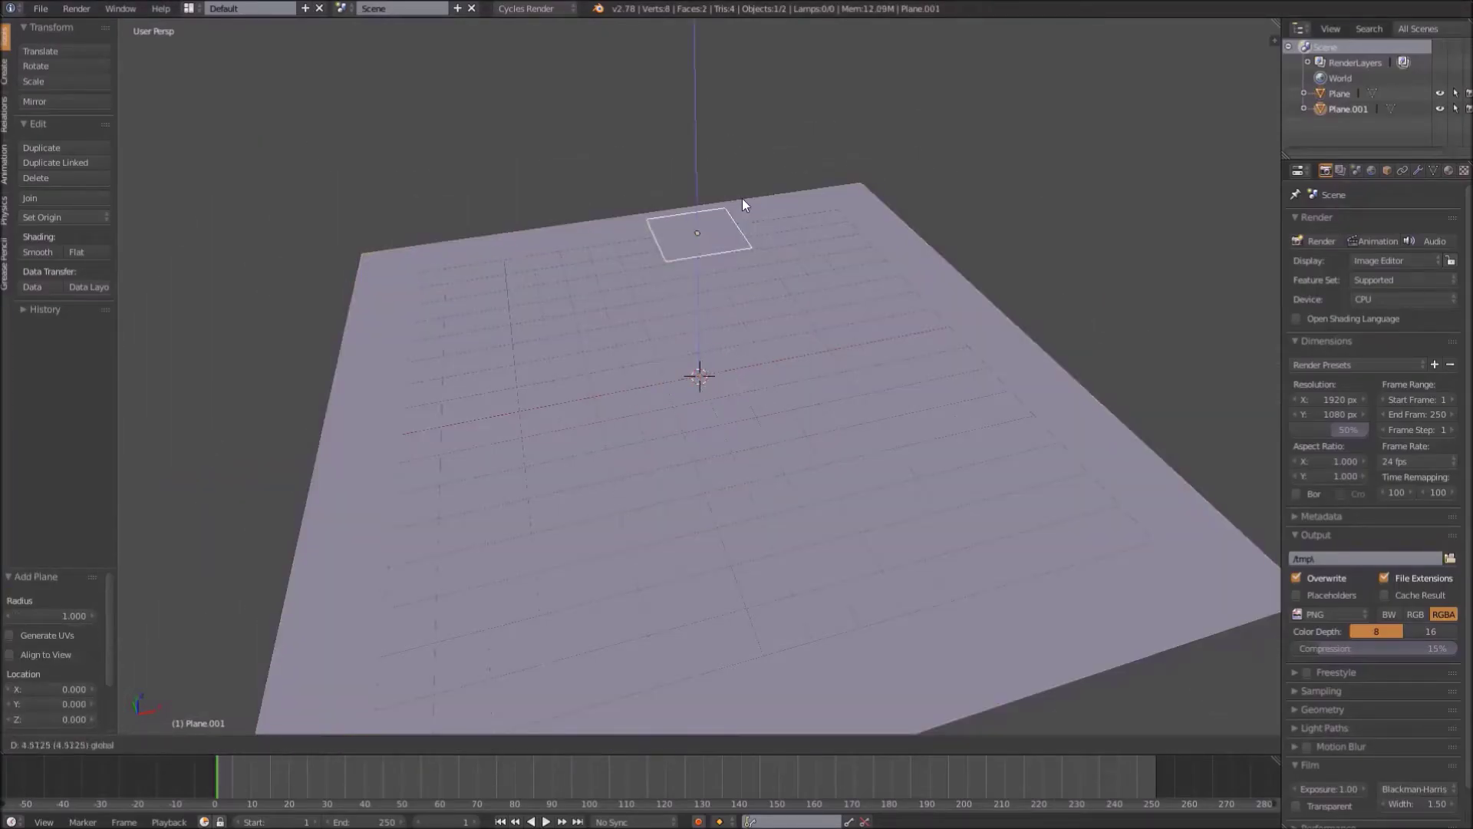
{"action": "left_click", "coordinate": [743, 200]}
Stretch the raised plane along Y by a factor of about 6.56 to make a long strip
{"action": "key", "text": "s"}
{"action": "key", "text": "y"}
{"action": "left_click", "coordinate": [1070, 203]}
{"action": "key", "text": "r"}
{"action": "key", "text": "z"}
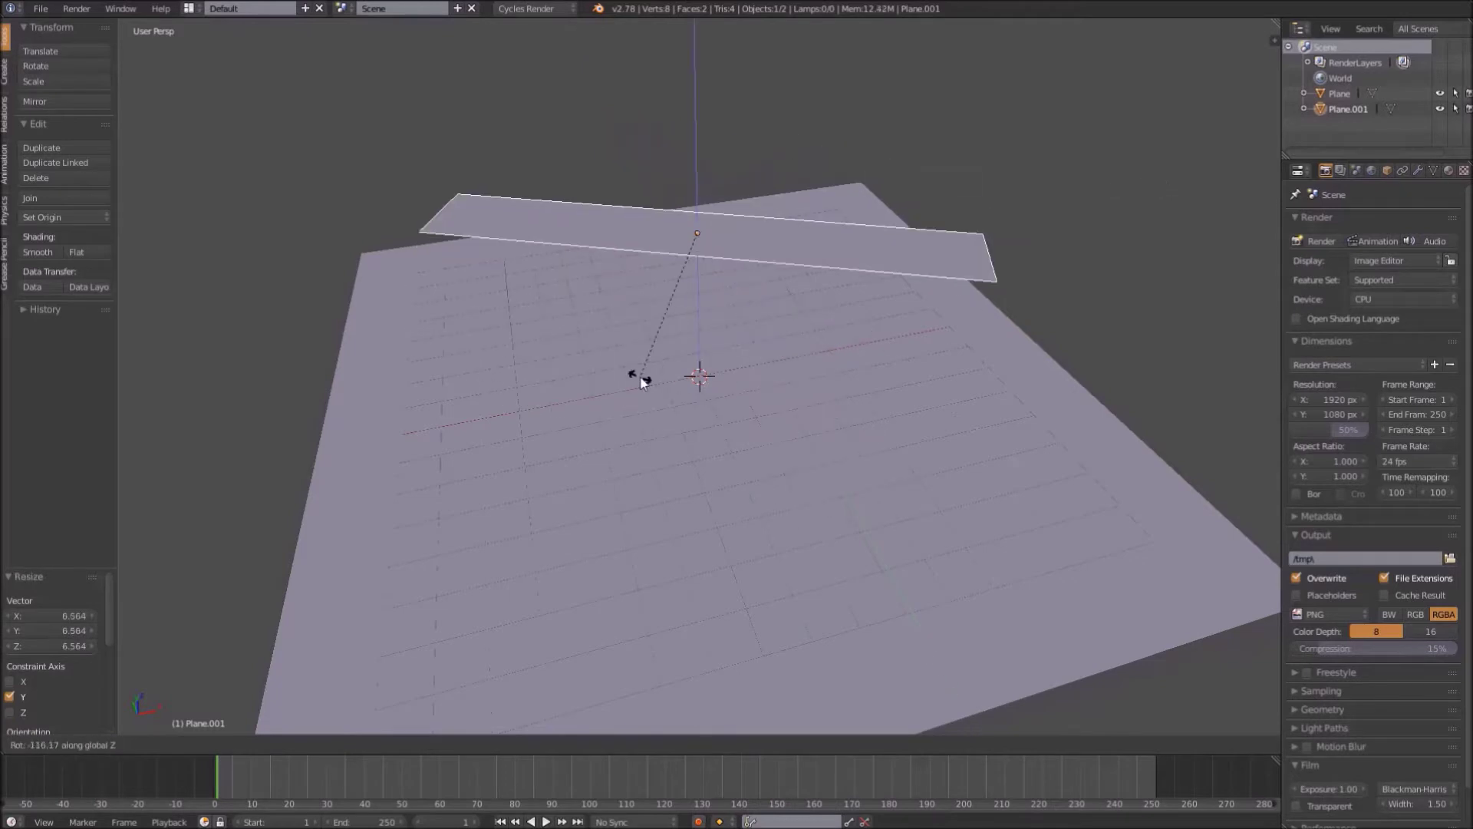
{"action": "right_click", "coordinate": [514, 330]}
Tilt the strip steeply about the X axis and shorten it along its local Y axis to about 0.743
{"action": "middle_click_drag", "start_coordinate": [468, 316], "coordinate": [945, 298]}
{"action": "key", "text": "r"}
{"action": "key", "text": "x"}
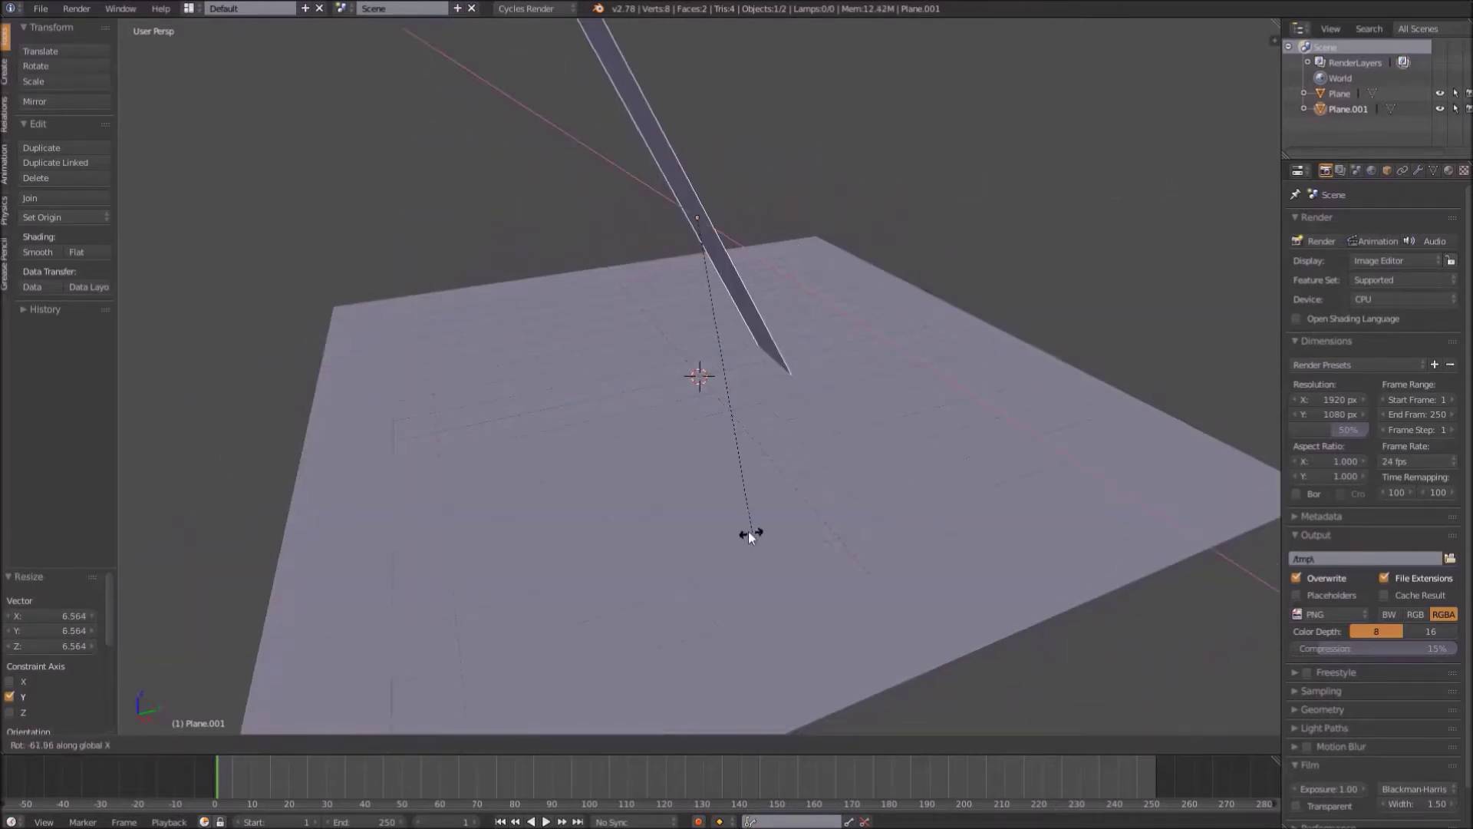
{"action": "left_click", "coordinate": [807, 513]}
{"action": "scroll", "coordinate": [1072, 494], "scroll_direction": "down", "scroll_amount": 1}
{"action": "key", "text": "s"}
{"action": "key", "text": "y"}
{"action": "key", "text": "y"}
{"action": "left_click", "coordinate": [882, 413]}
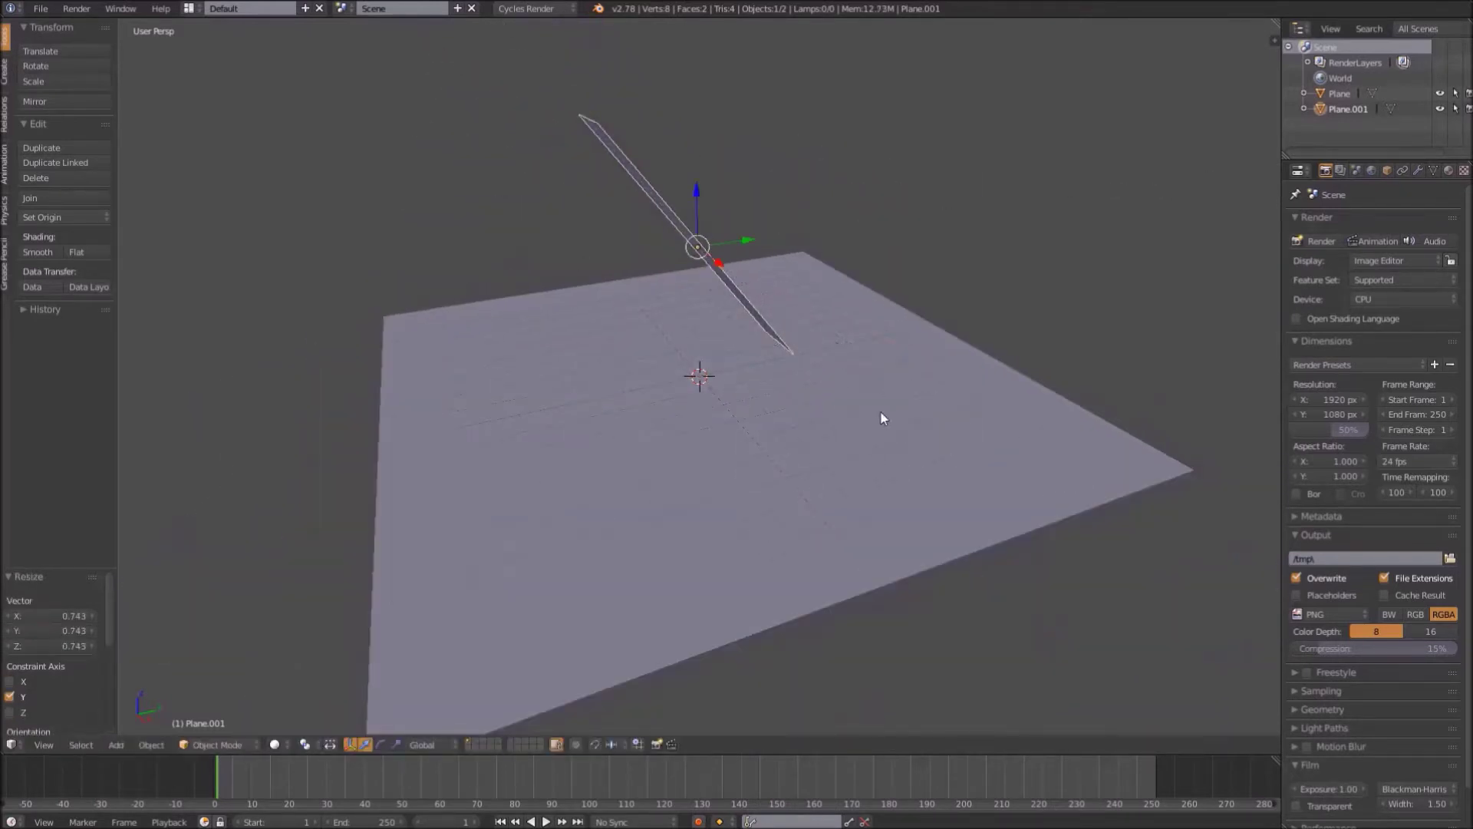
Move the tilted strip about 6.93 units along Y to the floor's back edge and shift it towards negative X
{"action": "middle_click_drag", "start_coordinate": [881, 414], "coordinate": [706, 406]}
{"action": "key", "text": "g"}
{"action": "key", "text": "y"}
{"action": "left_click", "coordinate": [820, 139]}
{"action": "middle_click_drag", "start_coordinate": [820, 140], "coordinate": [791, 77]}
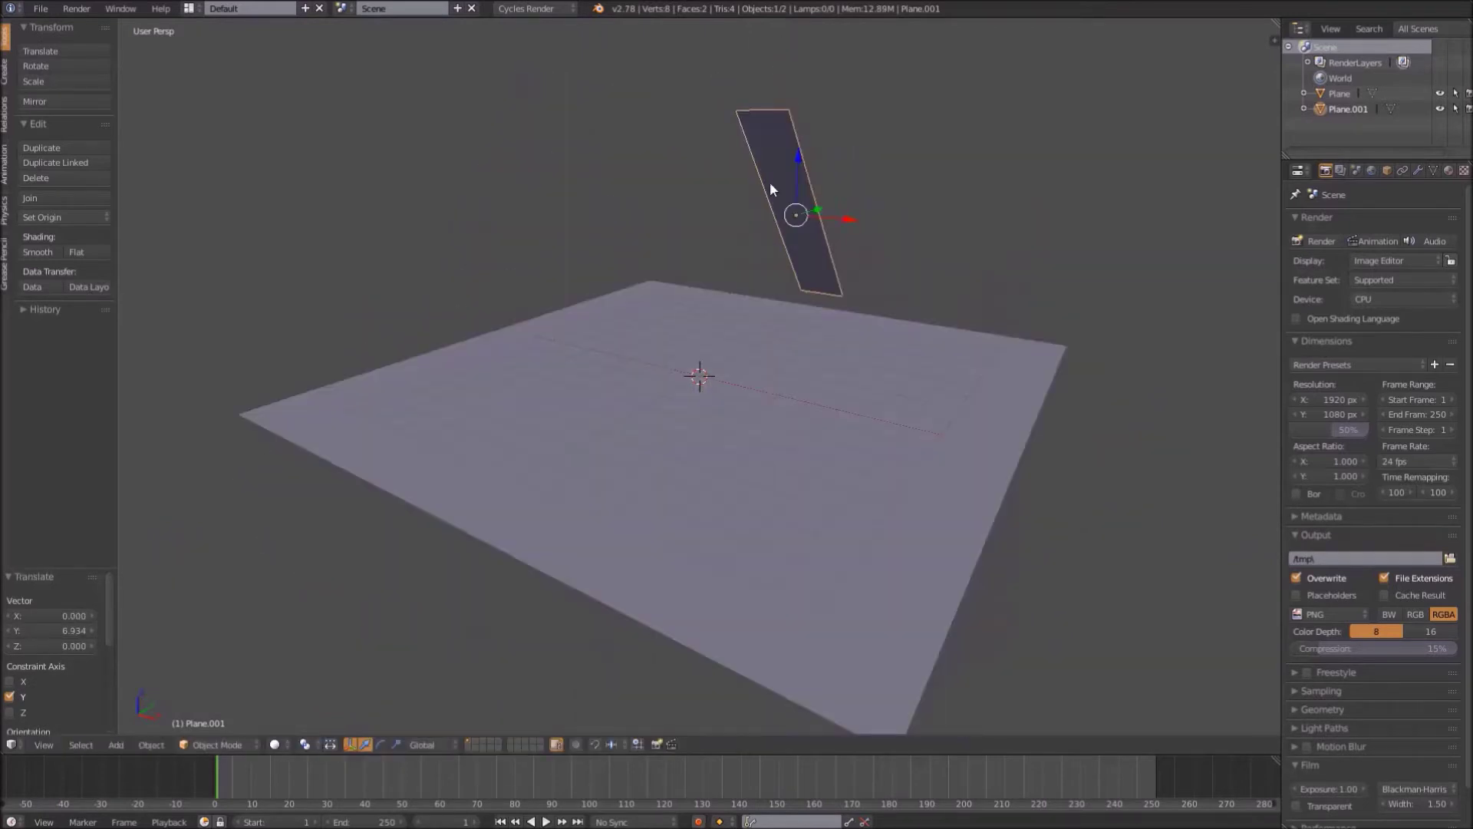
{"action": "left_click_drag", "start_coordinate": [853, 217], "coordinate": [756, 211]}
Duplicate the strip and move the copy along X to the opposite end of the floor's back edge
{"action": "key", "text": "shift+d"}
{"action": "right_click", "coordinate": [827, 149]}
{"action": "key", "text": "g"}
{"action": "key", "text": "x"}
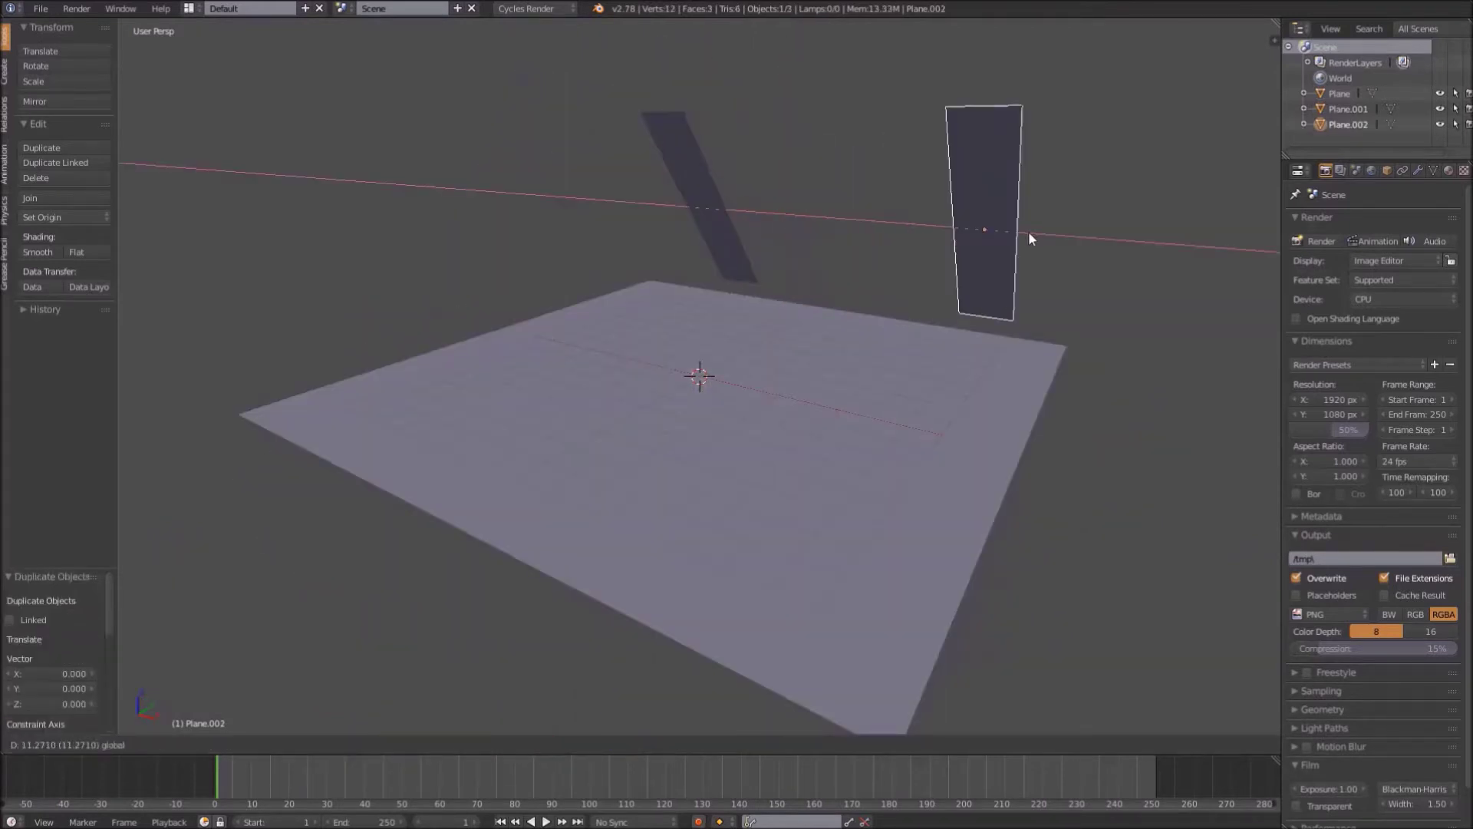
{"action": "left_click", "coordinate": [973, 227]}
Duplicate the first strip again and move the copy inwards along X and about 11.66 units along negative Y
{"action": "middle_click_drag", "start_coordinate": [973, 227], "coordinate": [759, 145]}
{"action": "right_click", "coordinate": [660, 201], "text": "shift"}
{"action": "right_click", "coordinate": [661, 201]}
{"action": "key", "text": "shift+d"}
{"action": "right_click", "coordinate": [662, 201]}
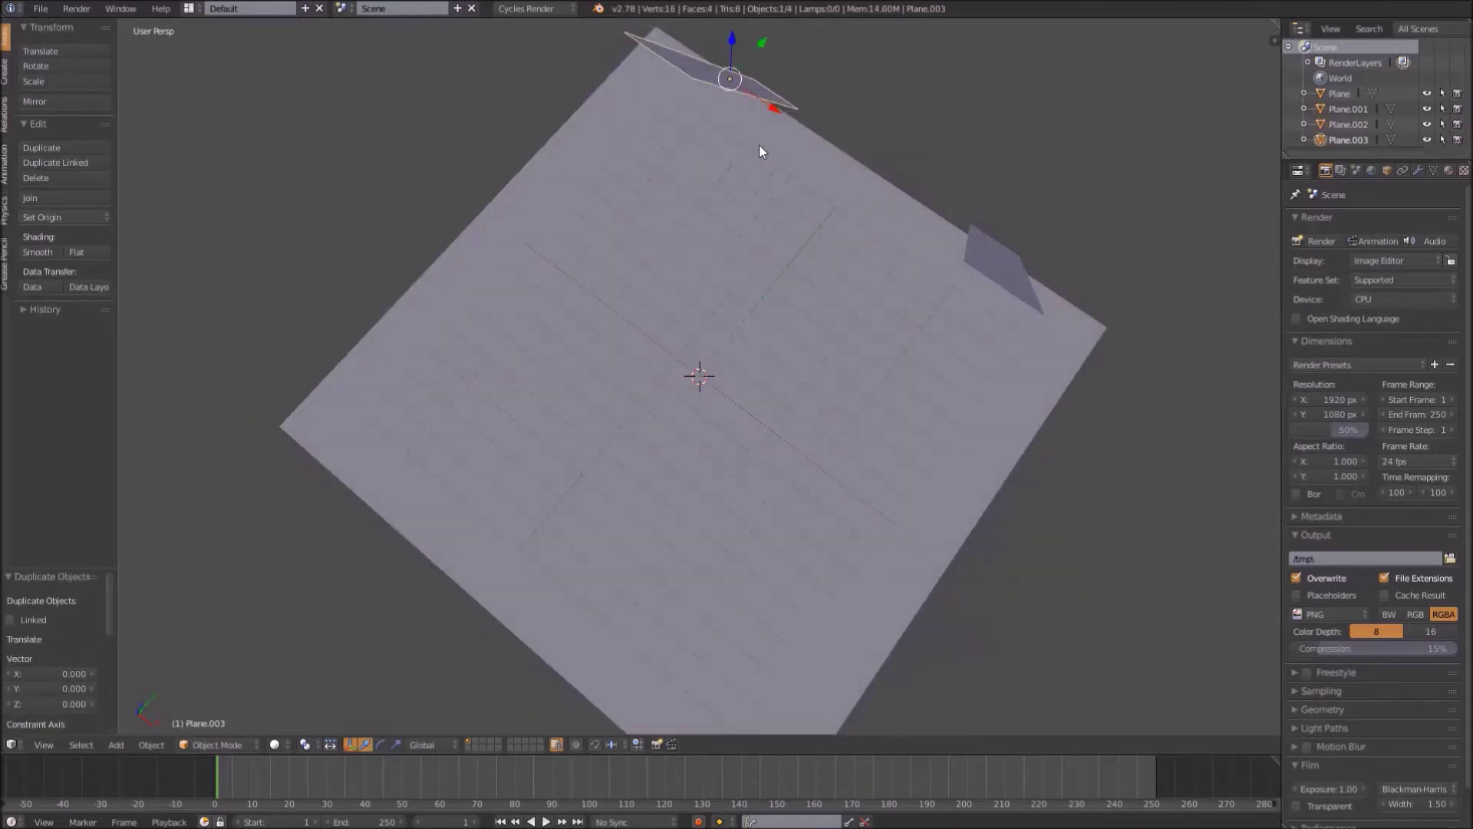
{"action": "left_click_drag", "start_coordinate": [778, 112], "coordinate": [893, 192]}
{"action": "key", "text": "g"}
{"action": "key", "text": "y"}
{"action": "left_click", "coordinate": [590, 381]}
Rotate and shift the front strip so it leans over the floor about 3.42 units further along negative Y, and save the file
{"action": "middle_click_drag", "start_coordinate": [590, 381], "coordinate": [579, 230]}
{"action": "key", "text": "g"}
{"action": "key", "text": "y"}
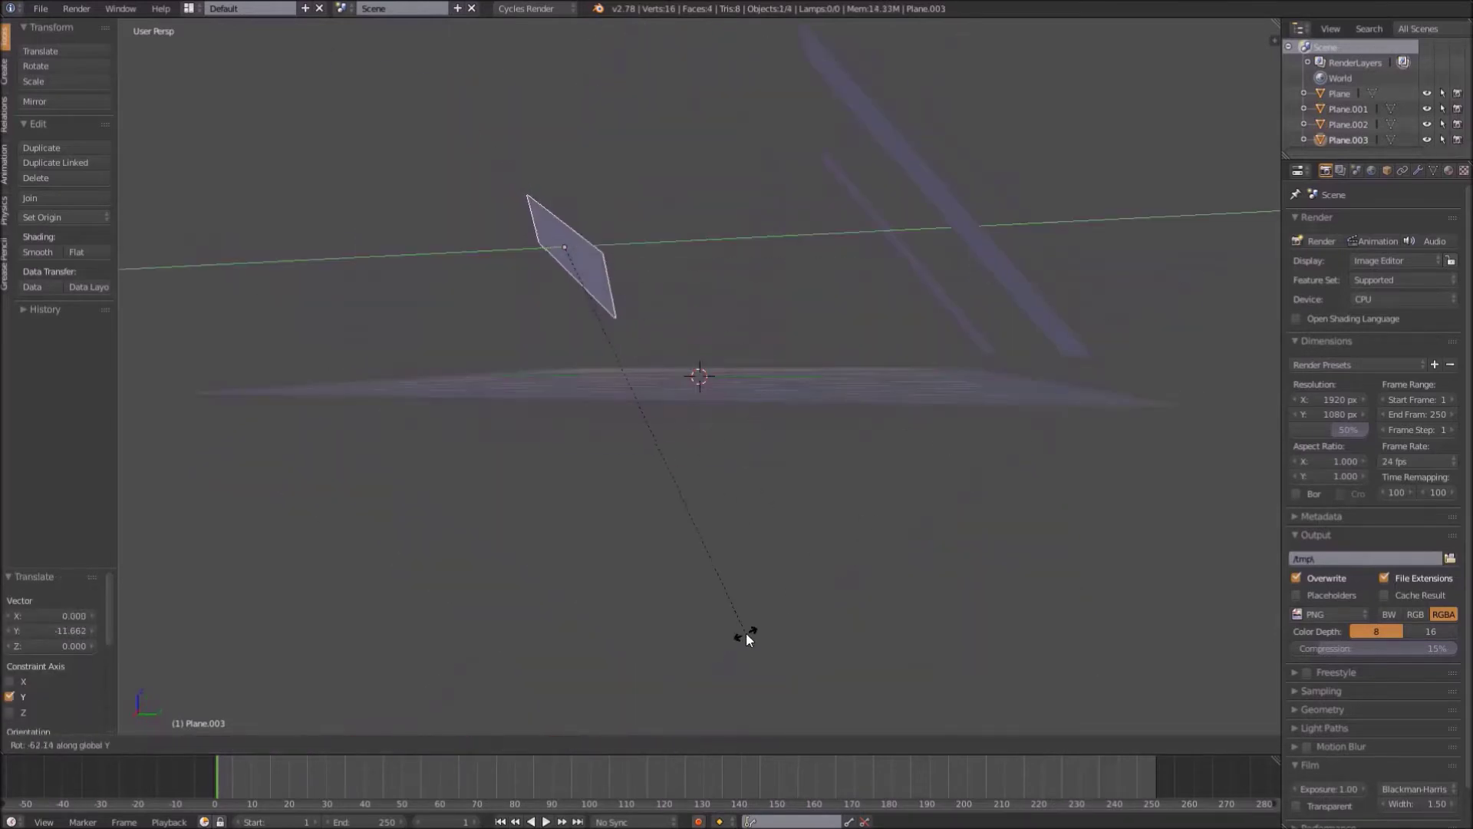
{"action": "left_click", "coordinate": [536, 260]}
{"action": "middle_click_drag", "start_coordinate": [612, 287], "coordinate": [757, 304]}
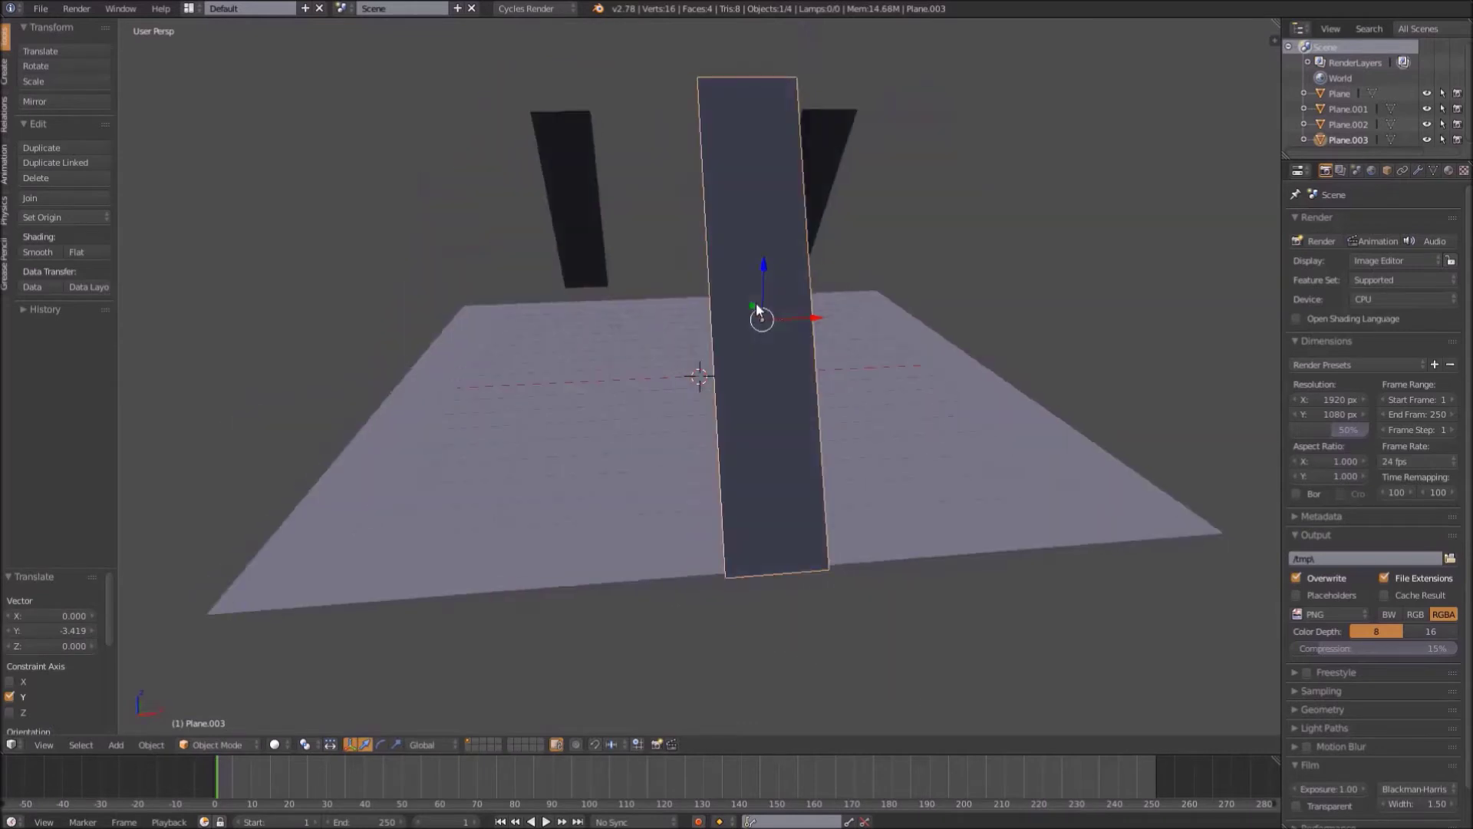
{"action": "key", "text": "ctrl+s"}
{"action": "left_click", "coordinate": [756, 305]}
Add a camera and align it to a close, angled view looking down on the floor
{"action": "scroll", "coordinate": [822, 319], "scroll_direction": "up", "scroll_amount": 4}
{"action": "middle_click_drag", "start_coordinate": [773, 320], "coordinate": [757, 319]}
{"action": "scroll", "coordinate": [757, 321], "scroll_direction": "up", "scroll_amount": 2}
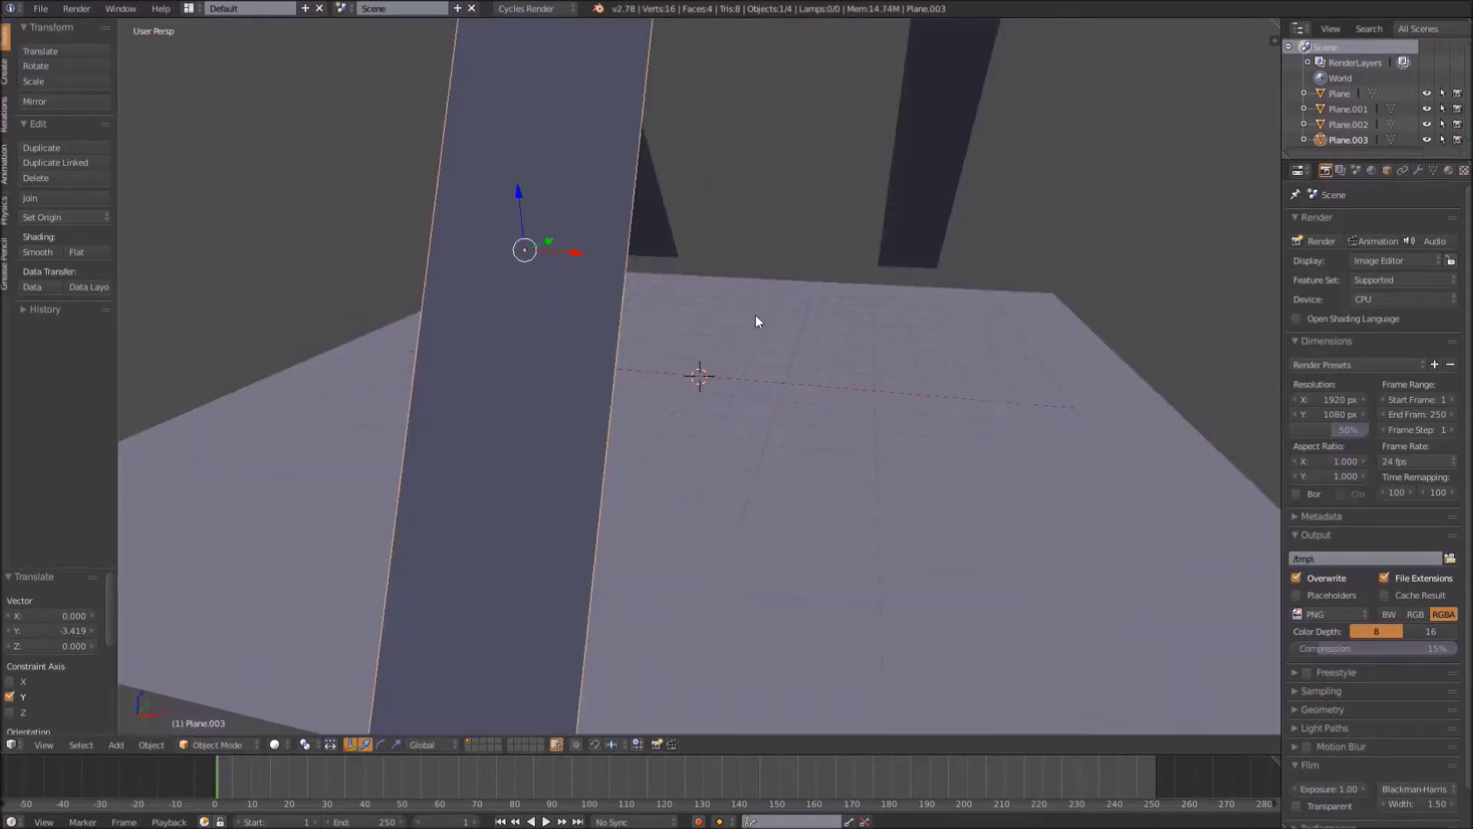
{"action": "key", "text": "shift+a"}
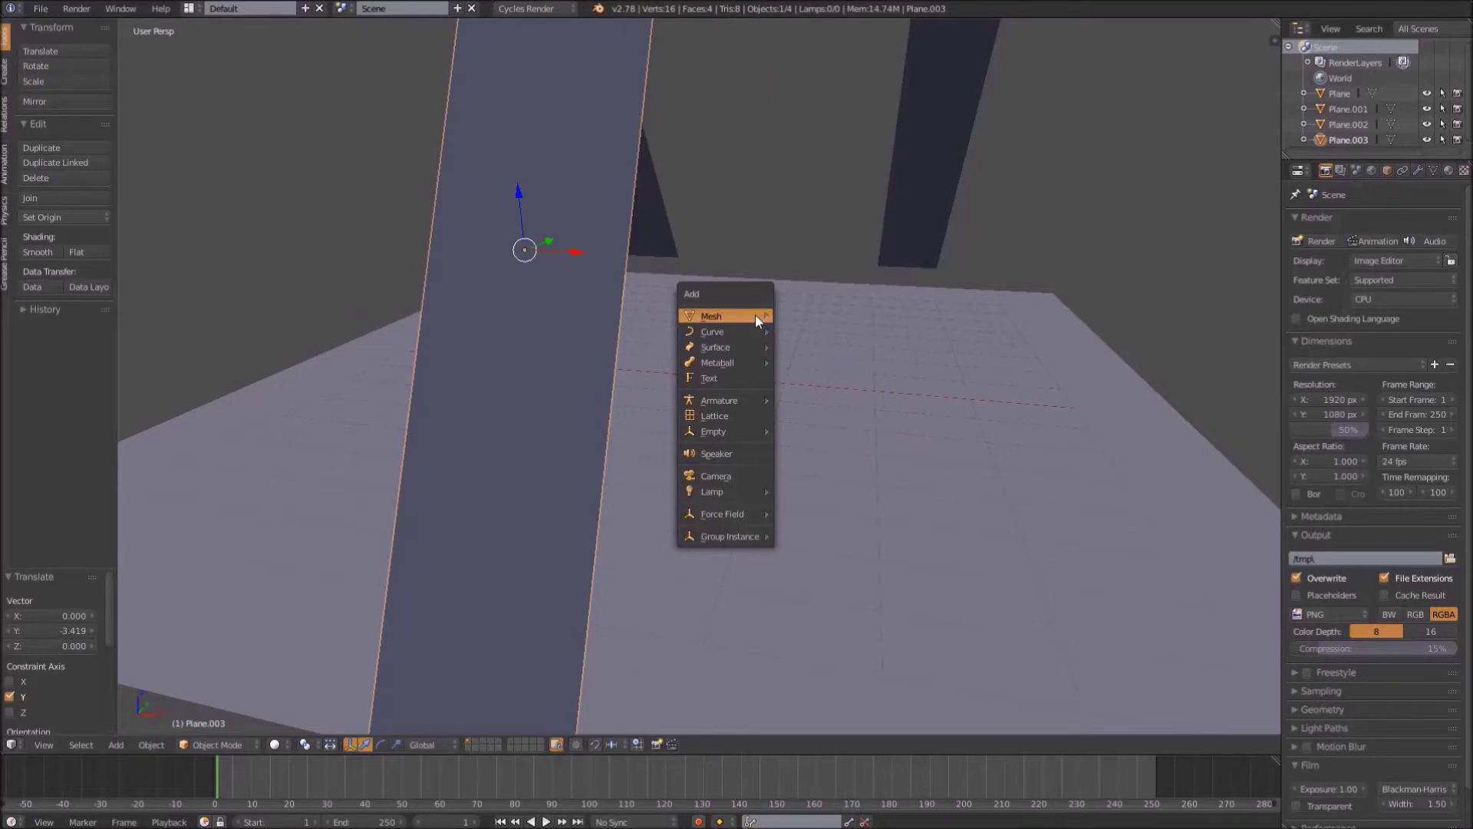
{"action": "left_click", "coordinate": [714, 476]}
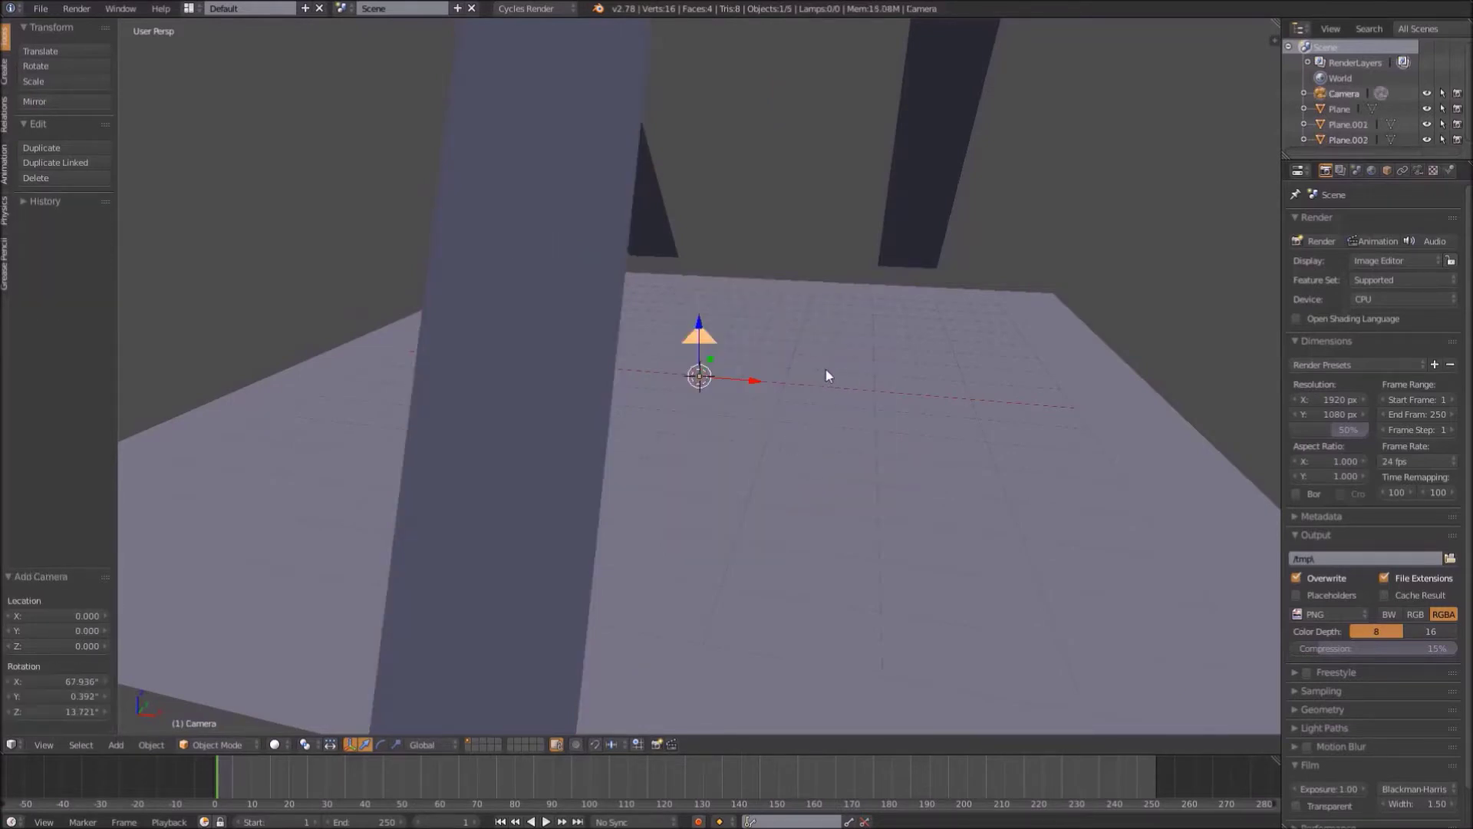
{"action": "middle_click_drag", "start_coordinate": [826, 370], "coordinate": [781, 360]}
{"action": "scroll", "coordinate": [780, 359], "scroll_direction": "up", "scroll_amount": 3}
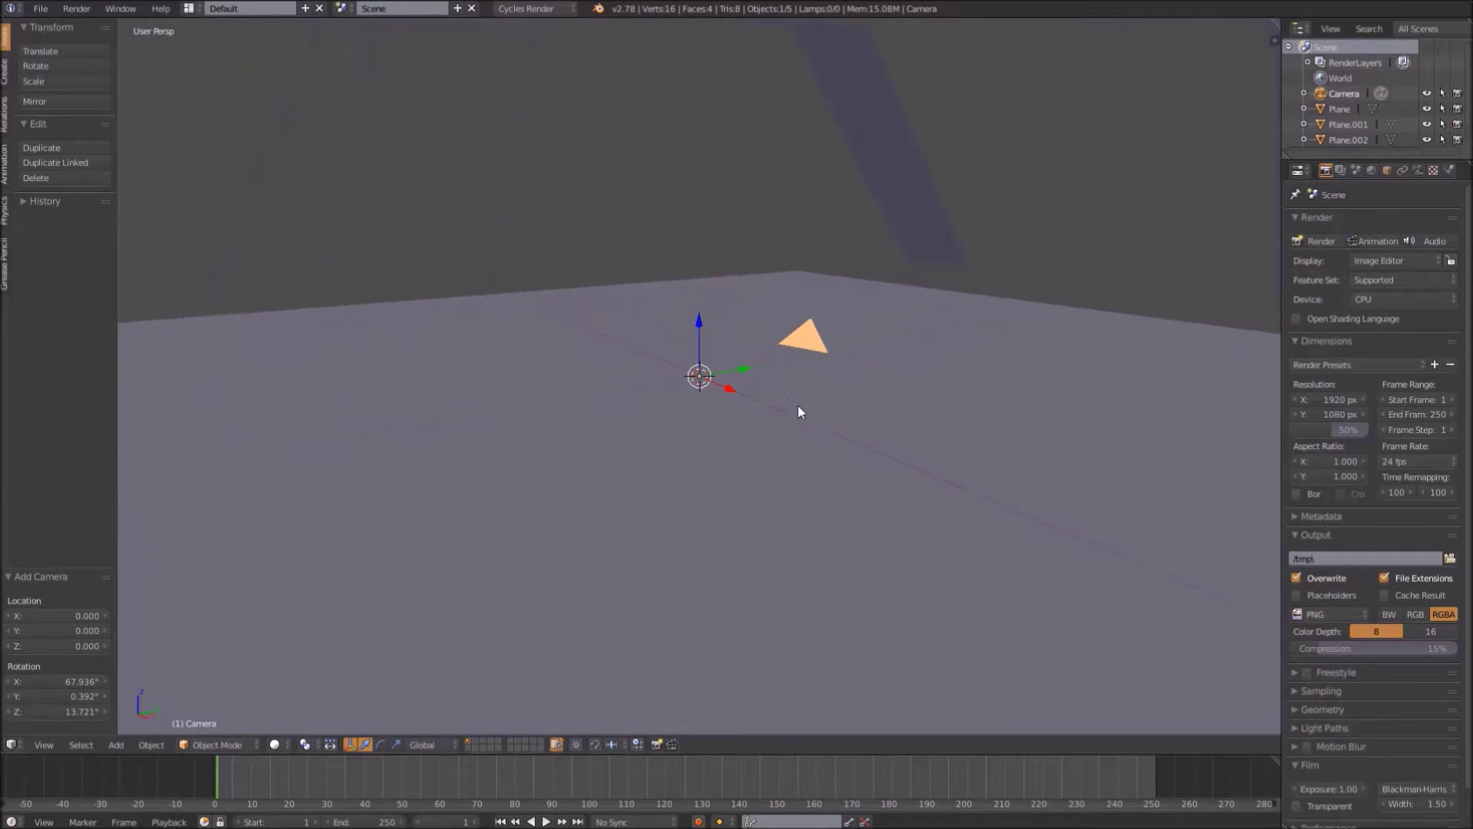
{"action": "middle_click_drag", "start_coordinate": [799, 412], "coordinate": [844, 407]}
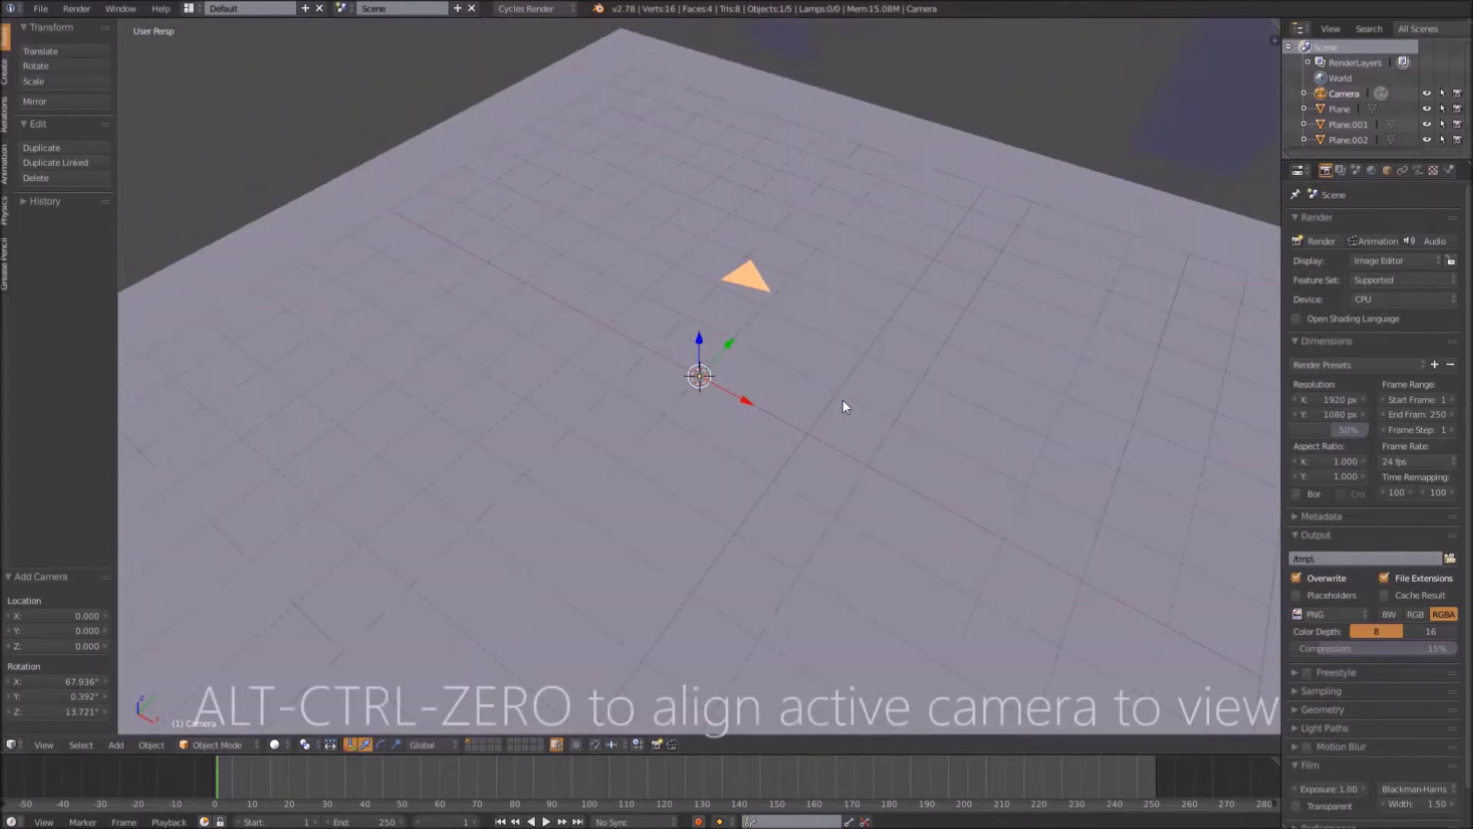
{"action": "key", "text": "ctrl+alt+KP_0"}
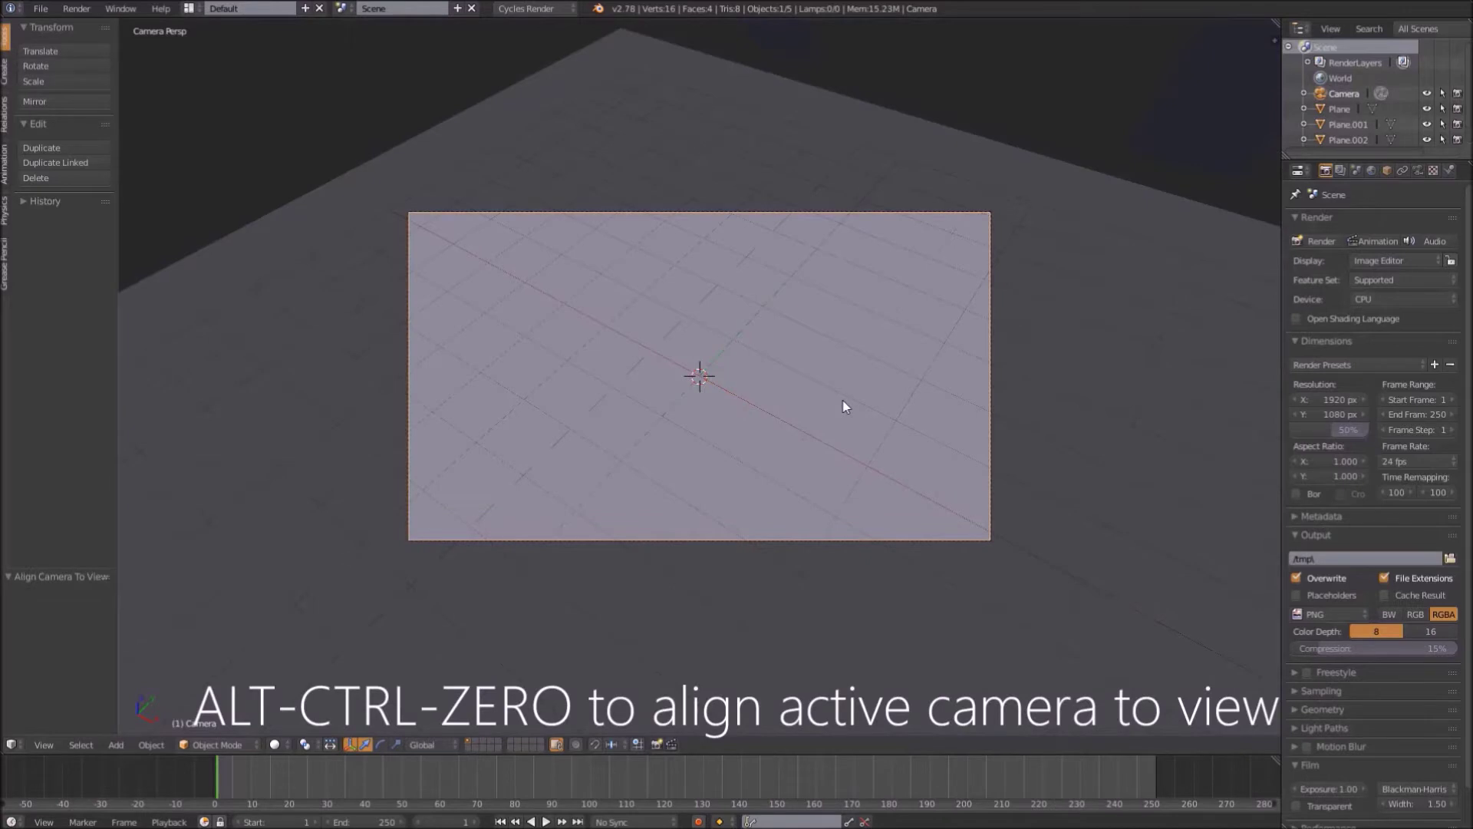
Save the file over the existing one and briefly preview the camera view in rendered shading
{"action": "key", "text": "ctrl+s"}
{"action": "left_click", "coordinate": [844, 407]}
{"action": "scroll", "coordinate": [844, 407], "scroll_direction": "up", "scroll_amount": 2}
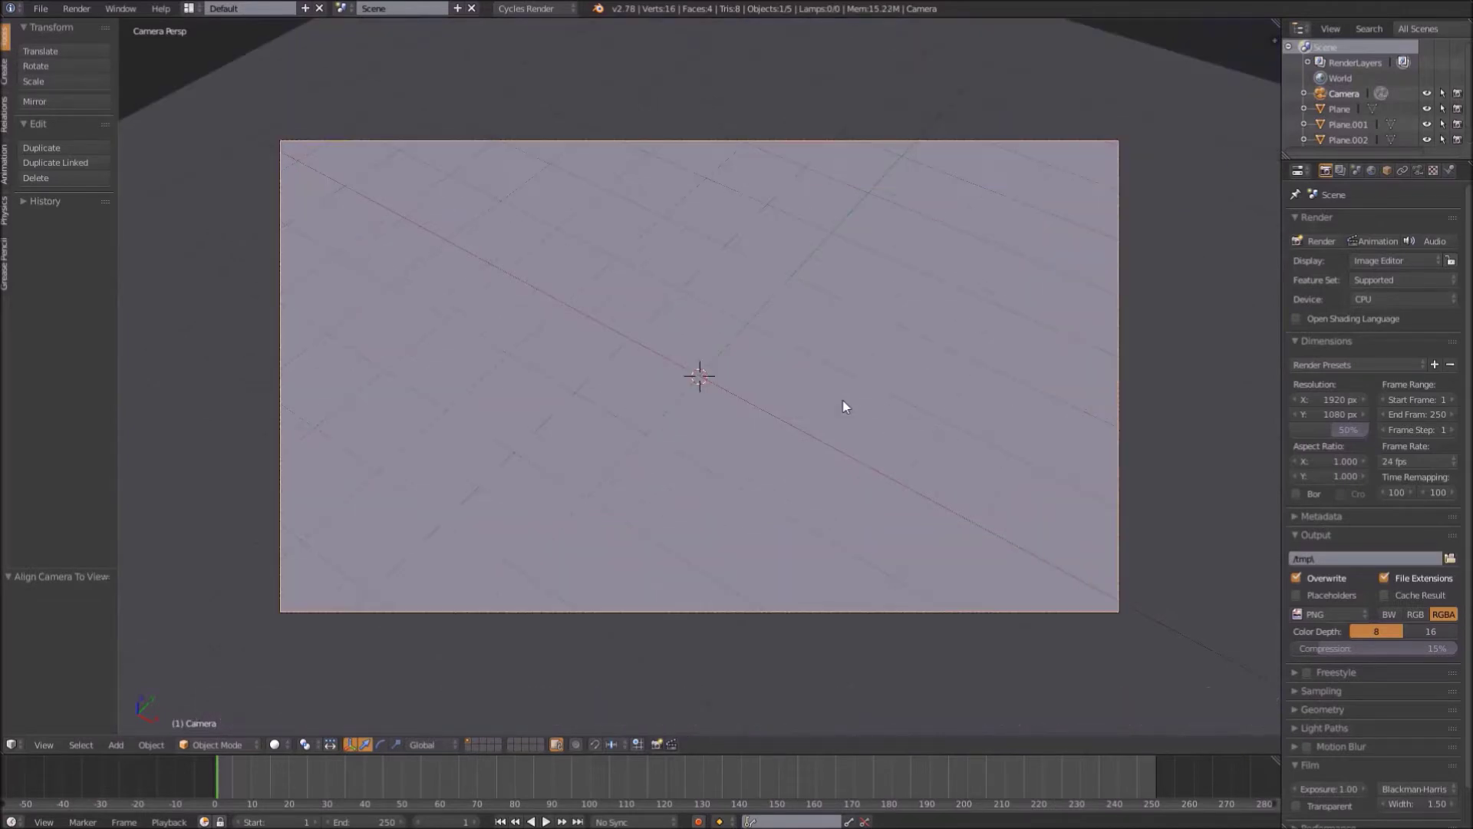
{"action": "key", "text": "ctrl+s"}
{"action": "left_click", "coordinate": [844, 403]}
{"action": "key", "text": "shift+z"}
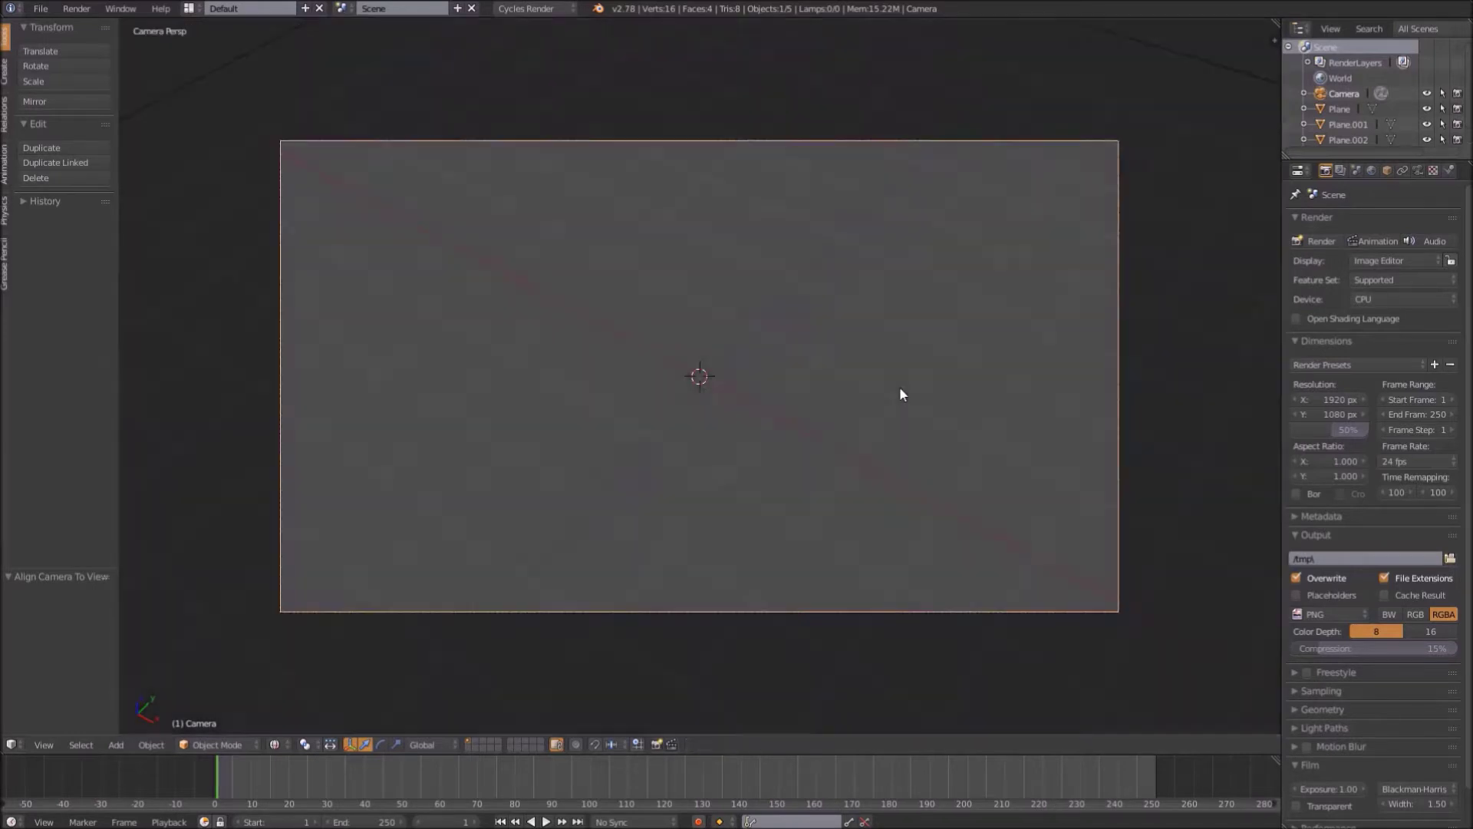
{"action": "key", "text": "shift+z"}
Select the three tilted strips around the floor and join them into one object
{"action": "scroll", "coordinate": [901, 389], "scroll_direction": "down", "scroll_amount": 3}
{"action": "middle_click_drag", "start_coordinate": [901, 388], "coordinate": [916, 322]}
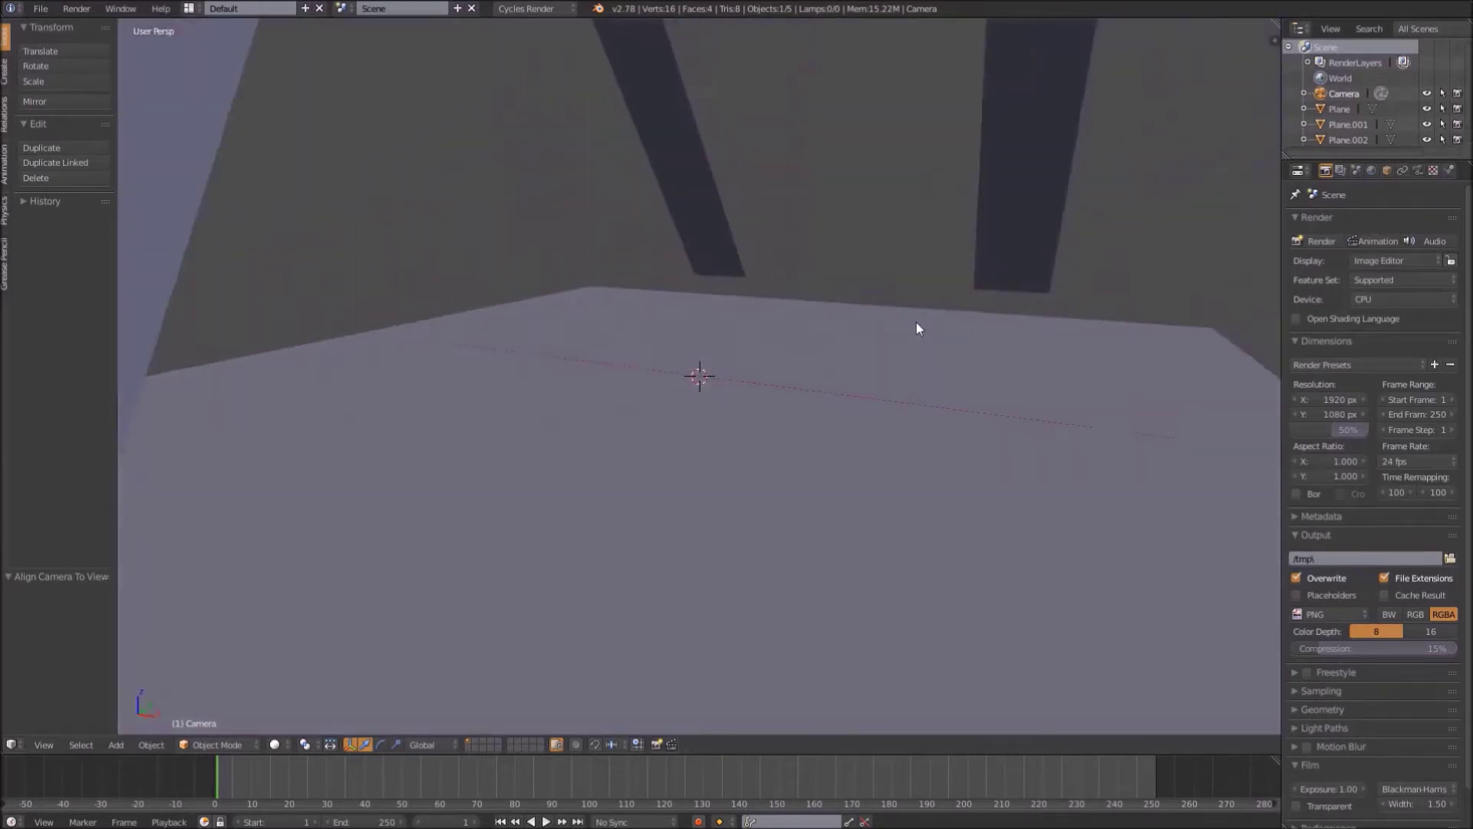
{"action": "scroll", "coordinate": [916, 329], "scroll_direction": "down", "scroll_amount": 8}
{"action": "right_click", "coordinate": [848, 269]}
{"action": "right_click", "coordinate": [699, 274], "text": "shift"}
{"action": "right_click", "coordinate": [623, 290], "text": "shift"}
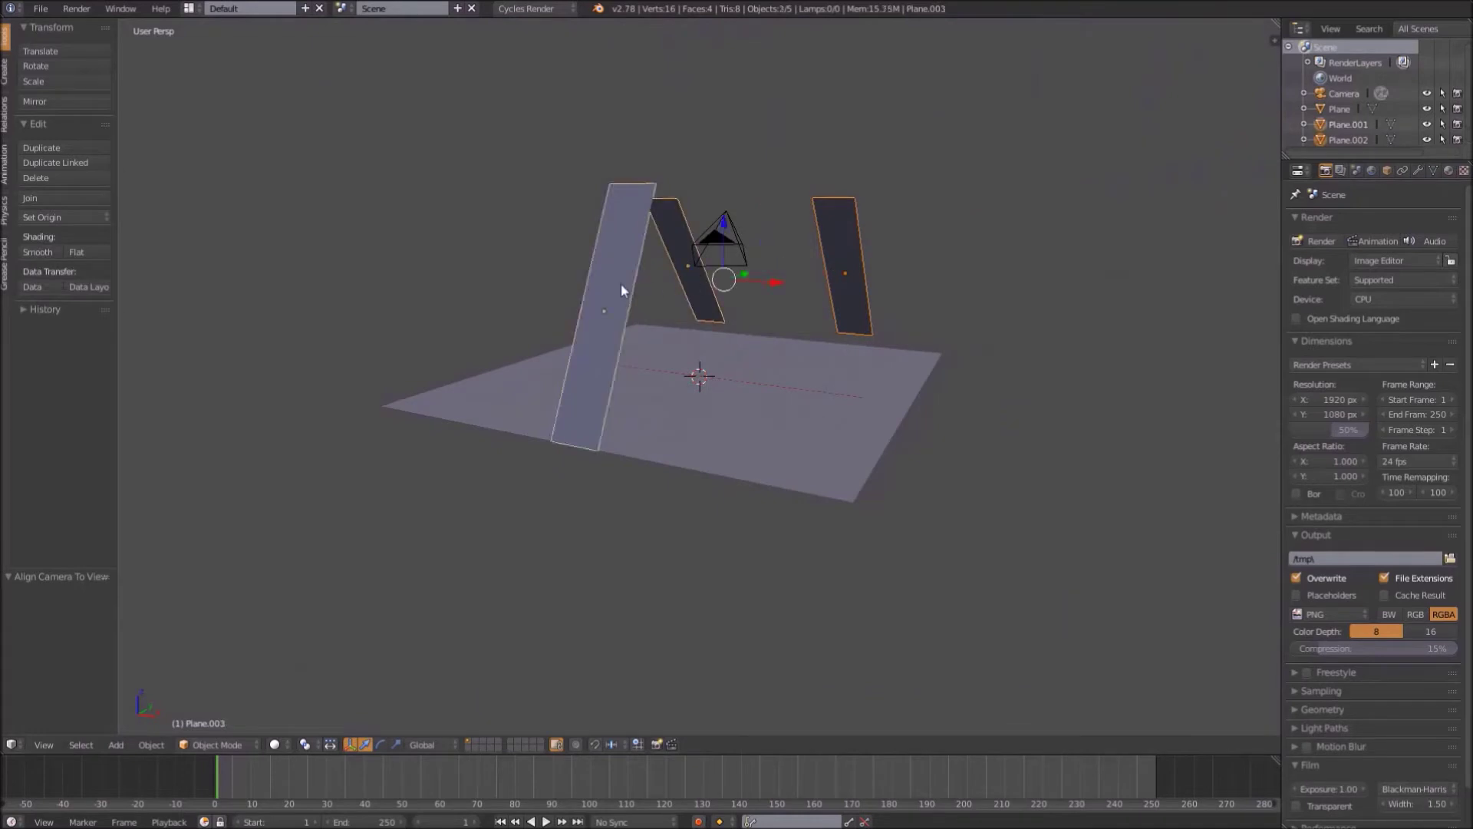
{"action": "key", "text": "ctrl+j"}
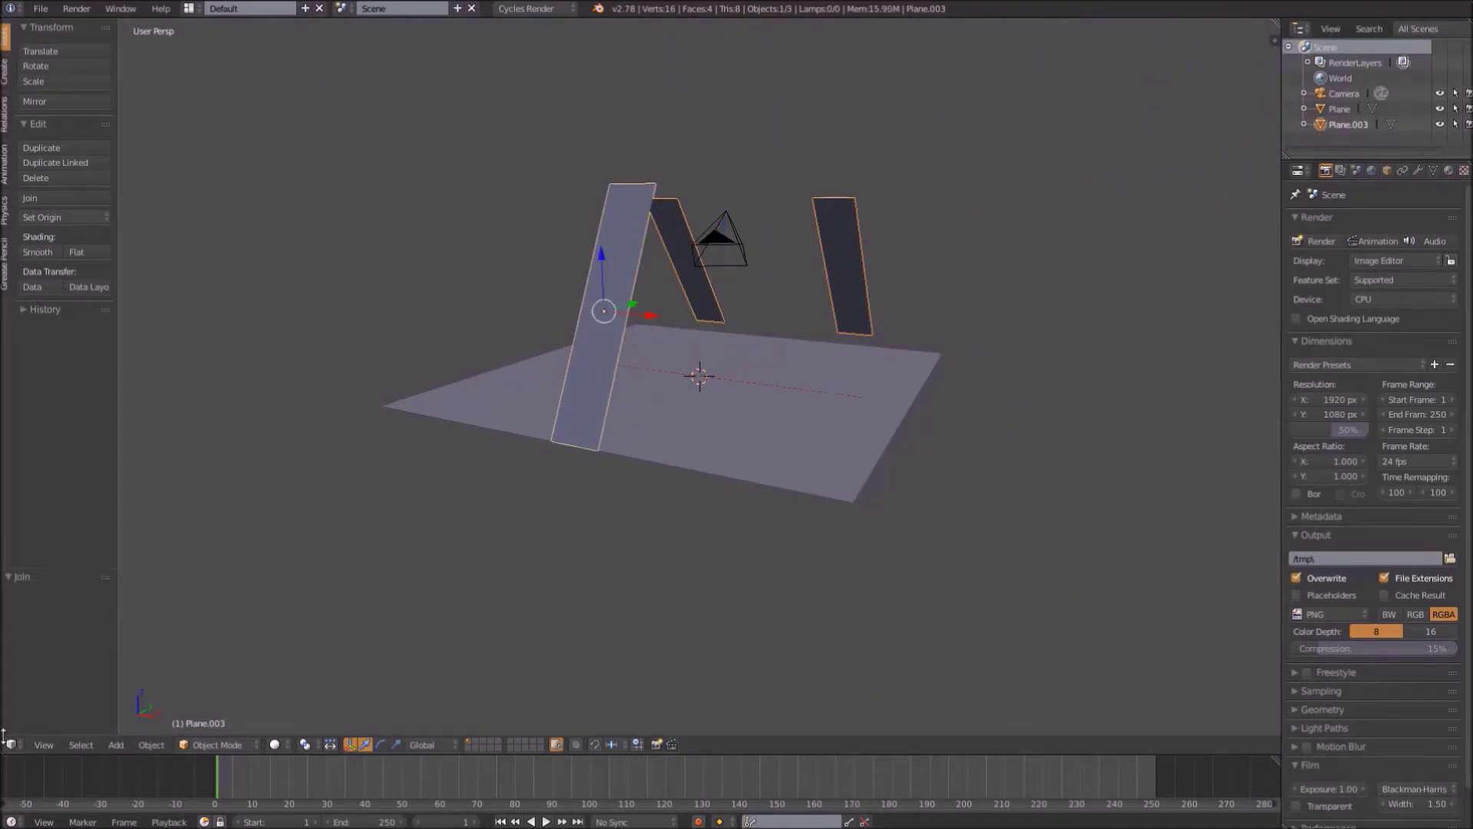
Split the 3D view into two side-by-side areas and turn one of them into a Node Editor
{"action": "left_click_drag", "start_coordinate": [4, 749], "coordinate": [735, 723]}
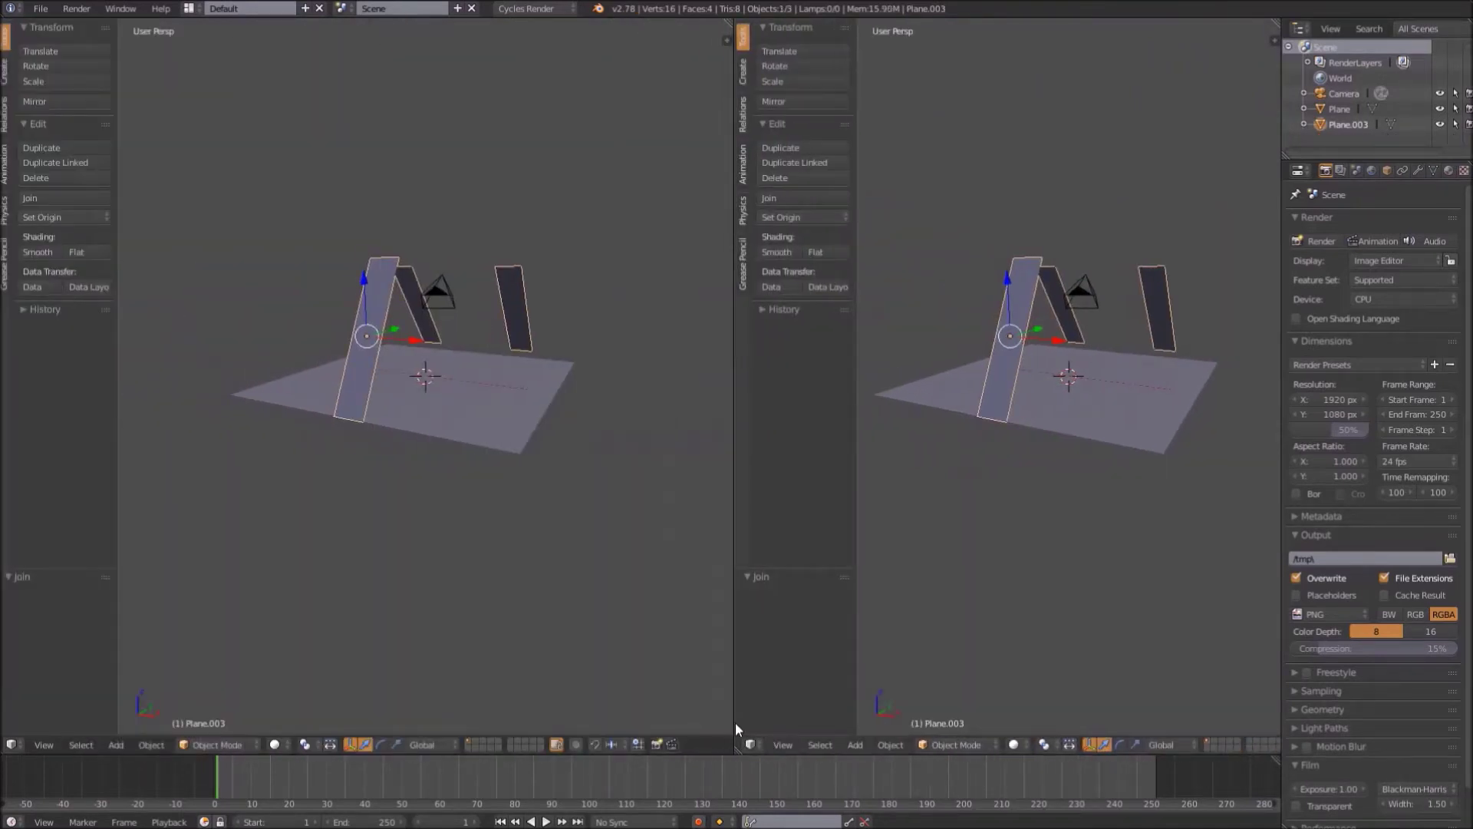
{"action": "scroll", "coordinate": [460, 710], "scroll_direction": "up", "scroll_amount": 3}
{"action": "left_click", "coordinate": [14, 746]}
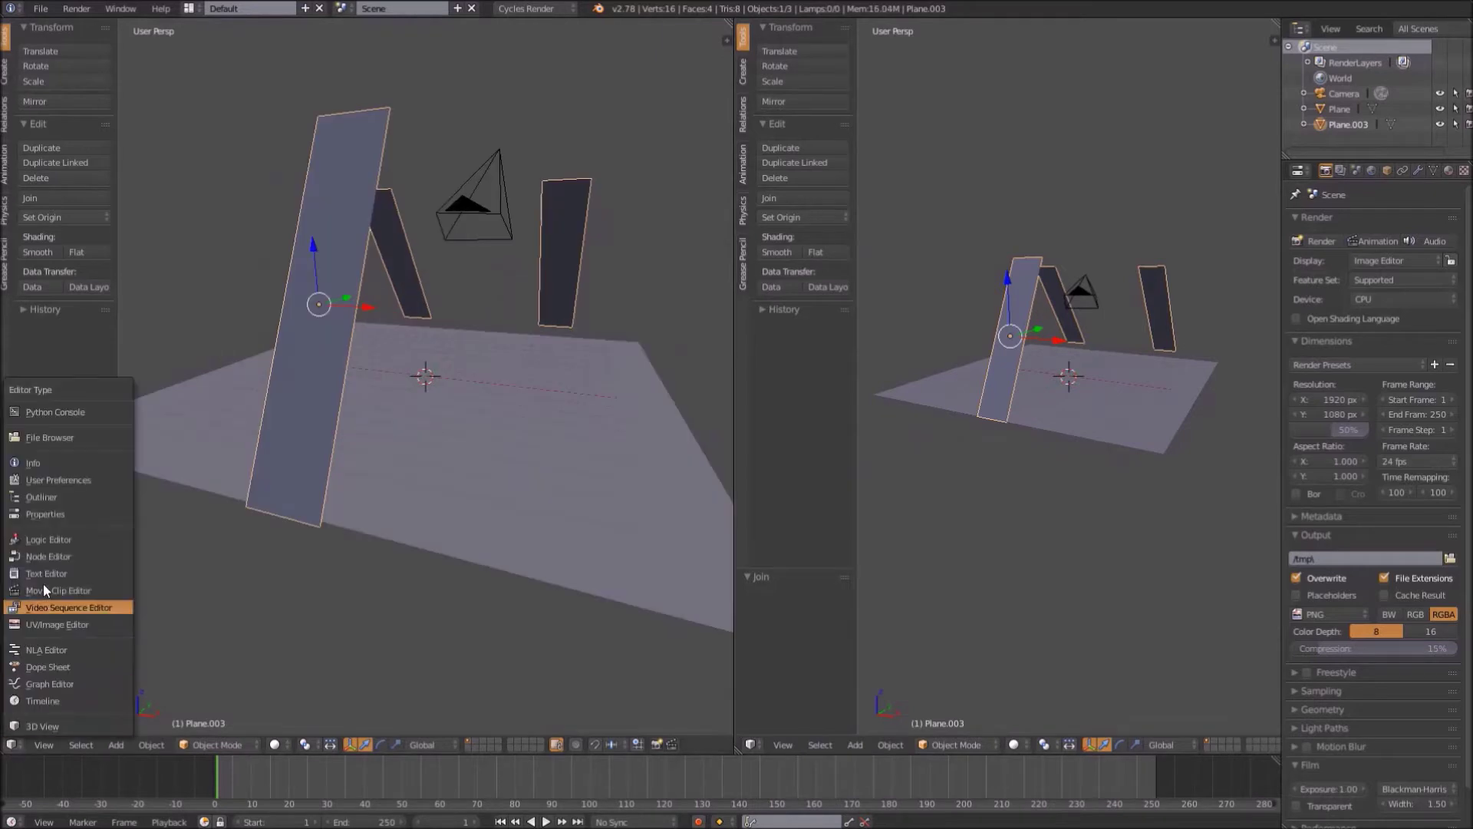
{"action": "left_click", "coordinate": [53, 555]}
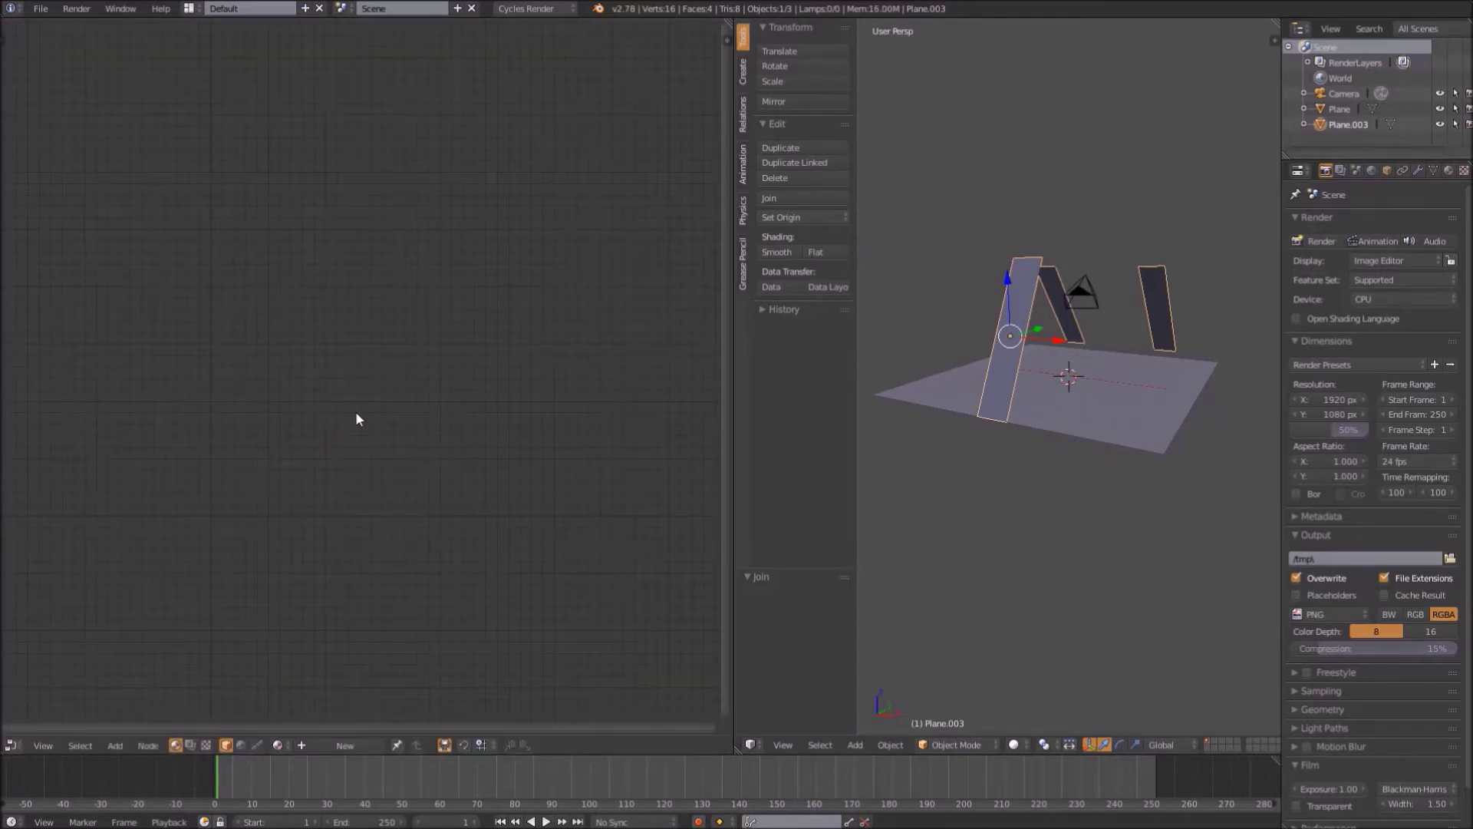
Create a material named "lights" for the joined strips, using an Emission shader with strength 3.500
{"action": "left_click", "coordinate": [351, 749]}
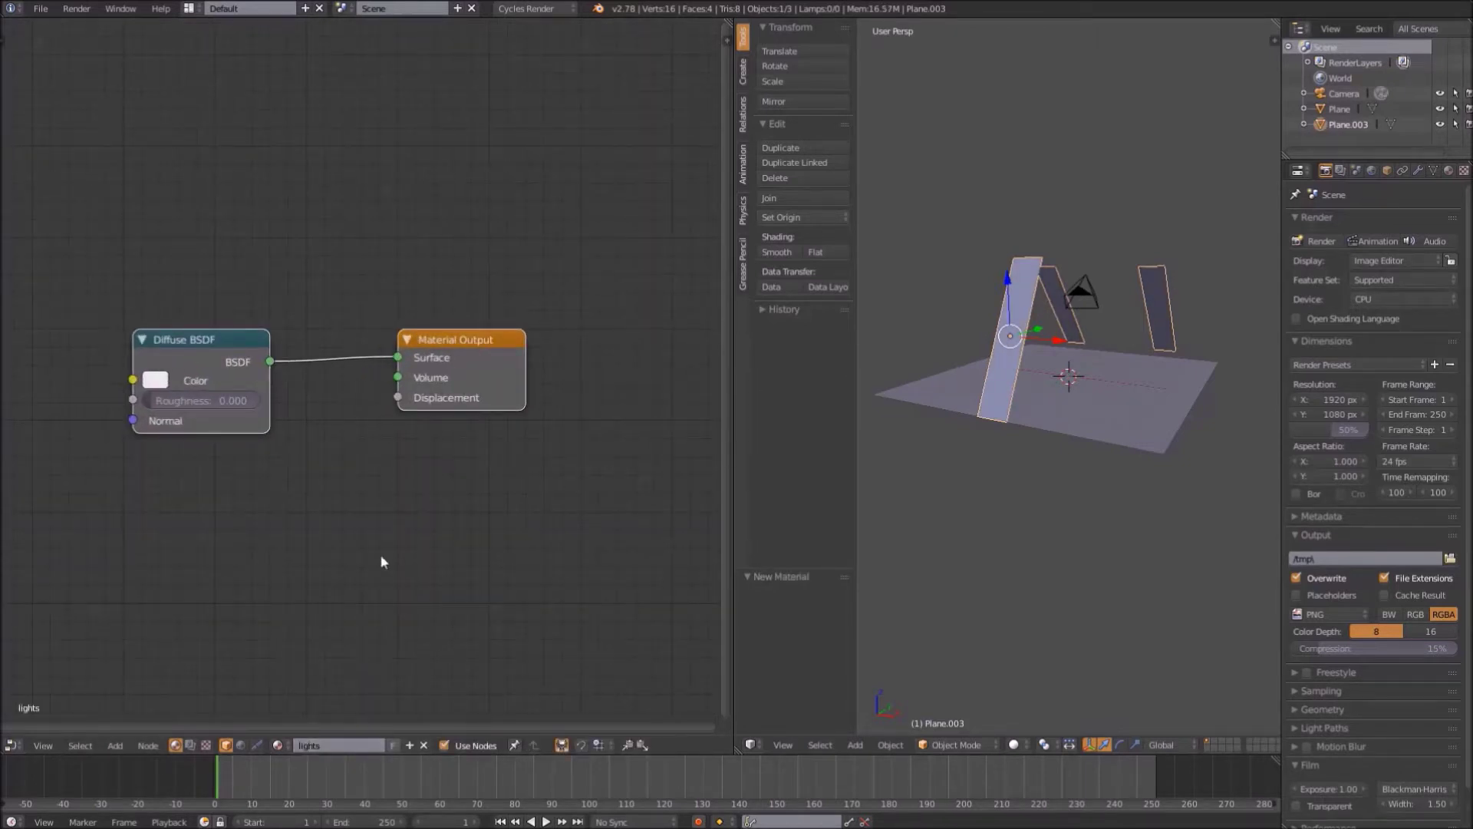
{"action": "scroll", "coordinate": [241, 380], "scroll_direction": "up", "scroll_amount": 2}
{"action": "right_click", "coordinate": [168, 366]}
{"action": "key", "text": "shift+s"}
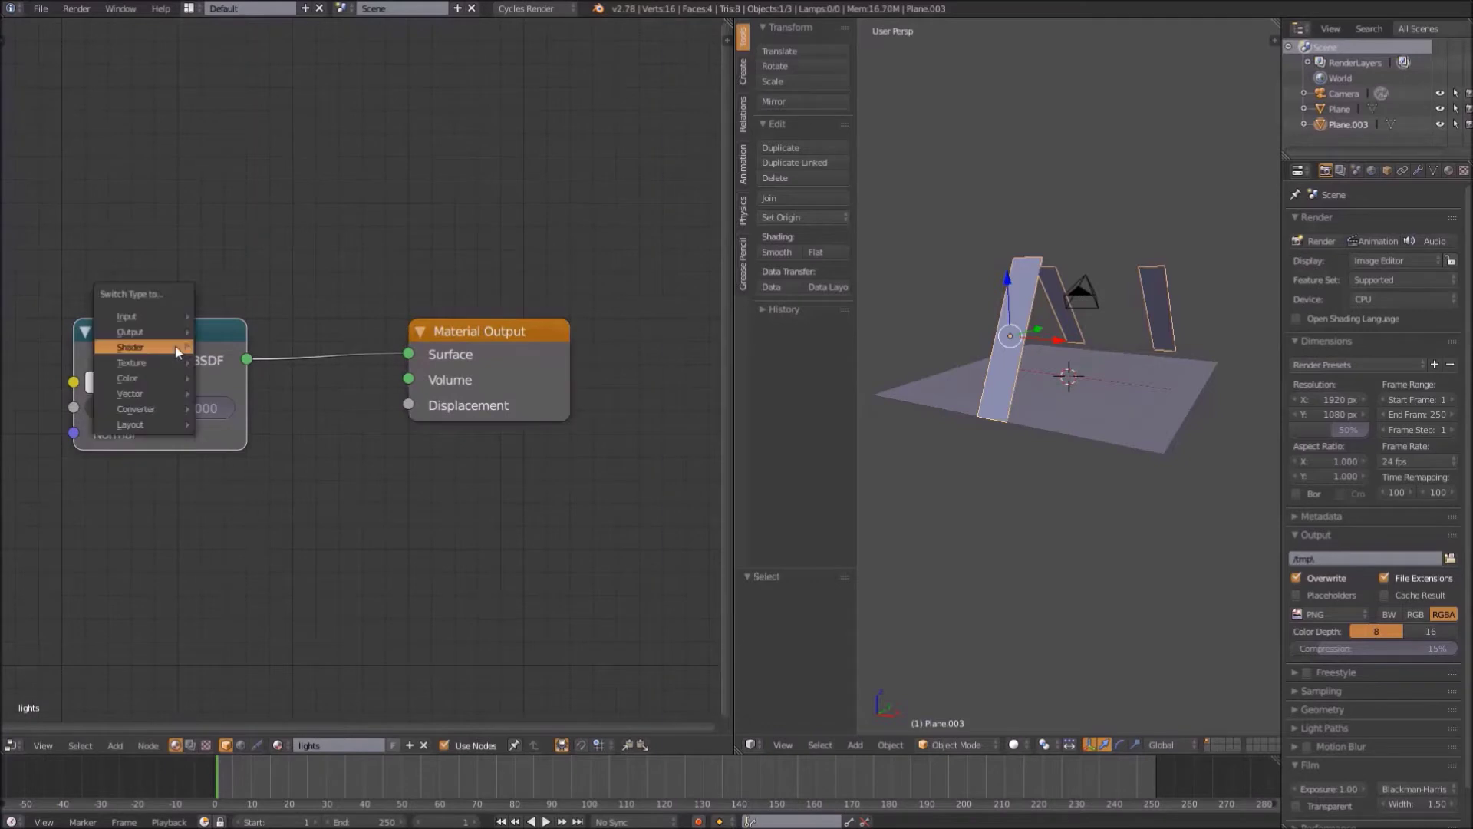
{"action": "mouse_move", "coordinate": [130, 347]}
{"action": "left_click", "coordinate": [255, 424]}
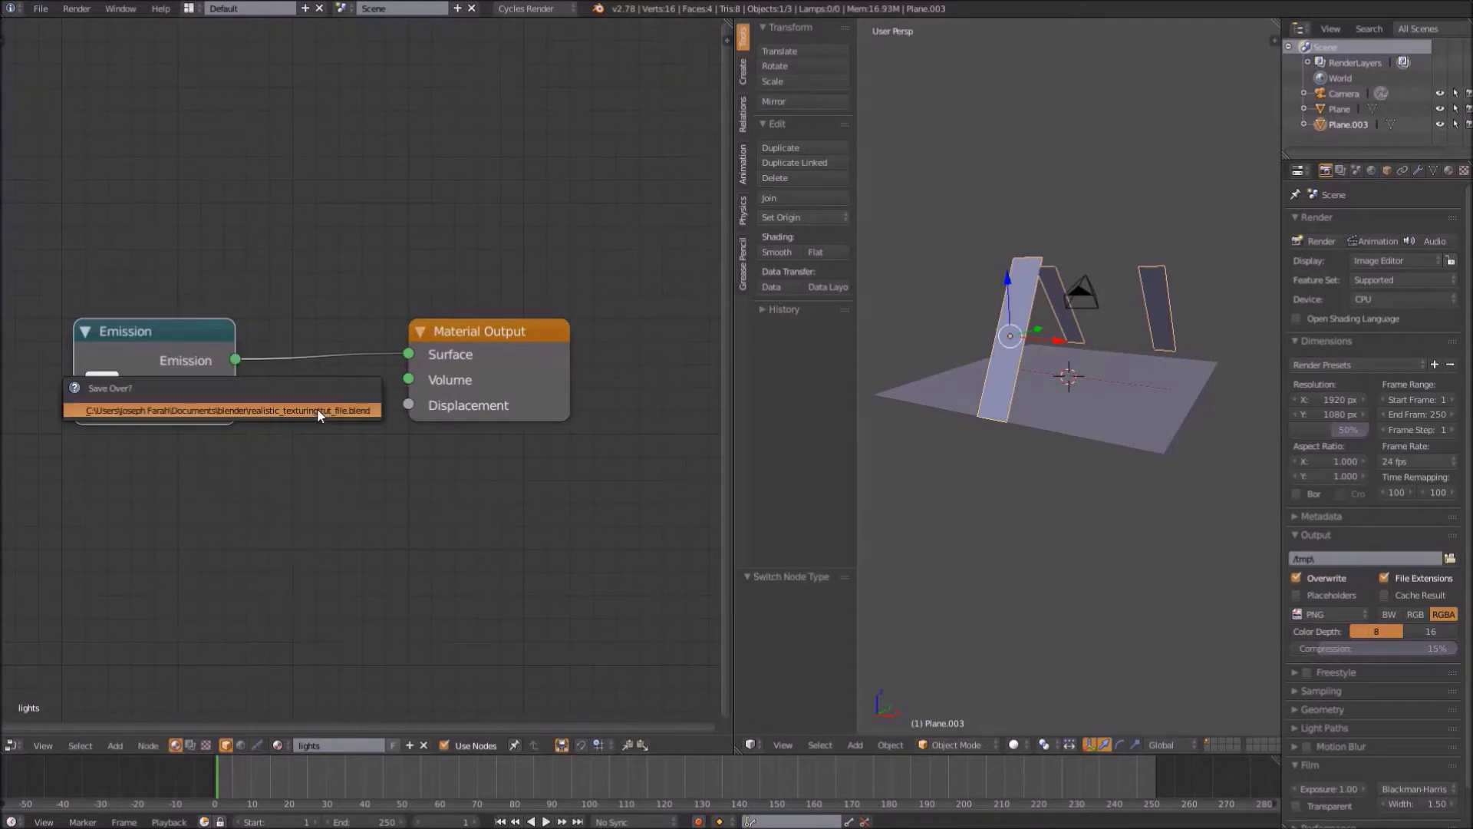
{"action": "left_click", "coordinate": [138, 407]}
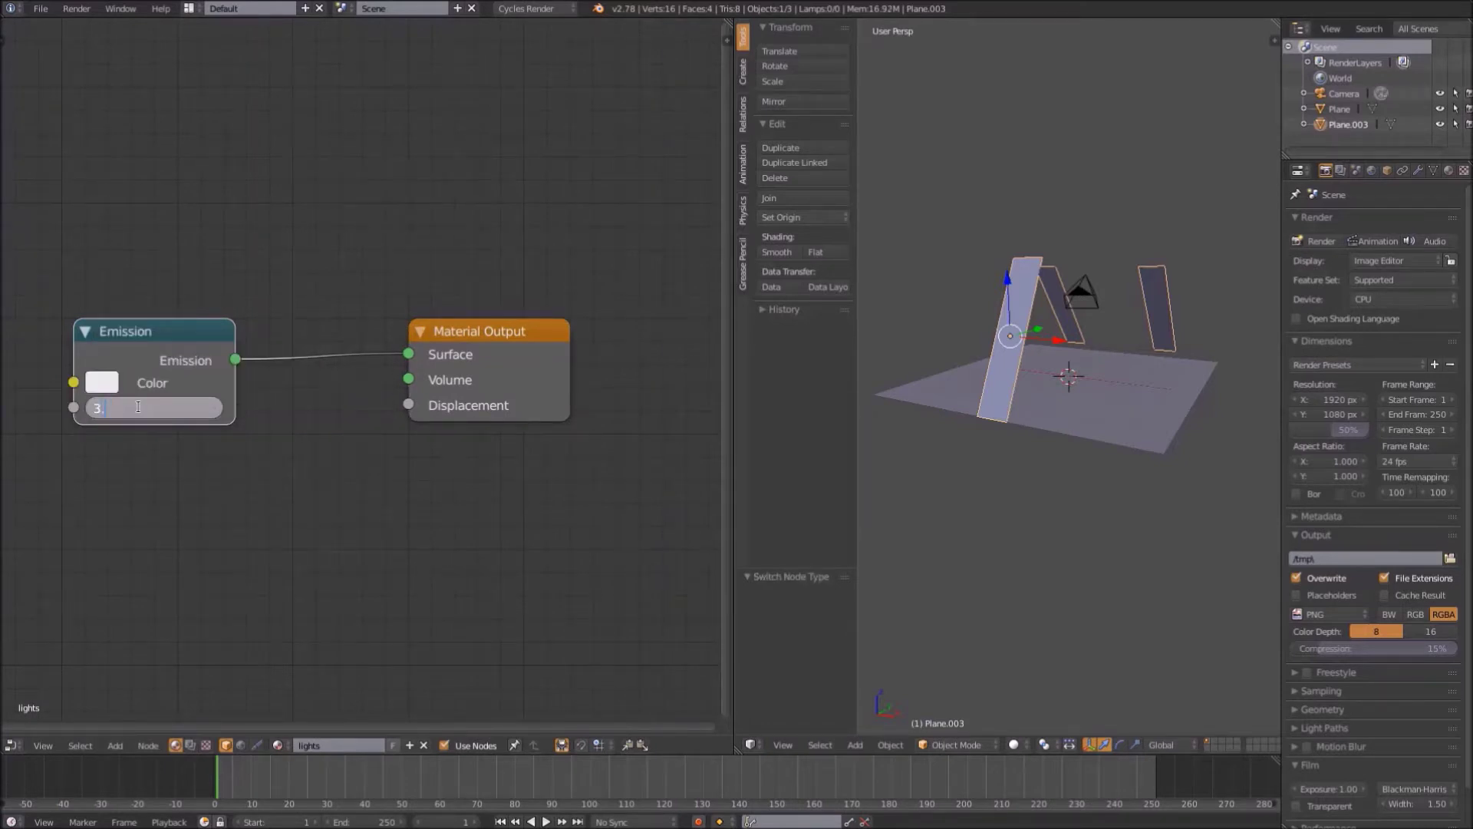
Hide the 3D view's tool shelf and preview the glowing strips over the floor in rendered shading
{"action": "scroll", "coordinate": [341, 407], "scroll_direction": "down", "scroll_amount": 1}
{"action": "middle_click_drag", "start_coordinate": [999, 445], "coordinate": [941, 493]}
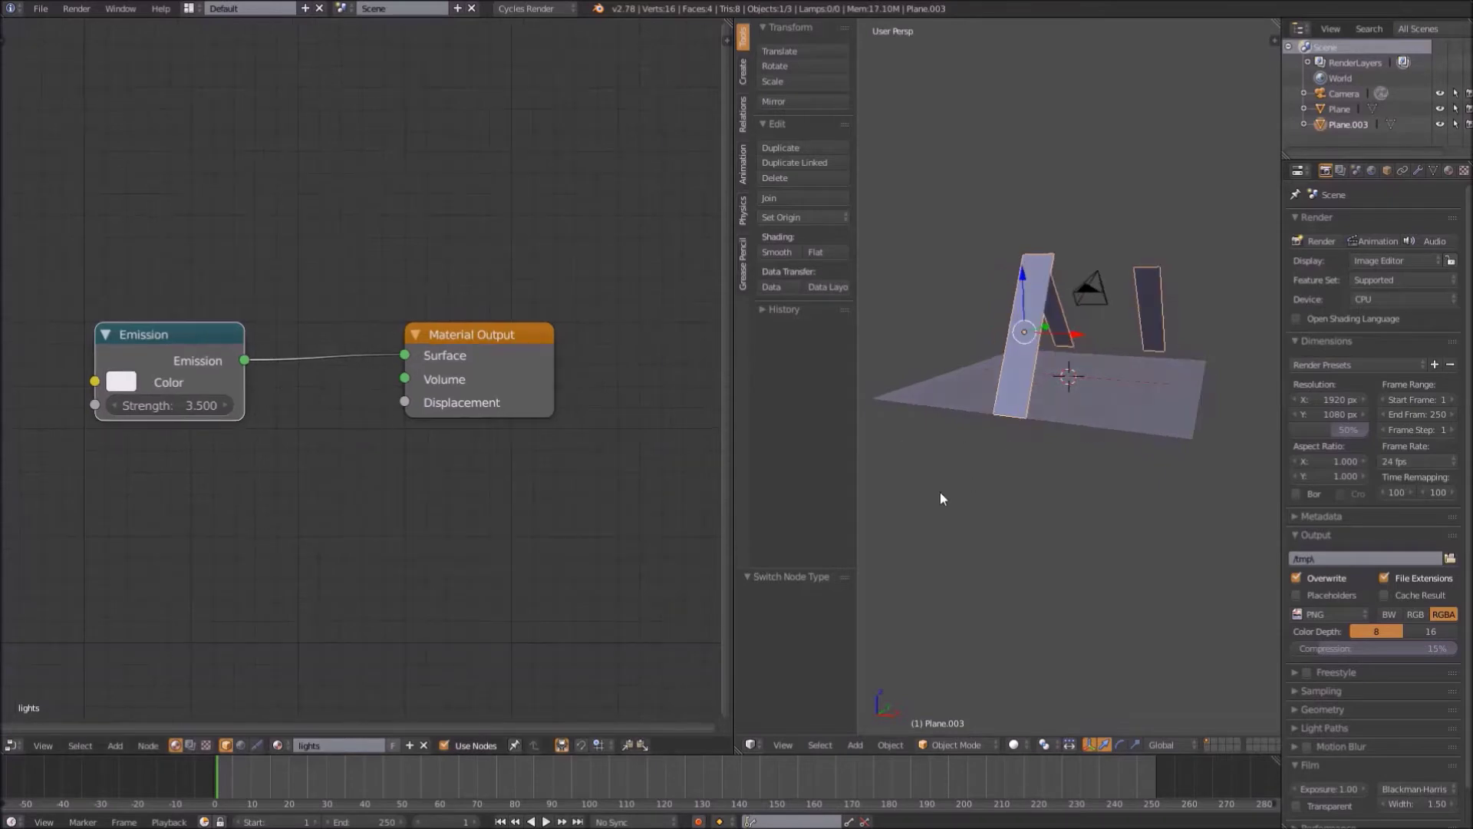
{"action": "left_click_drag", "start_coordinate": [857, 485], "coordinate": [599, 469]}
{"action": "scroll", "coordinate": [1000, 479], "scroll_direction": "up", "scroll_amount": 3}
{"action": "key", "text": "shift+z"}
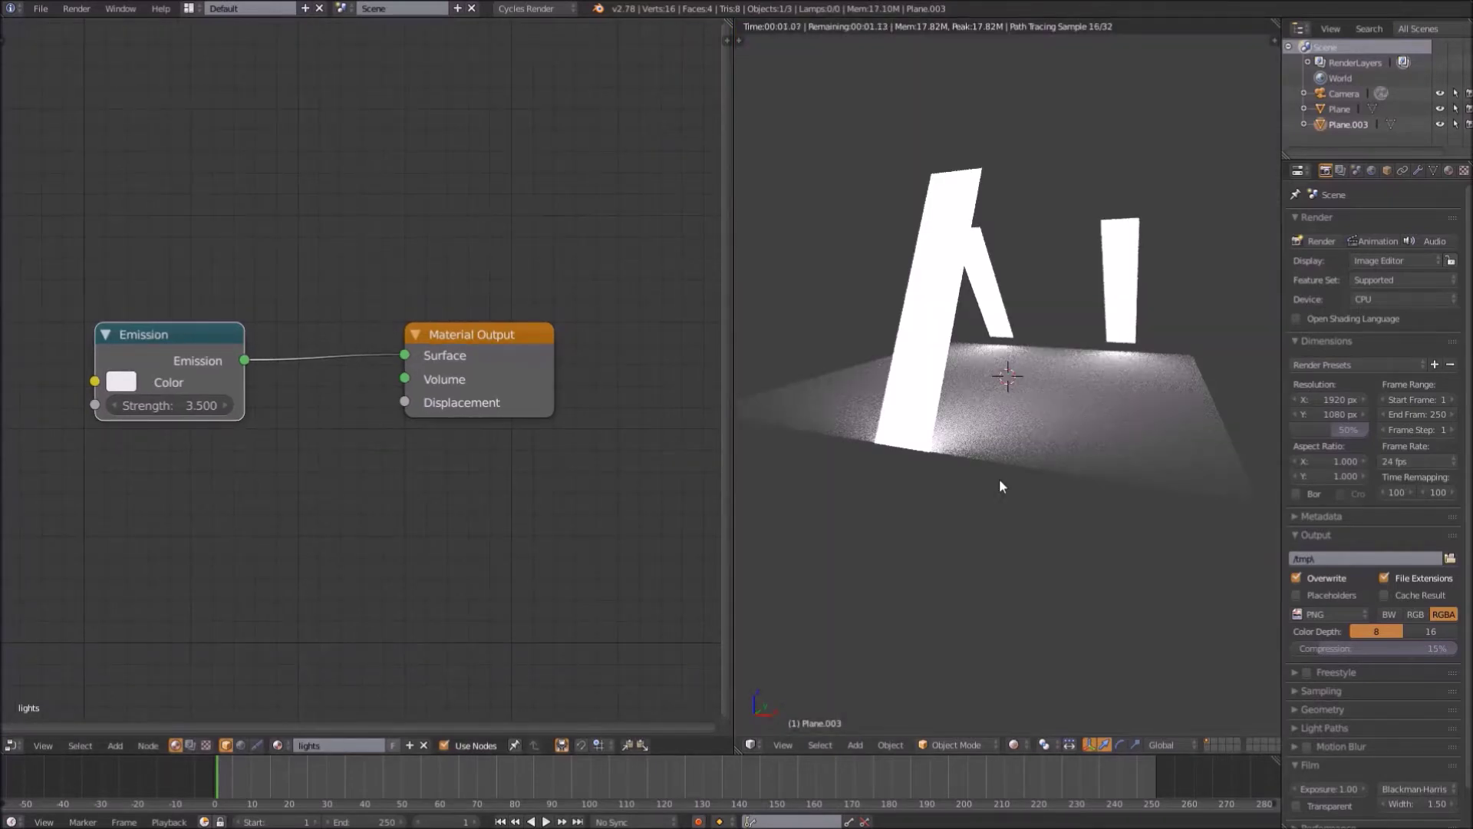
Preview the floor's lighting through the camera in rendered shading, and return to solid shading
{"action": "key", "text": "shift+z"}
{"action": "scroll", "coordinate": [1000, 484], "scroll_direction": "up", "scroll_amount": 3}
{"action": "key", "text": "shift+z"}
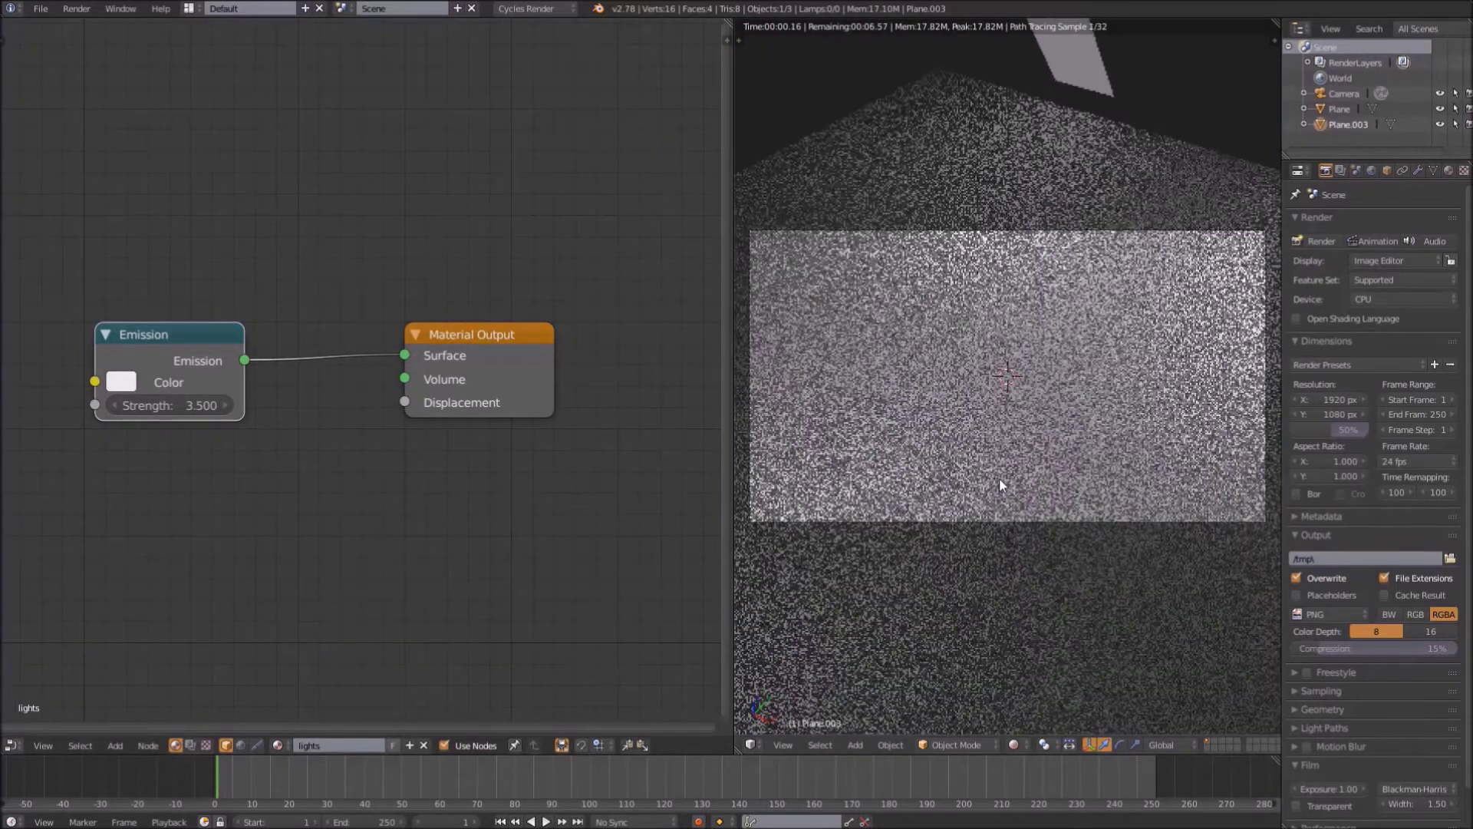
{"action": "key", "text": "shift+z"}
{"action": "middle_click_drag", "start_coordinate": [999, 477], "coordinate": [1035, 434]}
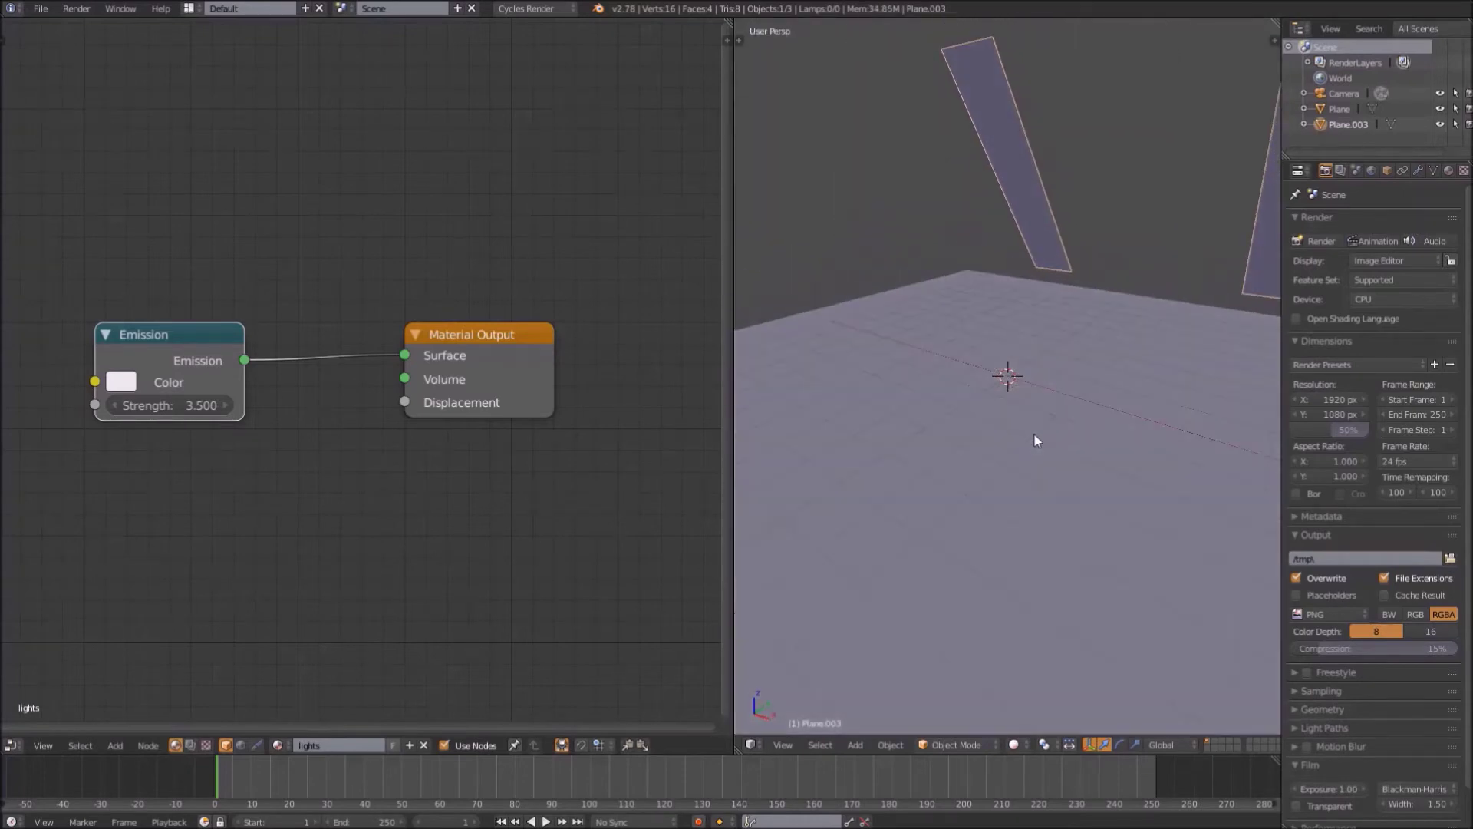
Align the camera to the current view, and rotate the floor plane about Z and enlarge it to fill the frame
{"action": "key", "text": "ctrl+alt+KP_0"}
{"action": "right_click", "coordinate": [1136, 414]}
{"action": "key", "text": "r"}
{"action": "key", "text": "z"}
{"action": "left_click", "coordinate": [1175, 307]}
{"action": "key", "text": "s"}
{"action": "left_click", "coordinate": [1213, 279]}
{"action": "key", "text": "shift+z"}
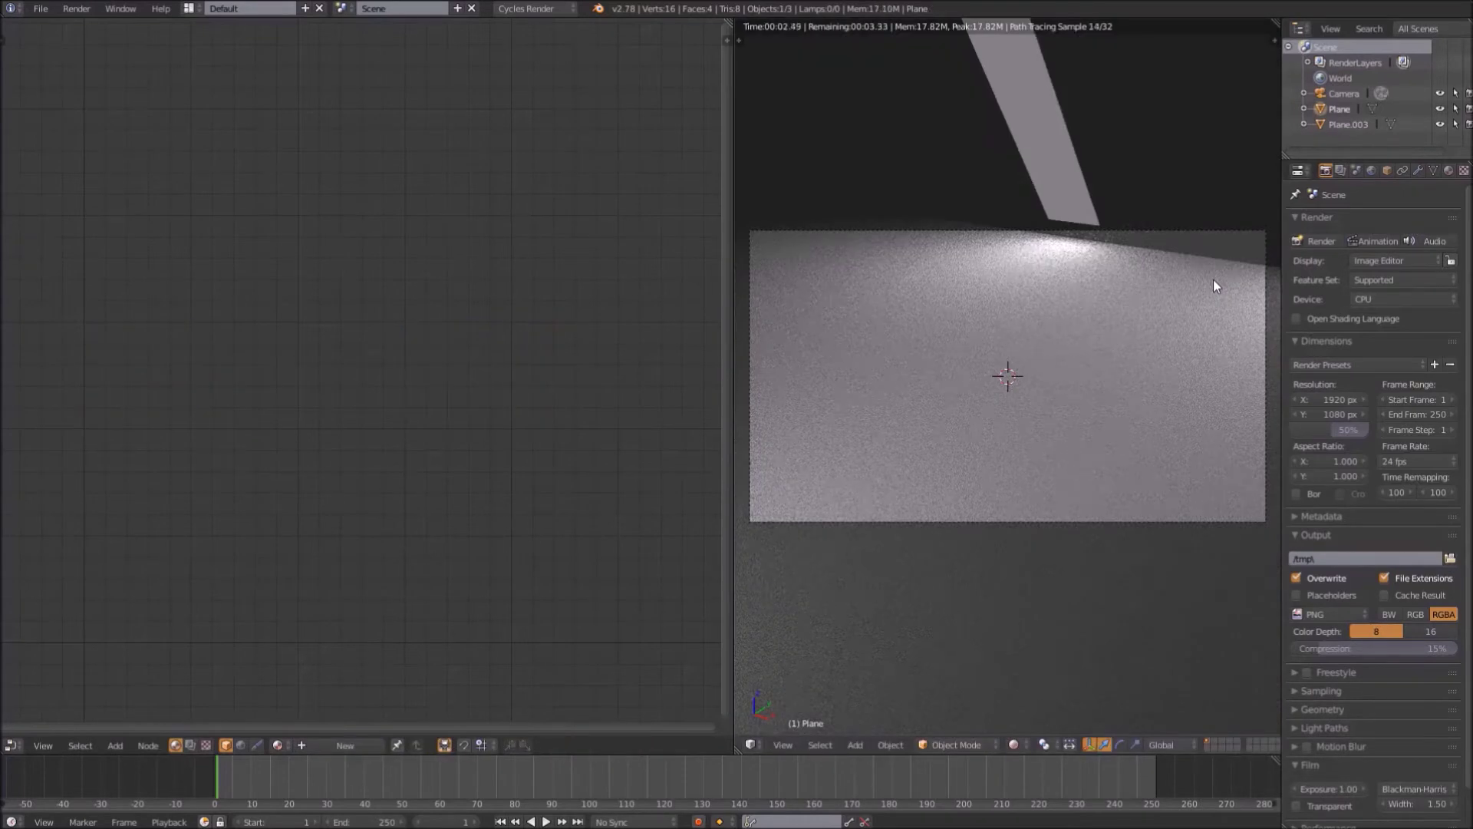
{"action": "key", "text": "shift+z"}
Rotate the light strips about the Z axis and check the new lighting in rendered shading
{"action": "scroll", "coordinate": [1138, 223], "scroll_direction": "down", "scroll_amount": 3}
{"action": "right_click", "coordinate": [1175, 235]}
{"action": "key", "text": "r"}
{"action": "key", "text": "z"}
{"action": "left_click", "coordinate": [1132, 240]}
{"action": "scroll", "coordinate": [1113, 307], "scroll_direction": "up", "scroll_amount": 5}
{"action": "key", "text": "shift+z"}
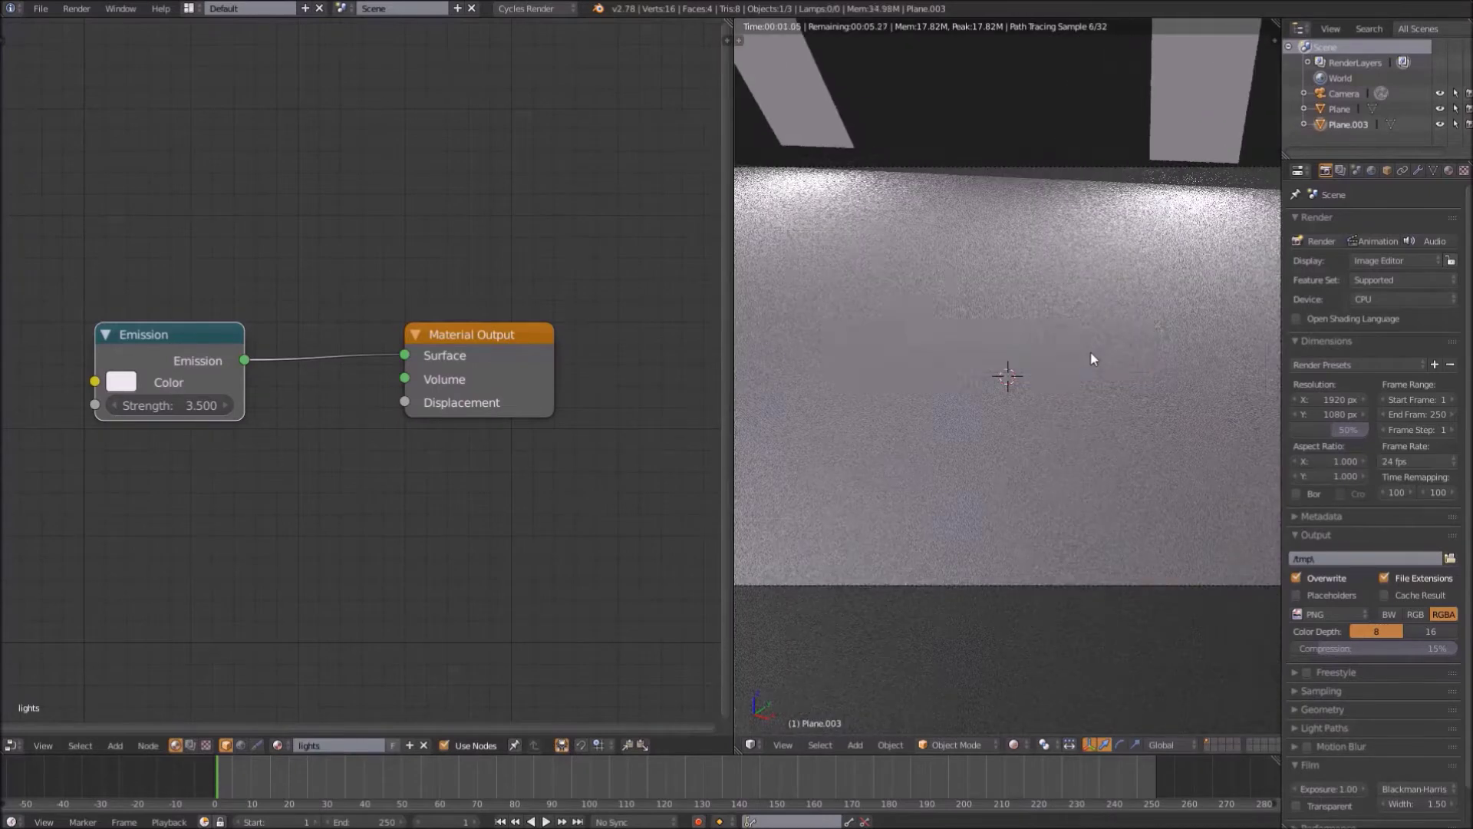
{"action": "key", "text": "shift+z"}
Raise the light strips along the Z axis
{"action": "scroll", "coordinate": [1095, 330], "scroll_direction": "down", "scroll_amount": 2}
{"action": "key", "text": "g"}
{"action": "key", "text": "z"}
{"action": "left_click", "coordinate": [1092, 237]}
Lower the camera along the Z axis and check the framing briefly in rendered shading
{"action": "right_click", "coordinate": [1110, 233]}
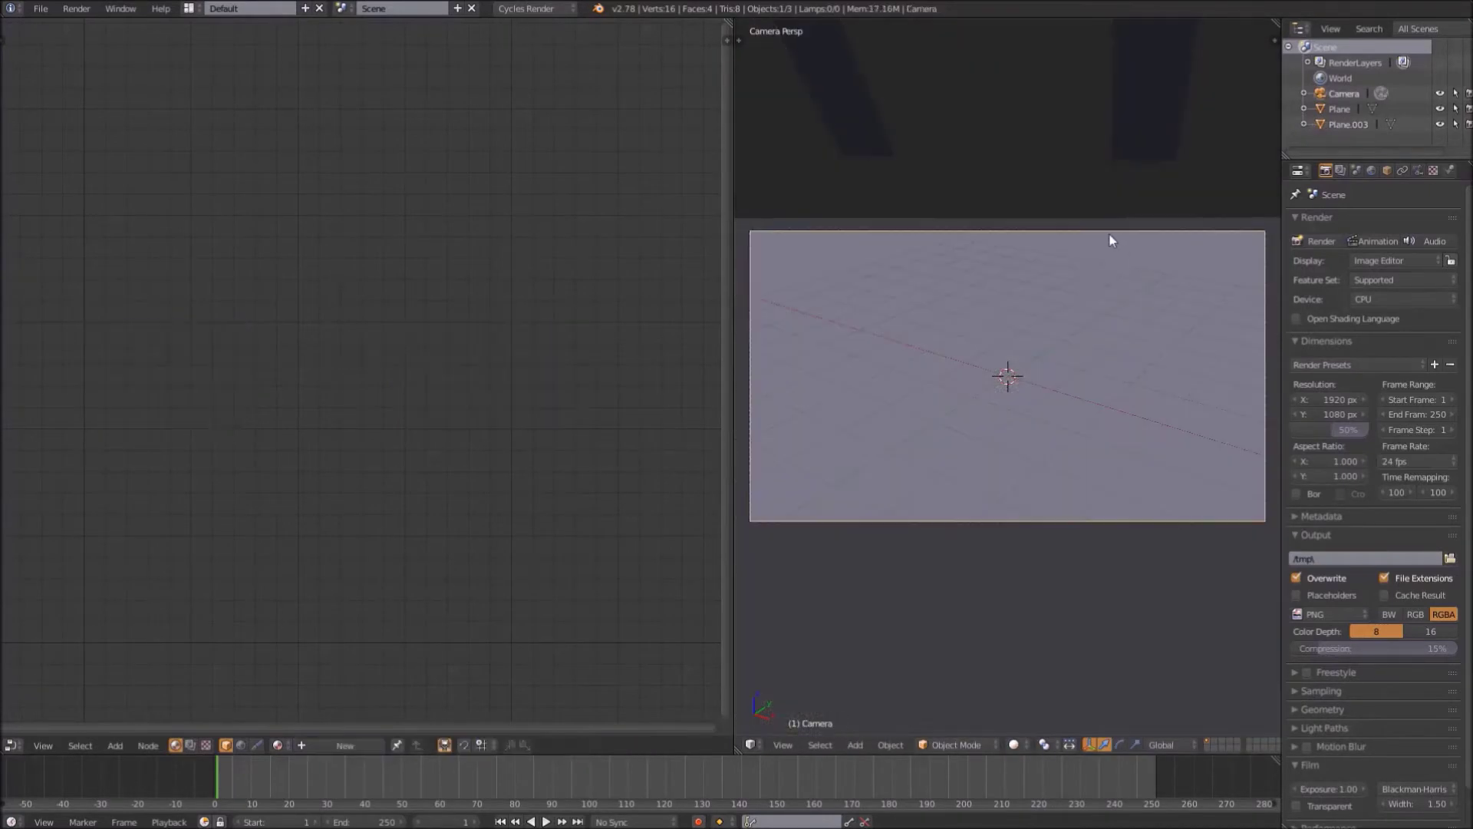
{"action": "key", "text": "g"}
{"action": "key", "text": "z"}
{"action": "left_click", "coordinate": [1100, 515]}
{"action": "key", "text": "shift+z"}
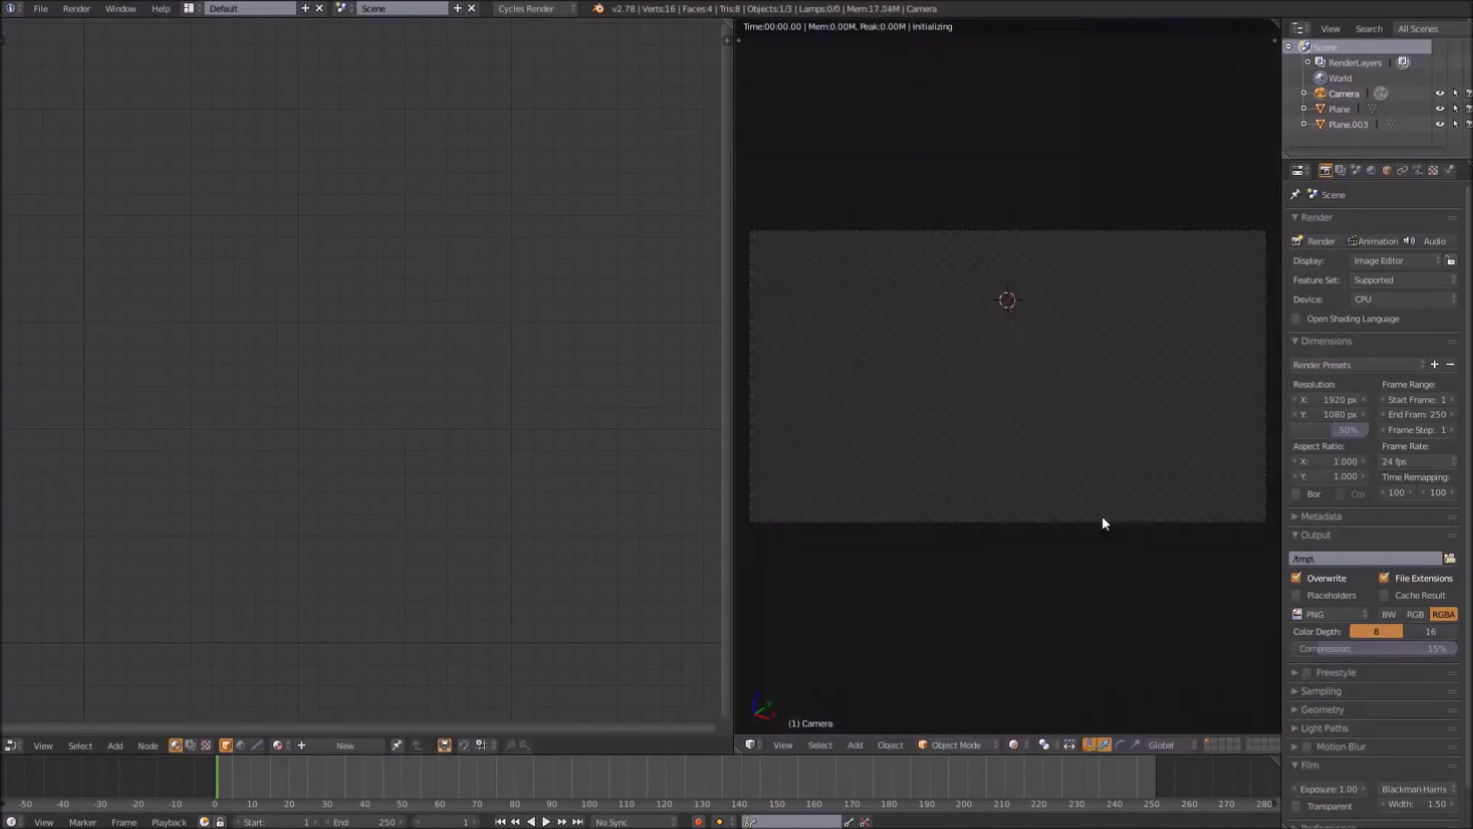
{"action": "key", "text": "shift+z"}
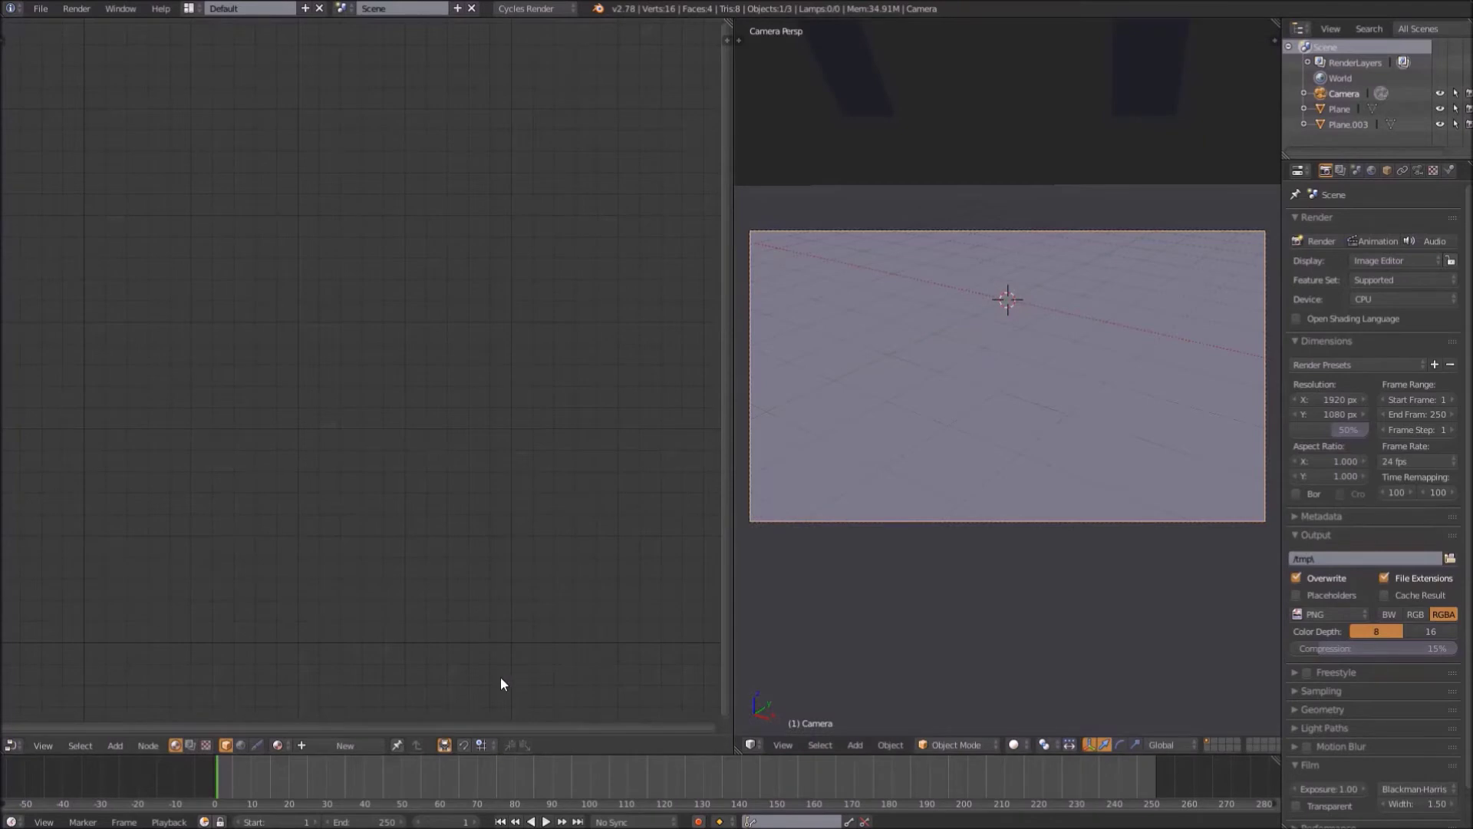
Create a new material named "wood" for the floor plane
{"action": "right_click", "coordinate": [899, 434]}
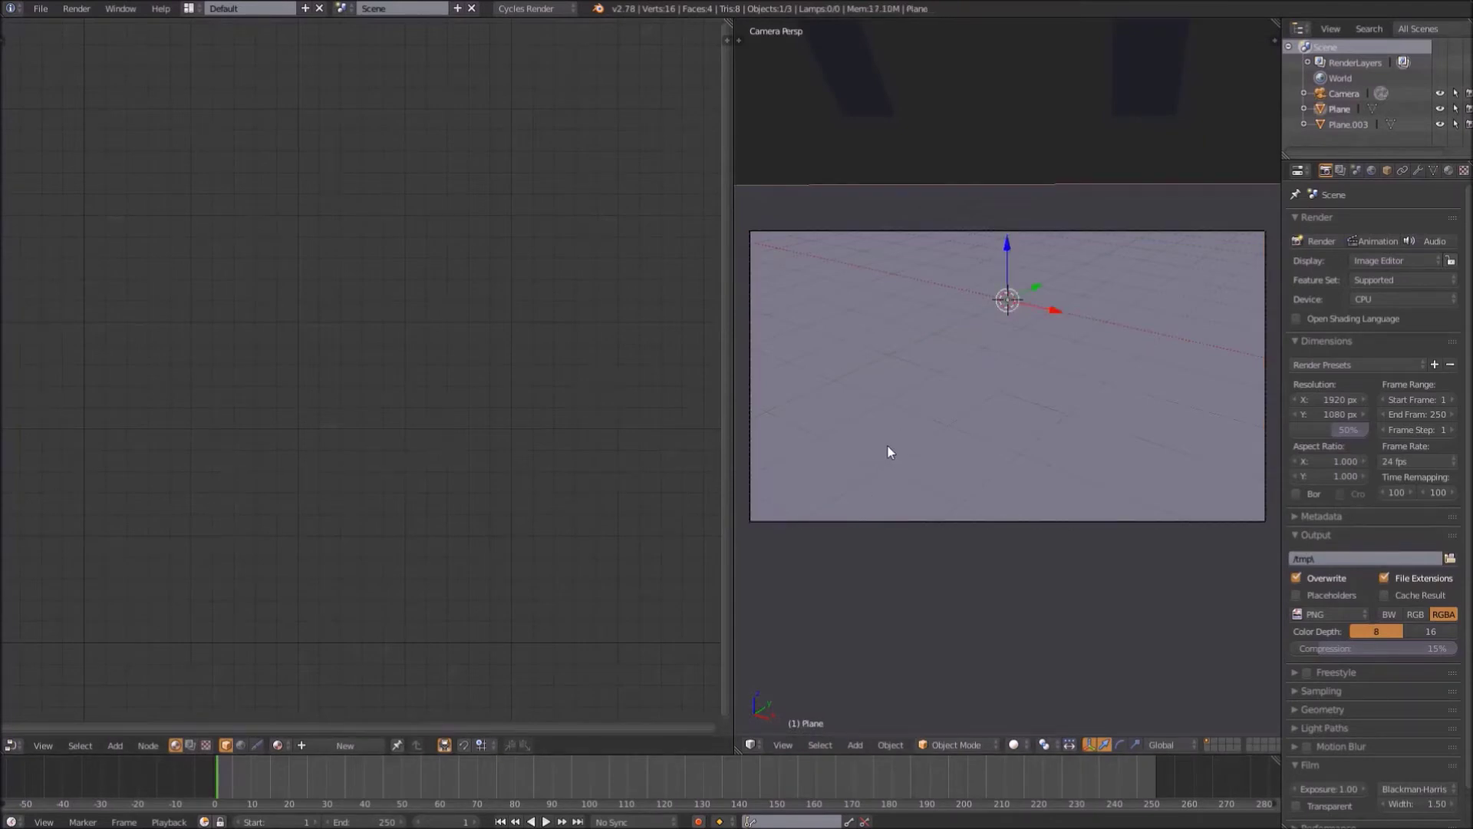
{"action": "left_click", "coordinate": [334, 748]}
{"action": "left_click", "coordinate": [334, 745]}
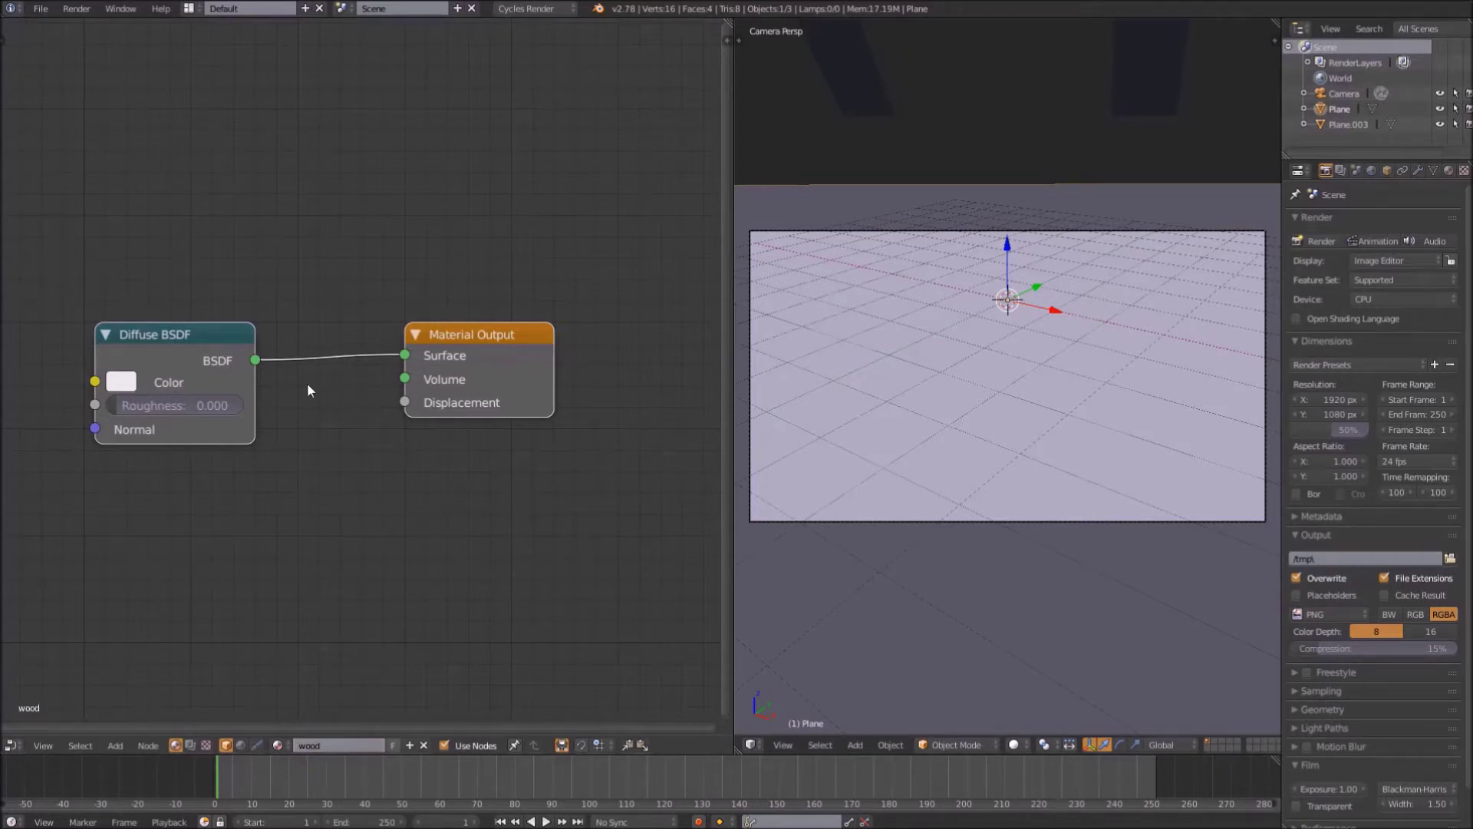
Add linked Texture Coordinate, Mapping and Image Texture nodes feeding the Diffuse BSDF color
{"action": "scroll", "coordinate": [216, 448], "scroll_direction": "down", "scroll_amount": 2}
{"action": "middle_click_drag", "start_coordinate": [442, 418], "coordinate": [632, 420]}
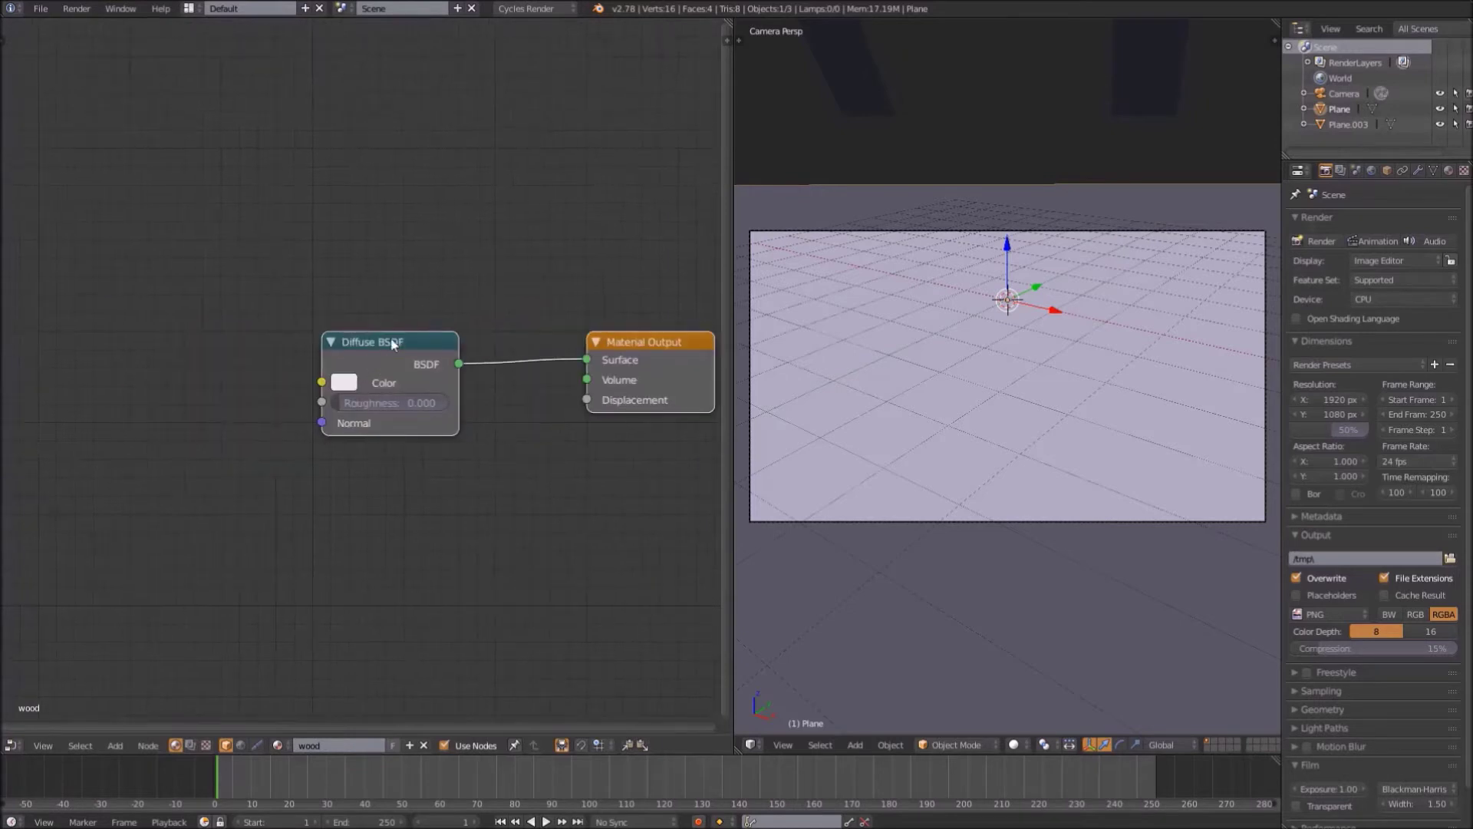
{"action": "key", "text": "ctrl+t"}
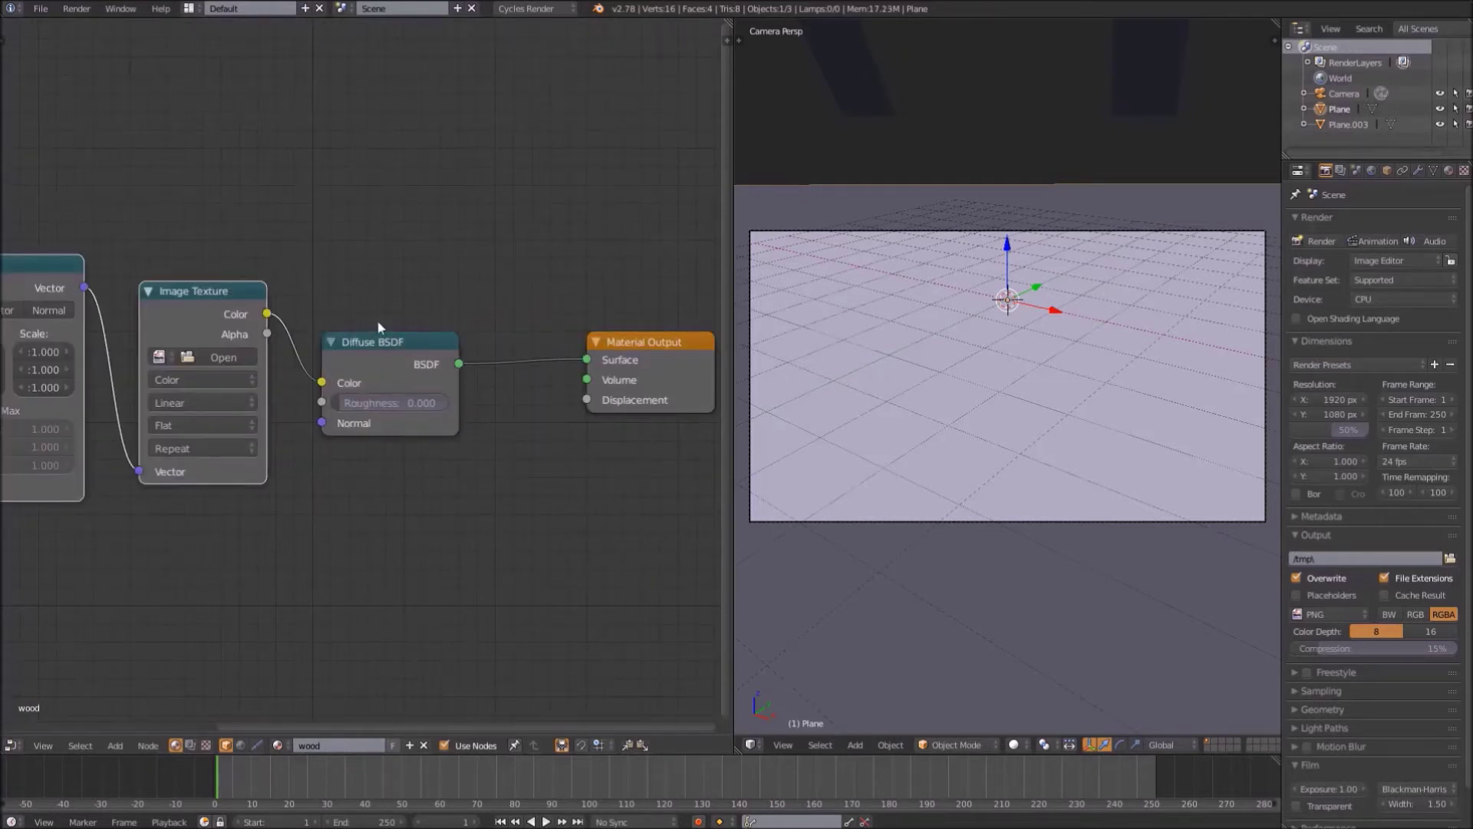
{"action": "middle_click_drag", "start_coordinate": [372, 404], "coordinate": [578, 404]}
Subdivide the floor plane's mesh four times in Edit Mode and return to Object Mode
{"action": "key", "text": "Tab"}
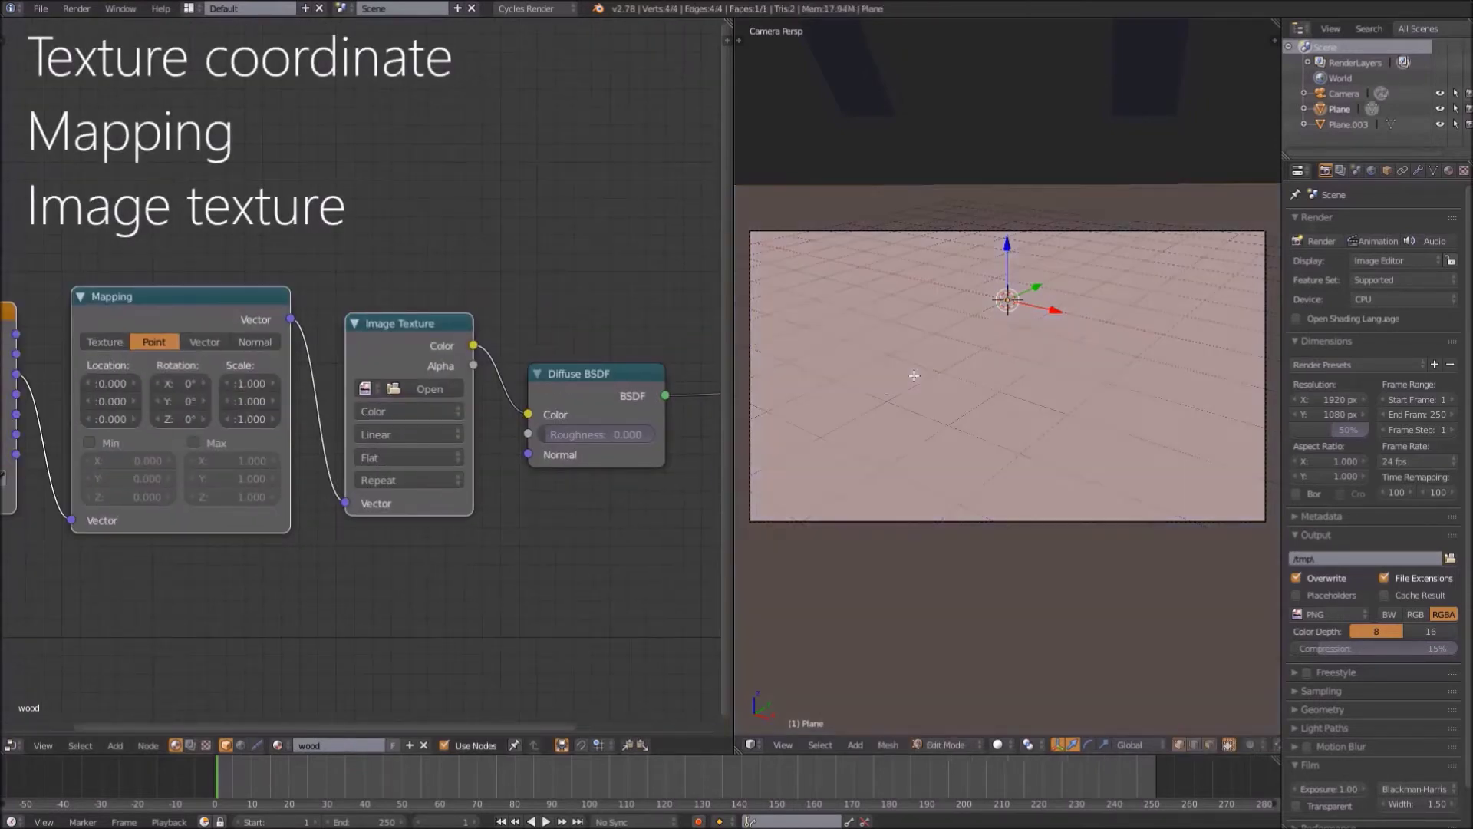
{"action": "key", "text": "w"}
{"action": "left_click", "coordinate": [879, 403]}
{"action": "key", "text": "w"}
{"action": "left_click", "coordinate": [894, 383]}
{"action": "key", "text": "w"}
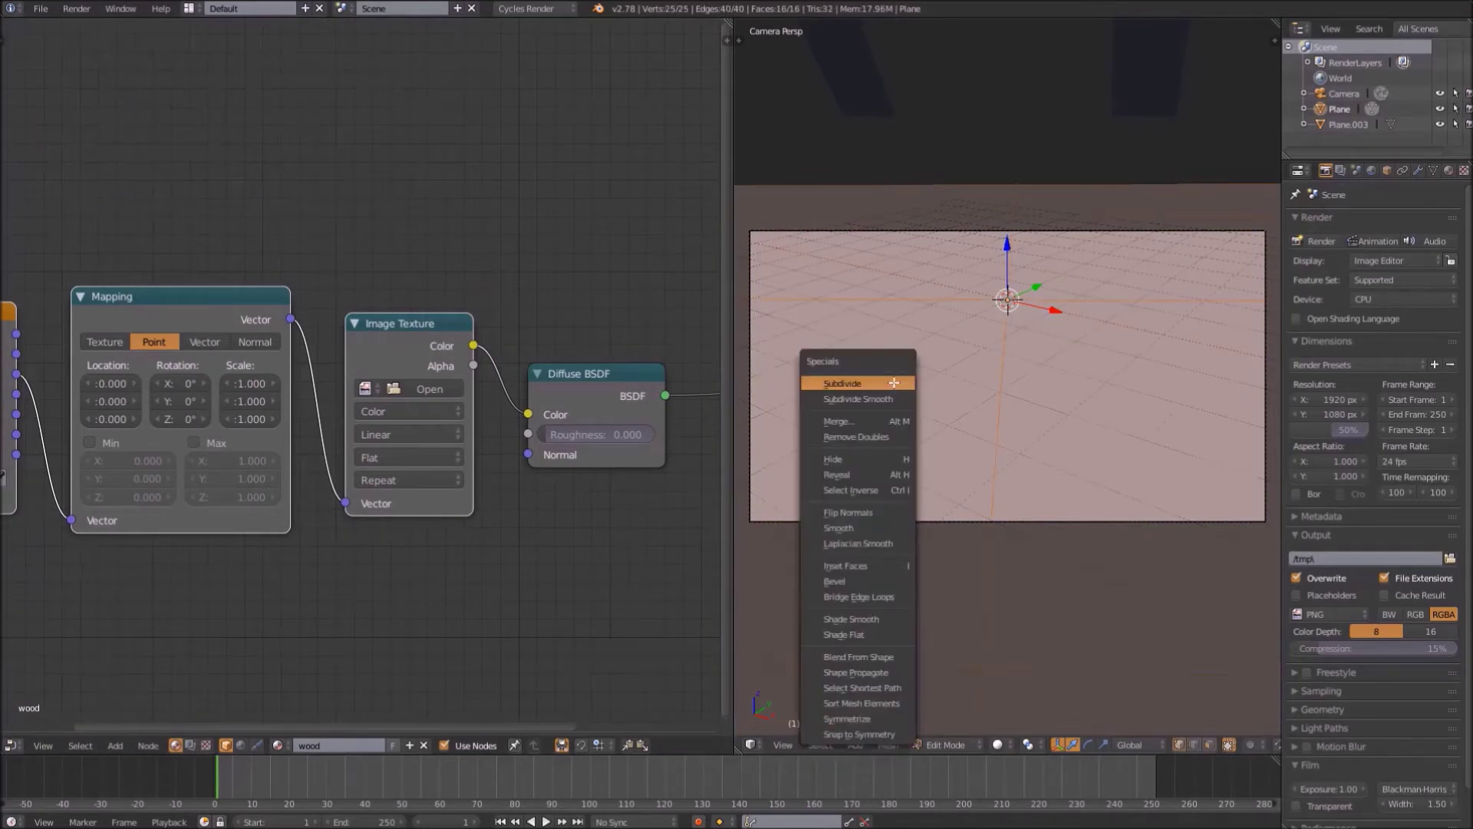
{"action": "left_click", "coordinate": [894, 383]}
{"action": "key", "text": "w"}
{"action": "left_click", "coordinate": [894, 383]}
{"action": "key", "text": "w"}
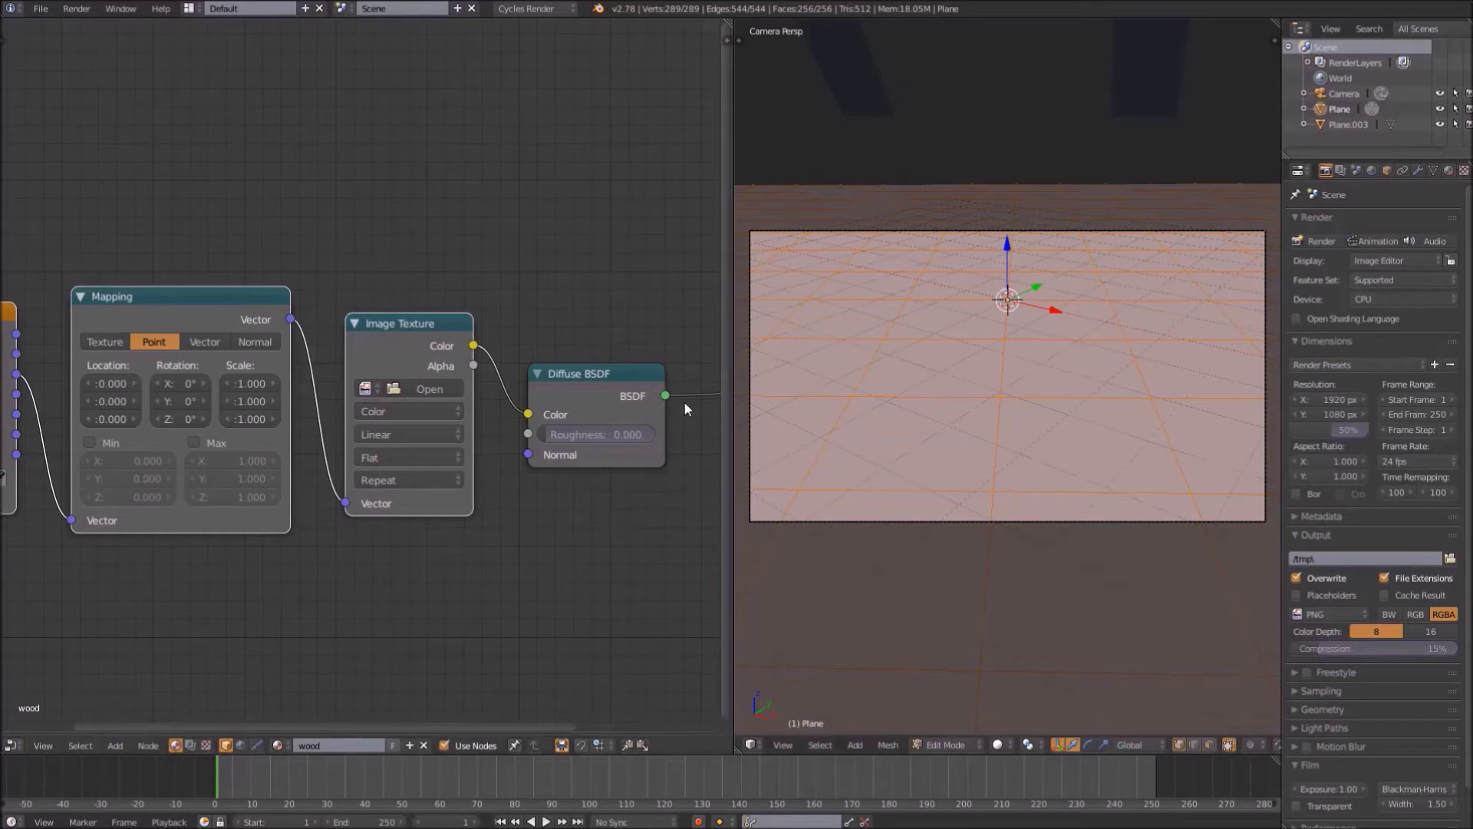
{"action": "key", "text": "Tab"}
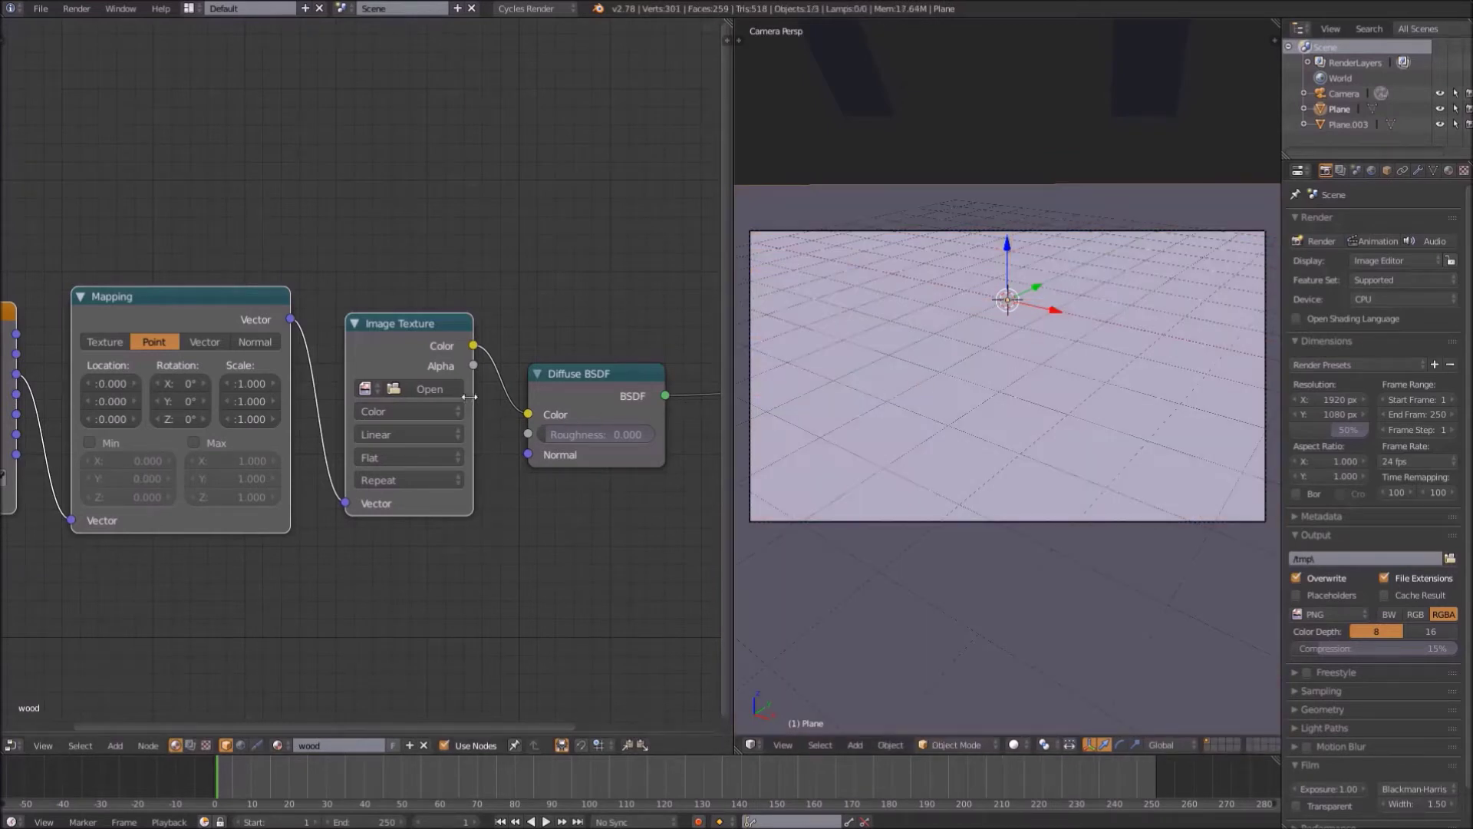
UV unwrap the subdivided floor mesh and save the file over the existing one
{"action": "key", "text": "Tab"}
{"action": "key", "text": "u"}
{"action": "left_click", "coordinate": [990, 360]}
{"action": "key", "text": "Tab"}
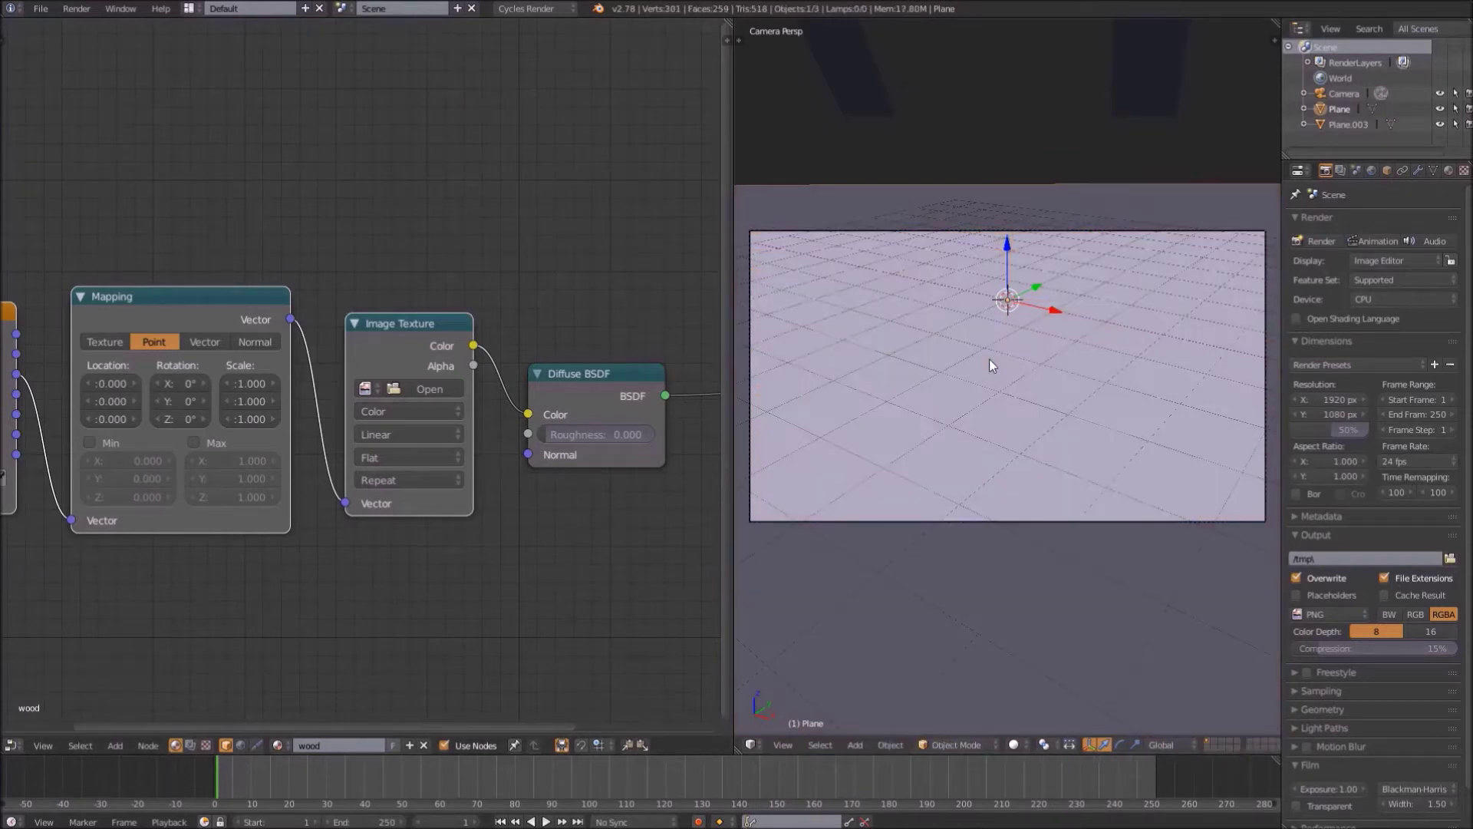
{"action": "key", "text": "ctrl+s"}
{"action": "left_click", "coordinate": [990, 361]}
Load wood_high_res_dark.jpg from the textures folder into the Image Texture node, browsing the images as thumbnails
{"action": "left_click", "coordinate": [453, 386]}
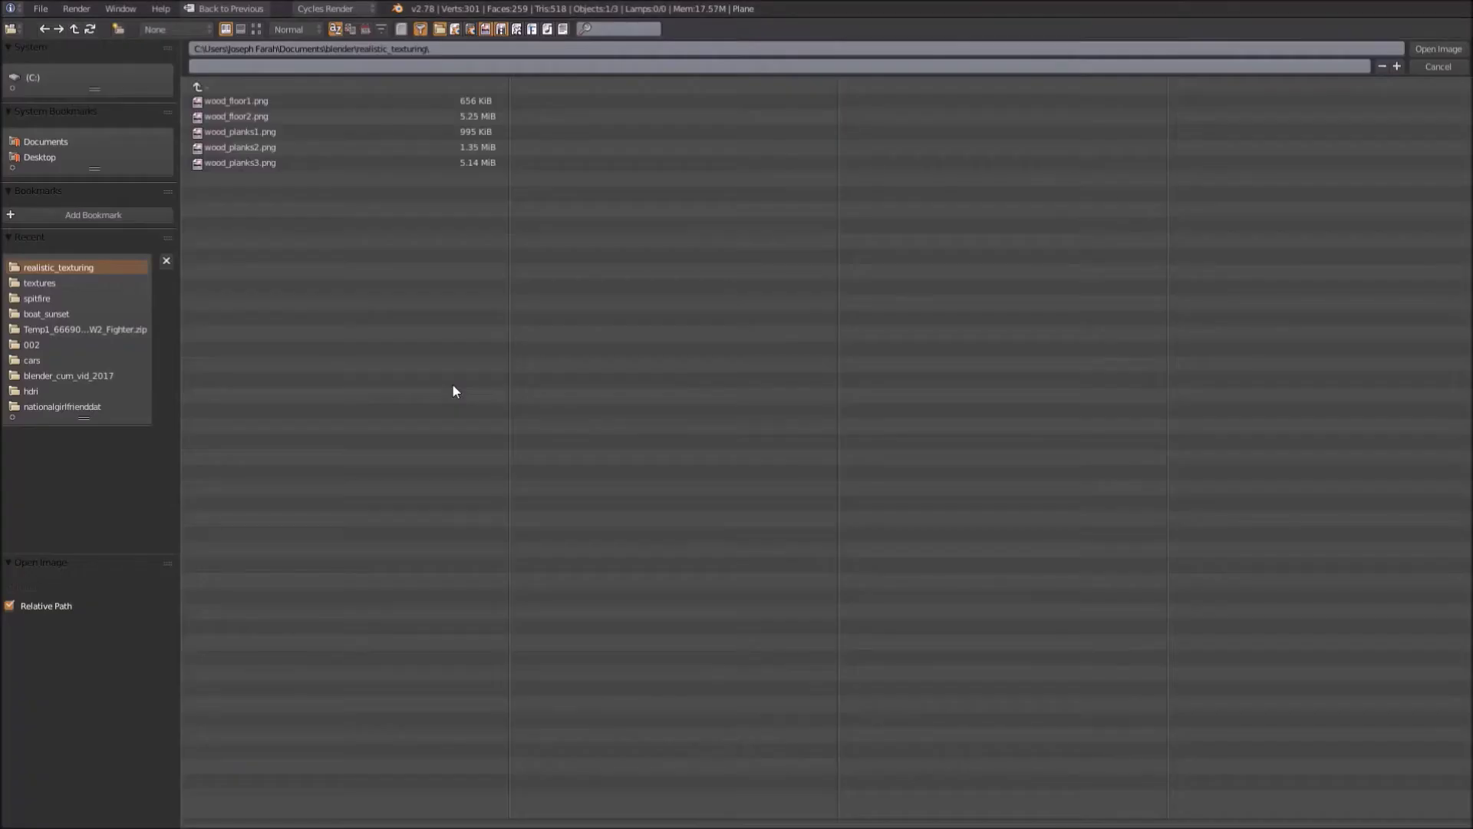
{"action": "left_click", "coordinate": [46, 284]}
{"action": "left_click", "coordinate": [256, 29]}
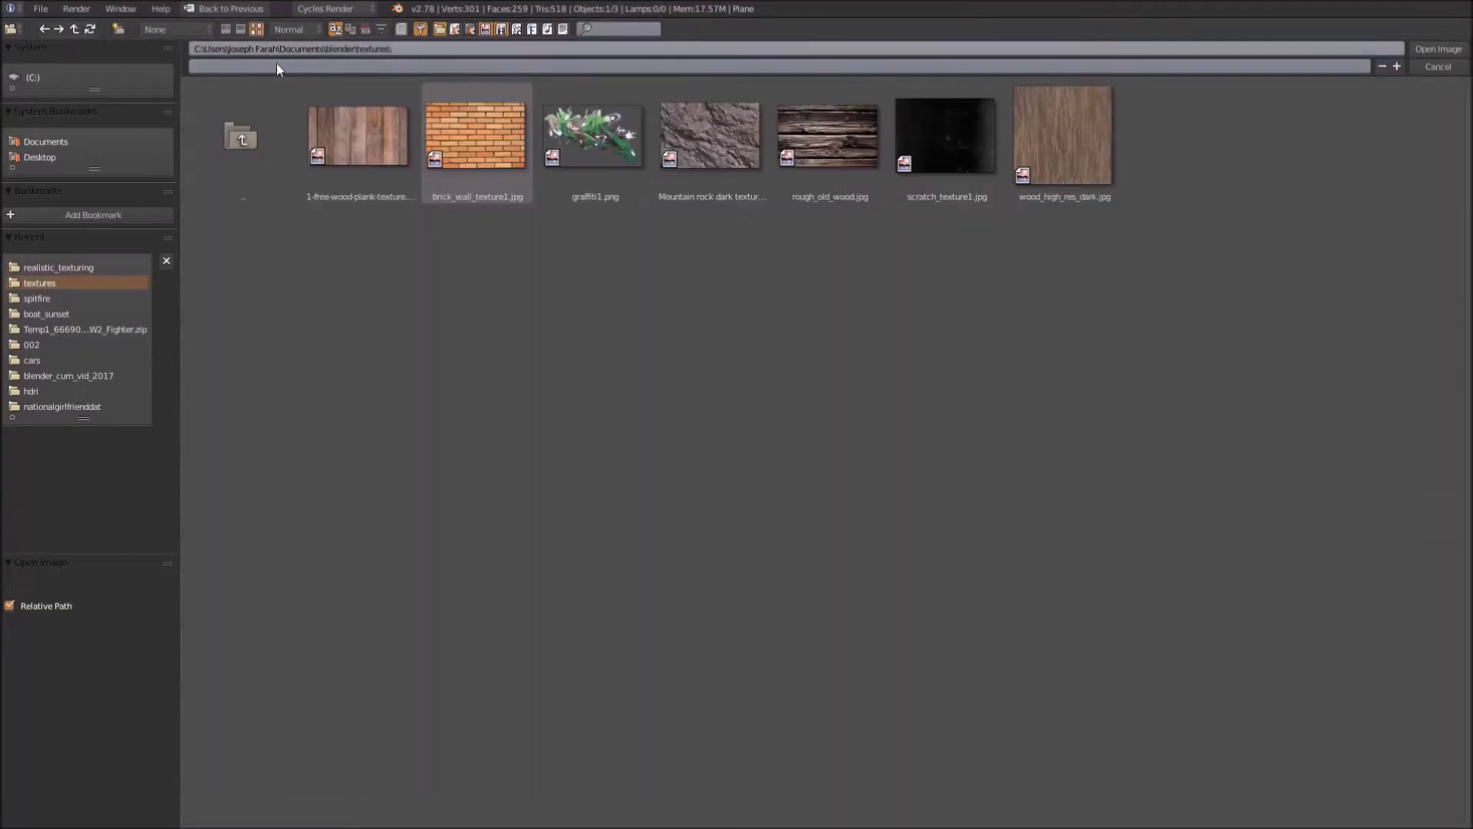
{"action": "double_click", "coordinate": [1047, 132]}
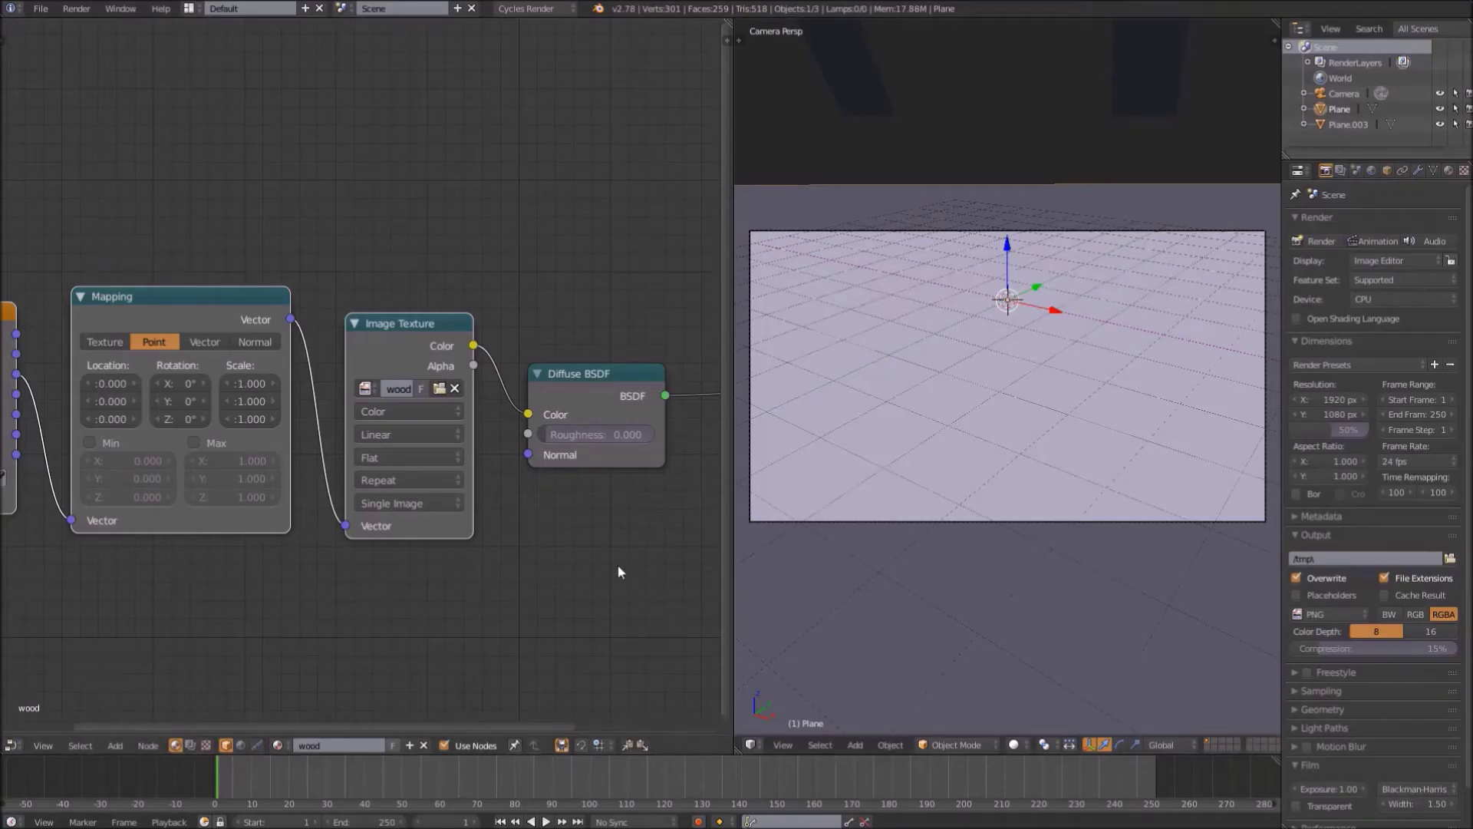
Preview the wood texture on the floor in rendered shading, return to solid shading and save the file
{"action": "key", "text": "shift+z"}
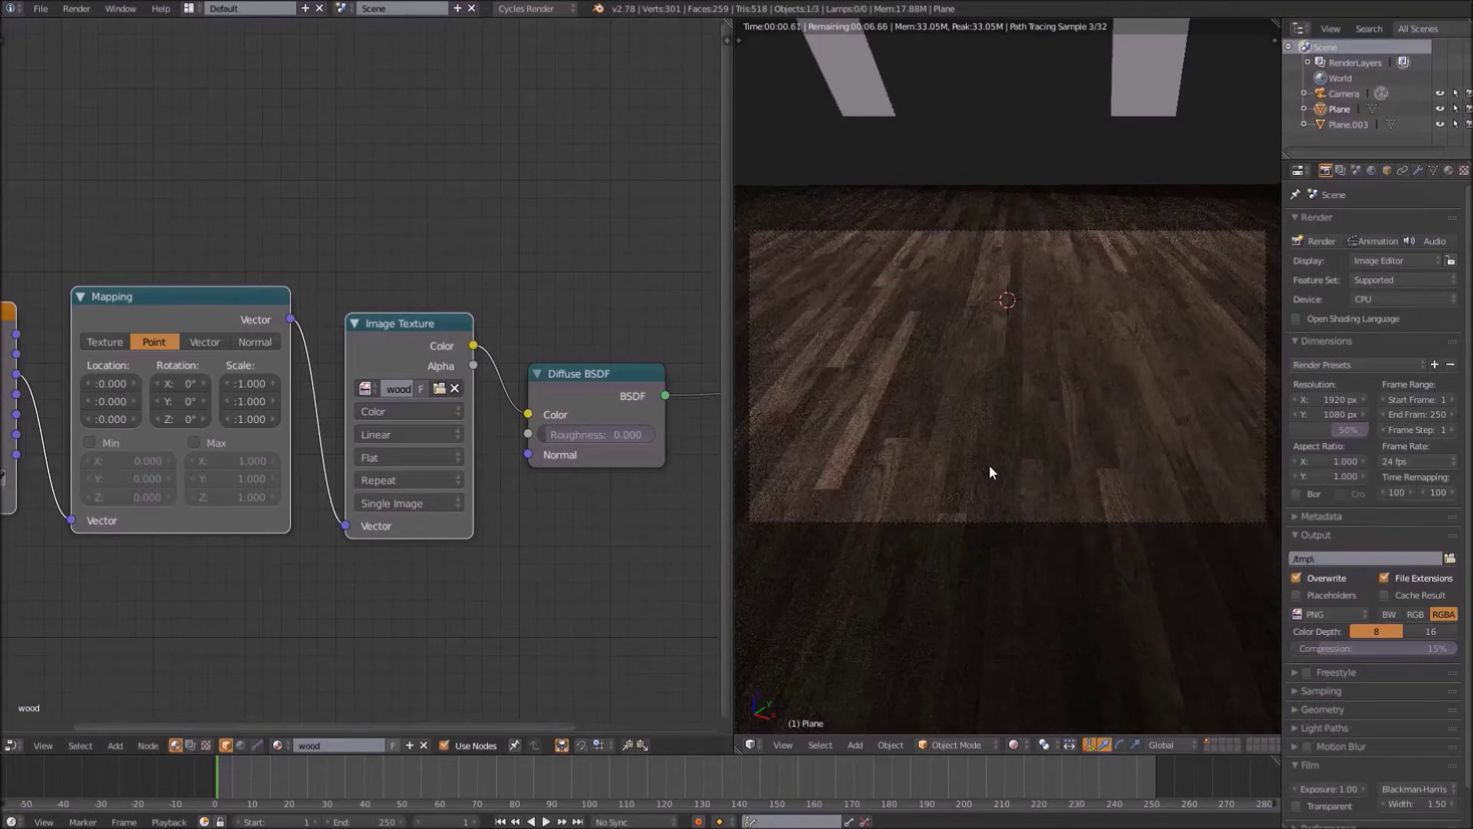
{"action": "key", "text": "shift+z"}
{"action": "key", "text": "ctrl+s"}
{"action": "left_click", "coordinate": [990, 466]}
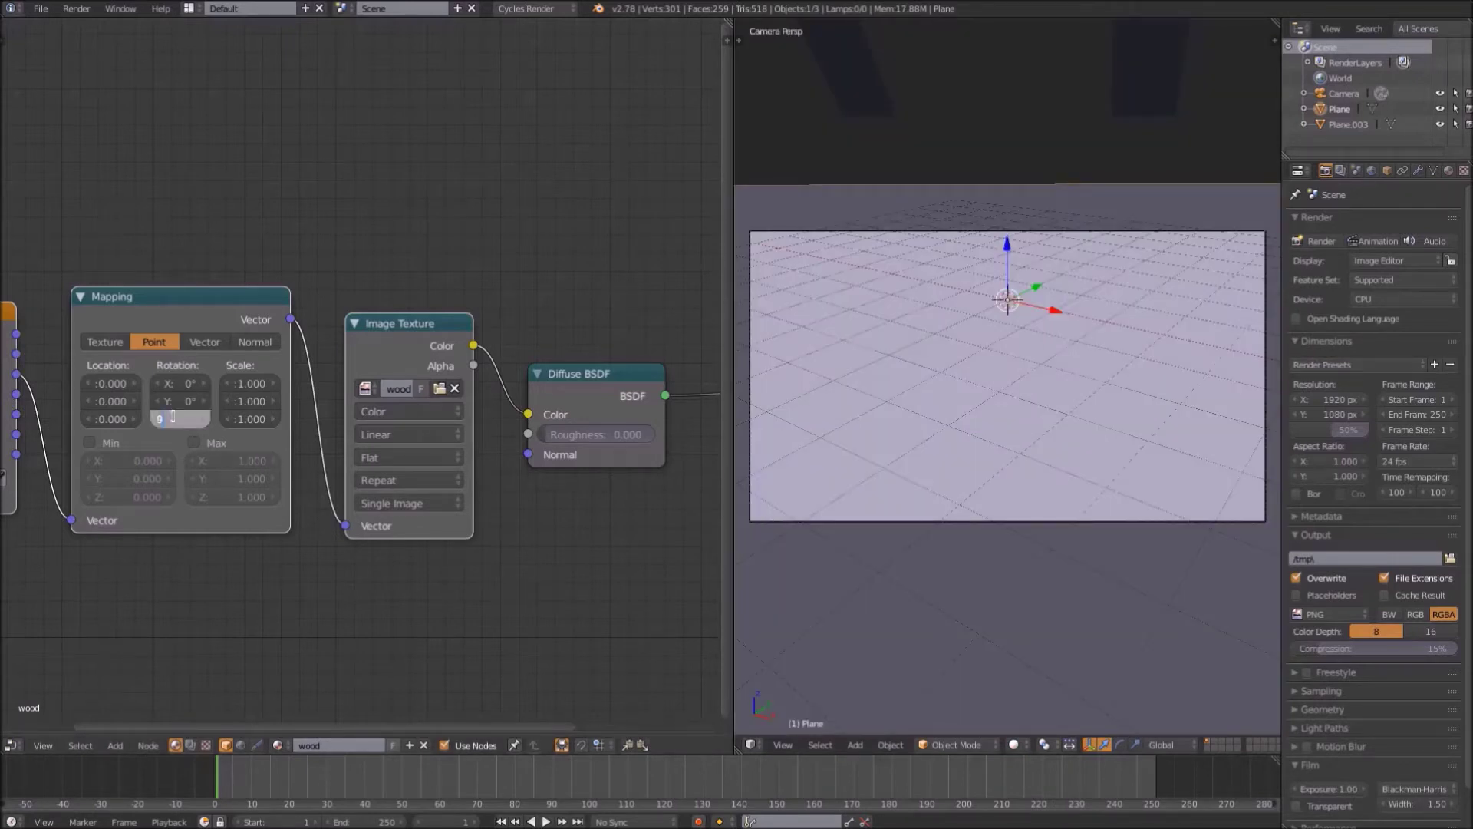
Set the Mapping node's Z rotation to 90°, preview the turned planks in rendered shading and save the file
{"action": "key", "text": "shift+z"}
{"action": "key", "text": "ctrl+s"}
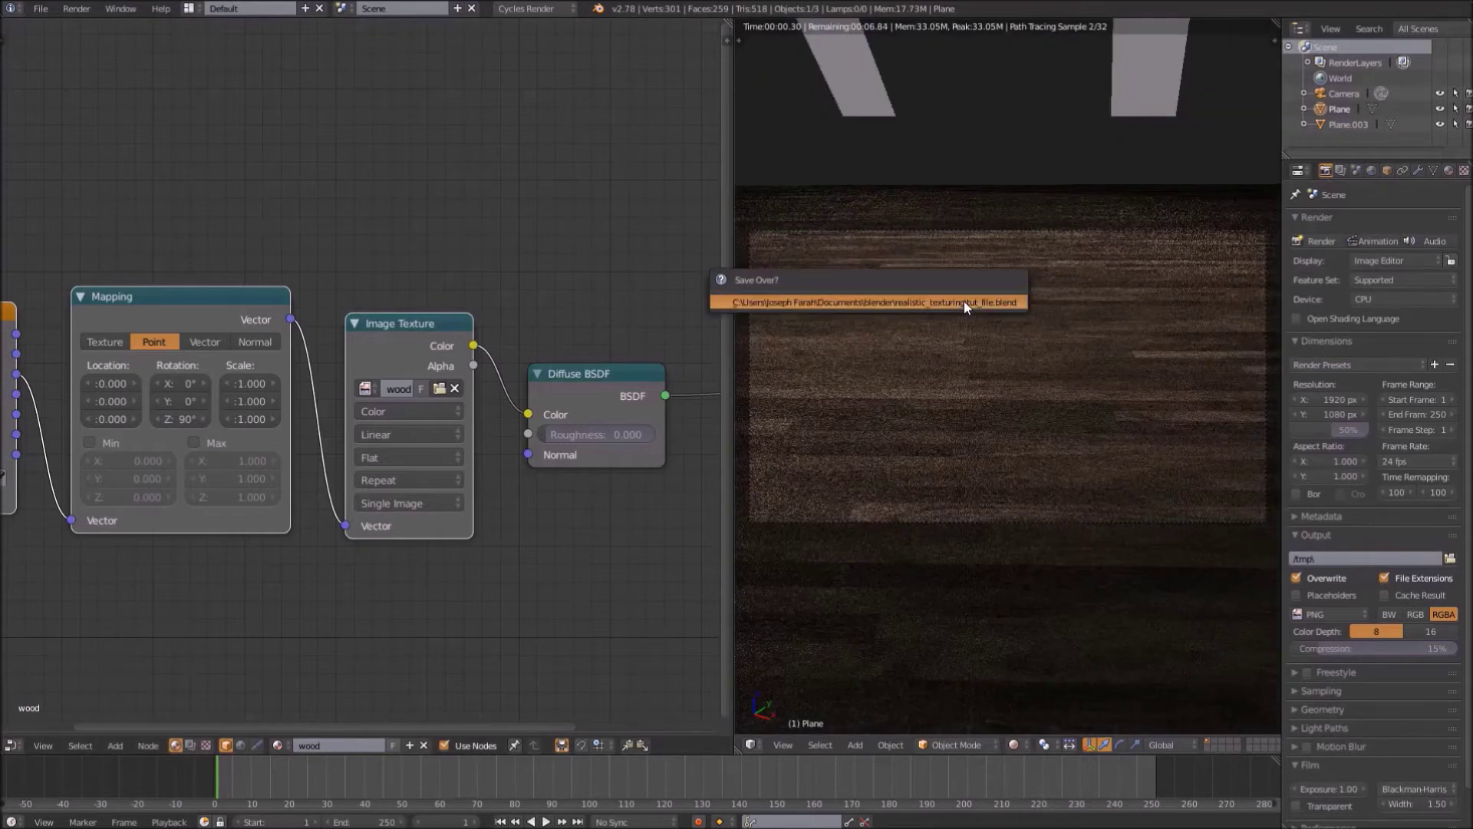
{"action": "left_click", "coordinate": [964, 300]}
{"action": "key", "text": "shift+z"}
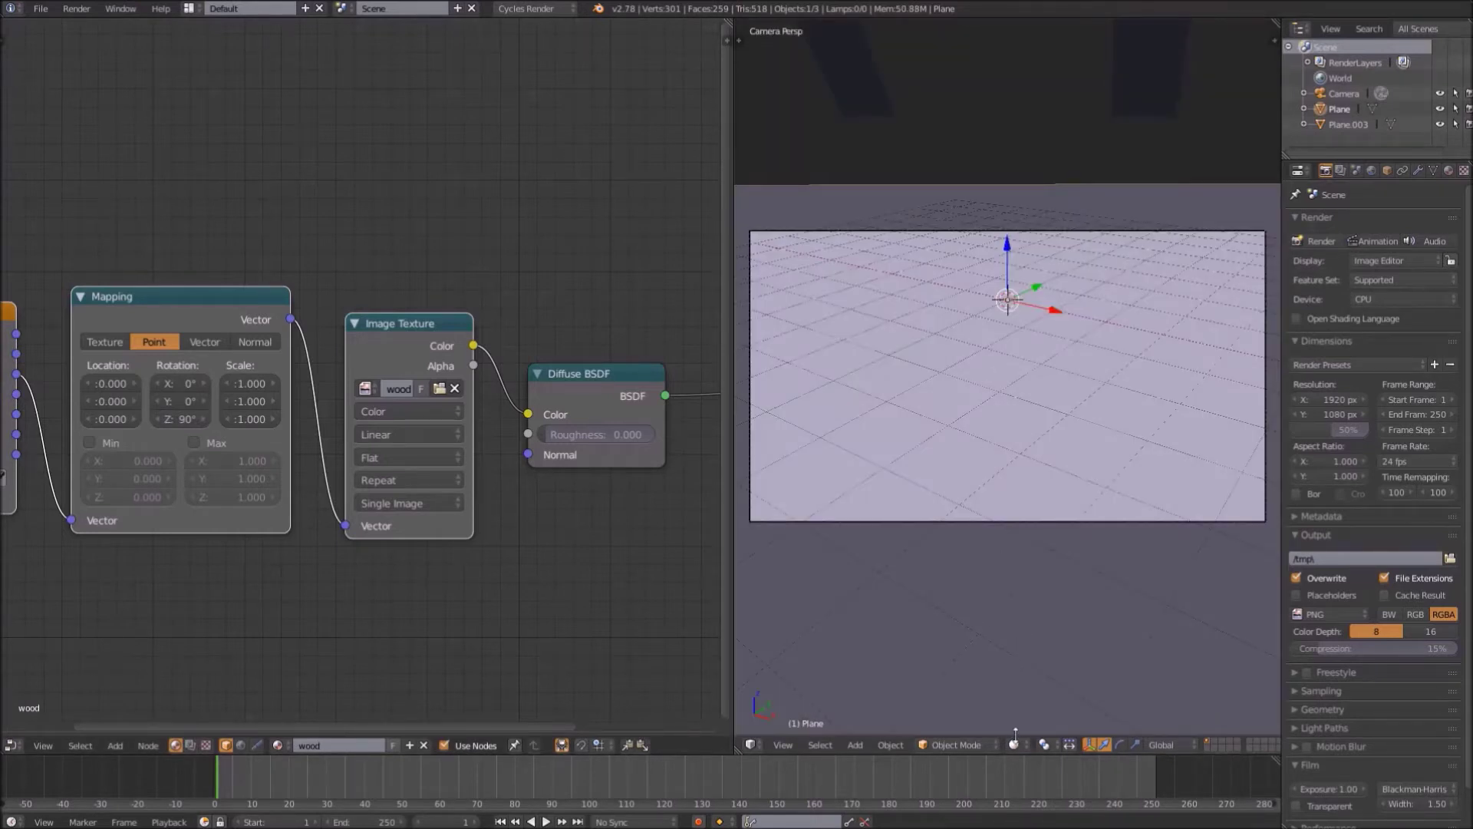
Switch the 3D view to Material shading, adjust the Mapping node's Z rotation so the planks run diagonally, and save
{"action": "left_click", "coordinate": [1015, 741]}
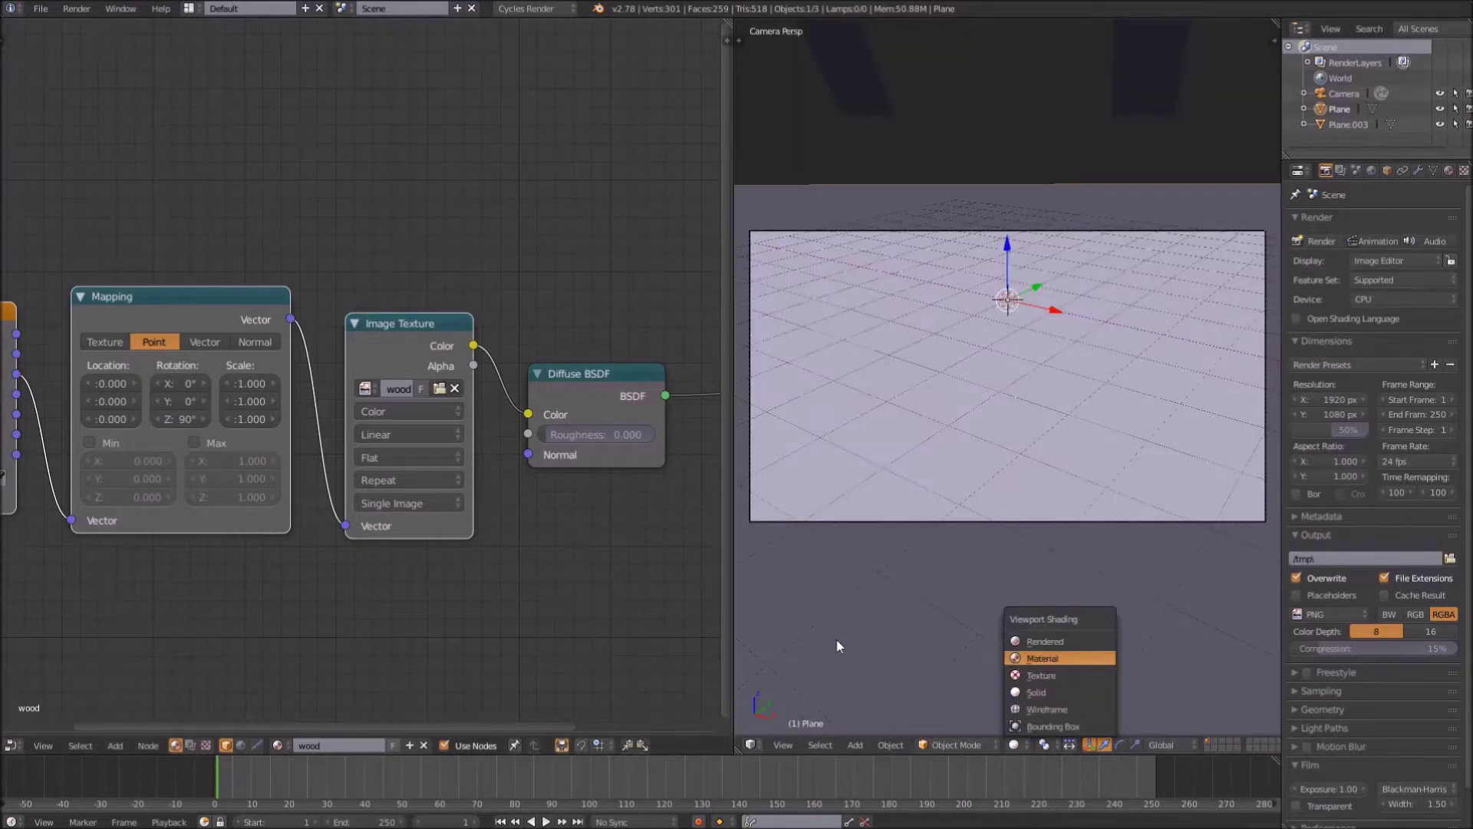
{"action": "left_click", "coordinate": [1059, 658]}
{"action": "left_click_drag", "start_coordinate": [181, 419], "coordinate": [202, 419]}
{"action": "key", "text": "ctrl+s"}
{"action": "left_click", "coordinate": [1019, 462]}
Move the Material Output and Diffuse BSDF nodes away from the Image Texture node to make room between them
{"action": "scroll", "coordinate": [600, 412], "scroll_direction": "down", "scroll_amount": 5}
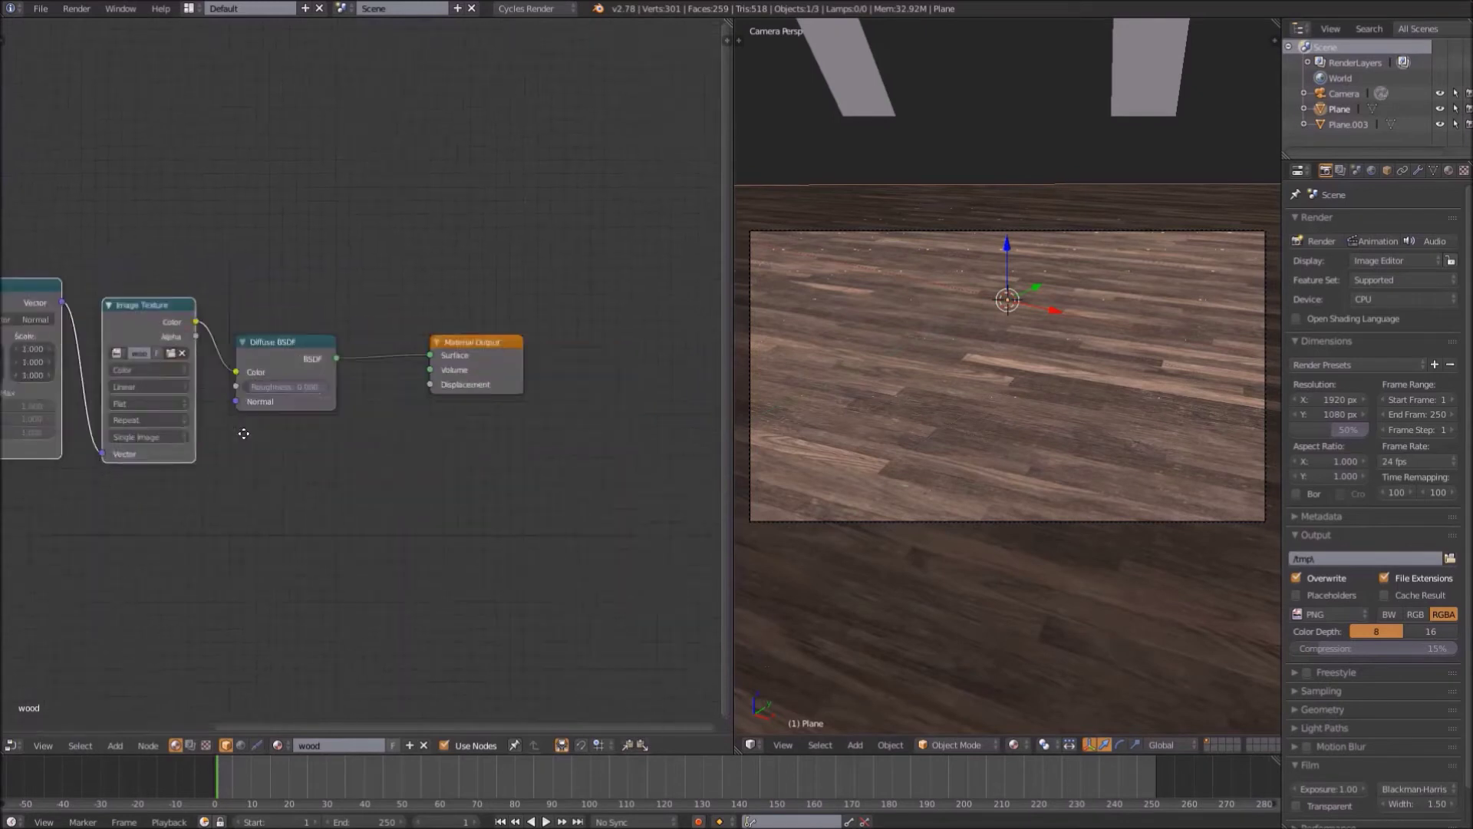
{"action": "left_click_drag", "start_coordinate": [367, 359], "coordinate": [683, 363]}
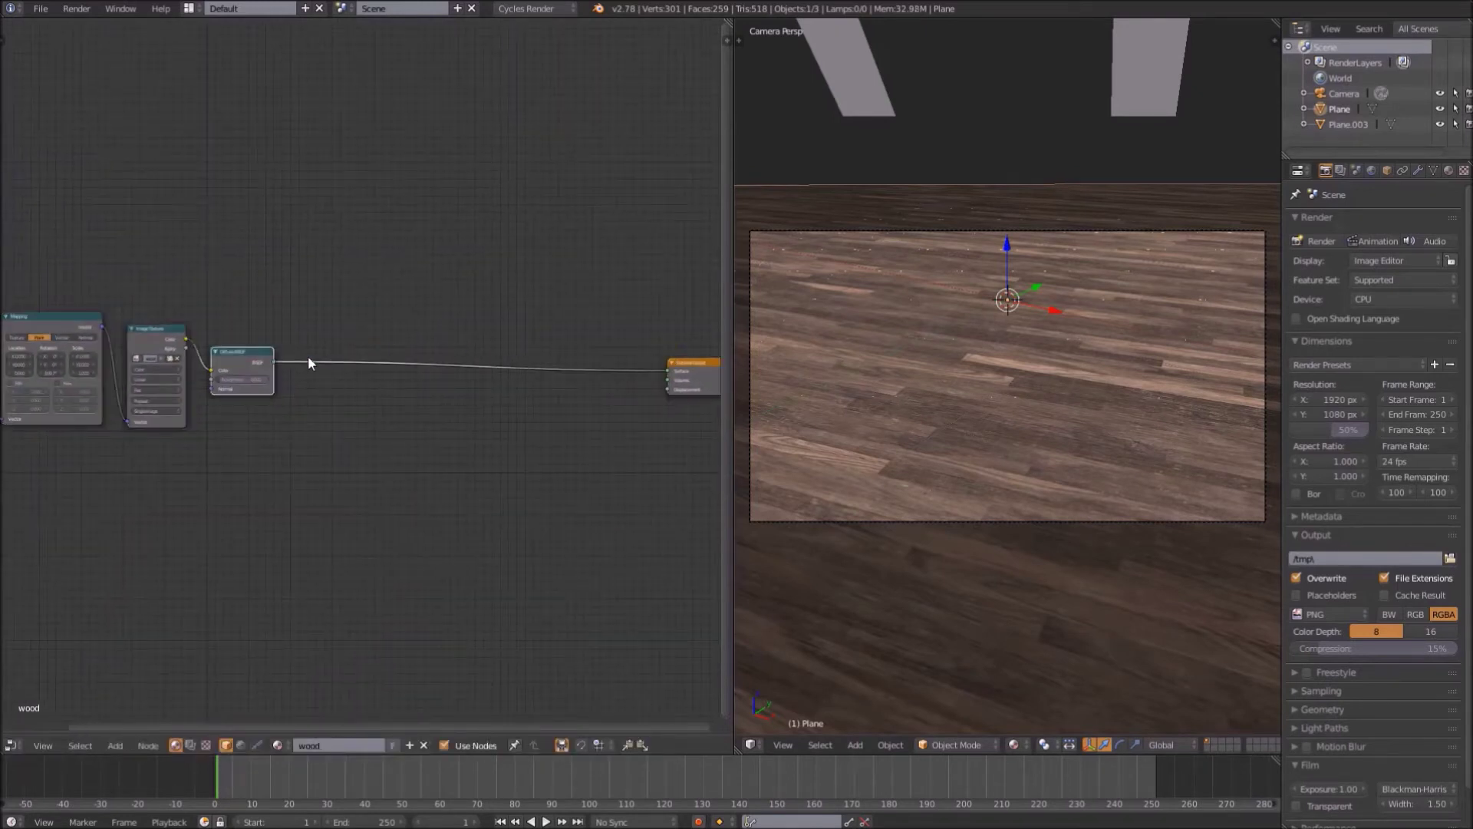
{"action": "key", "text": "g"}
{"action": "left_click", "coordinate": [527, 372]}
Insert an RGB Curves node between the Image Texture and Diffuse BSDF nodes
{"action": "key", "text": "shift+a"}
{"action": "left_click", "coordinate": [475, 371]}
{"action": "type", "text": "rgb"}
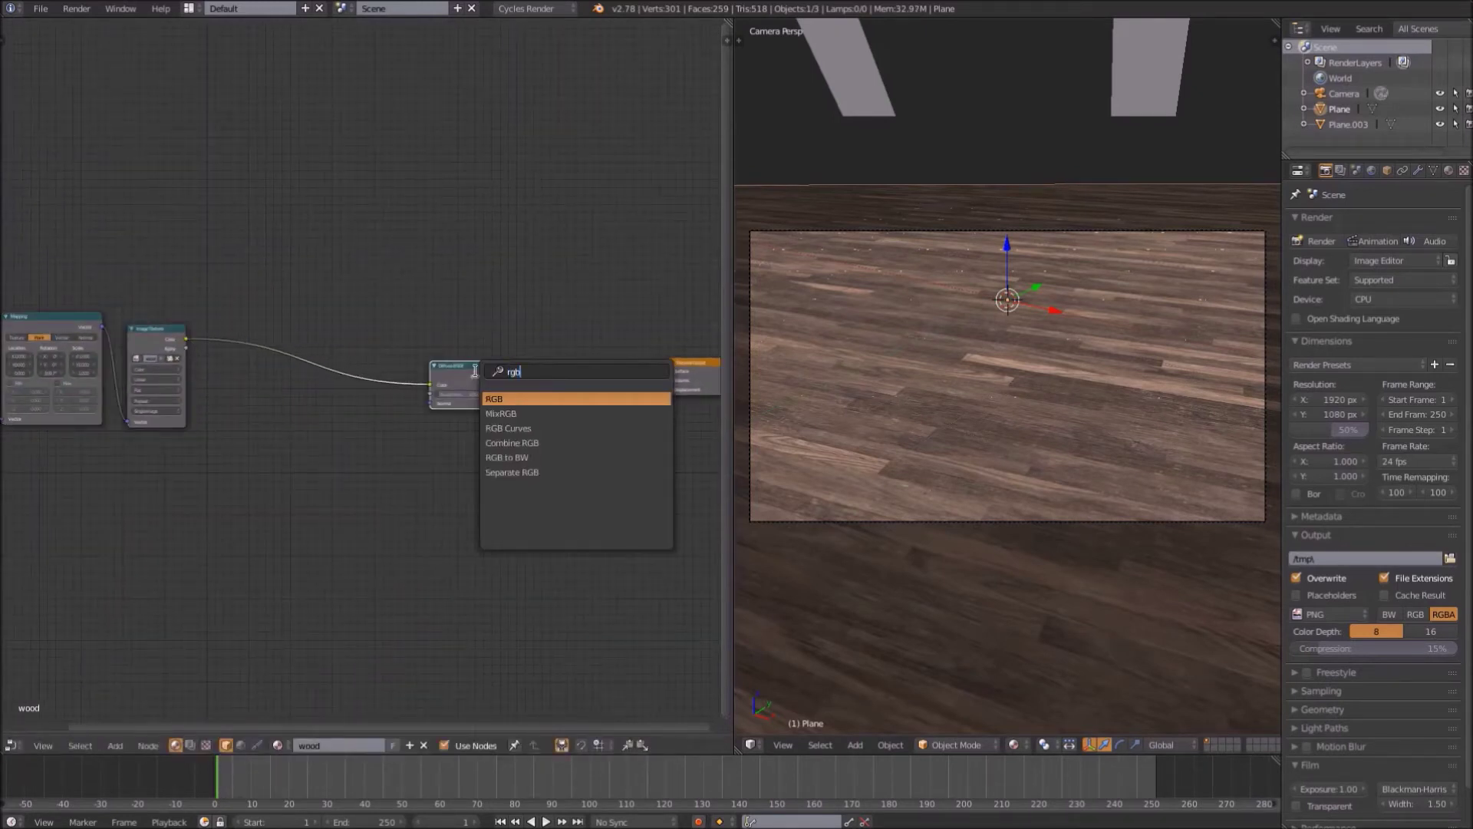
{"action": "key", "text": "Return"}
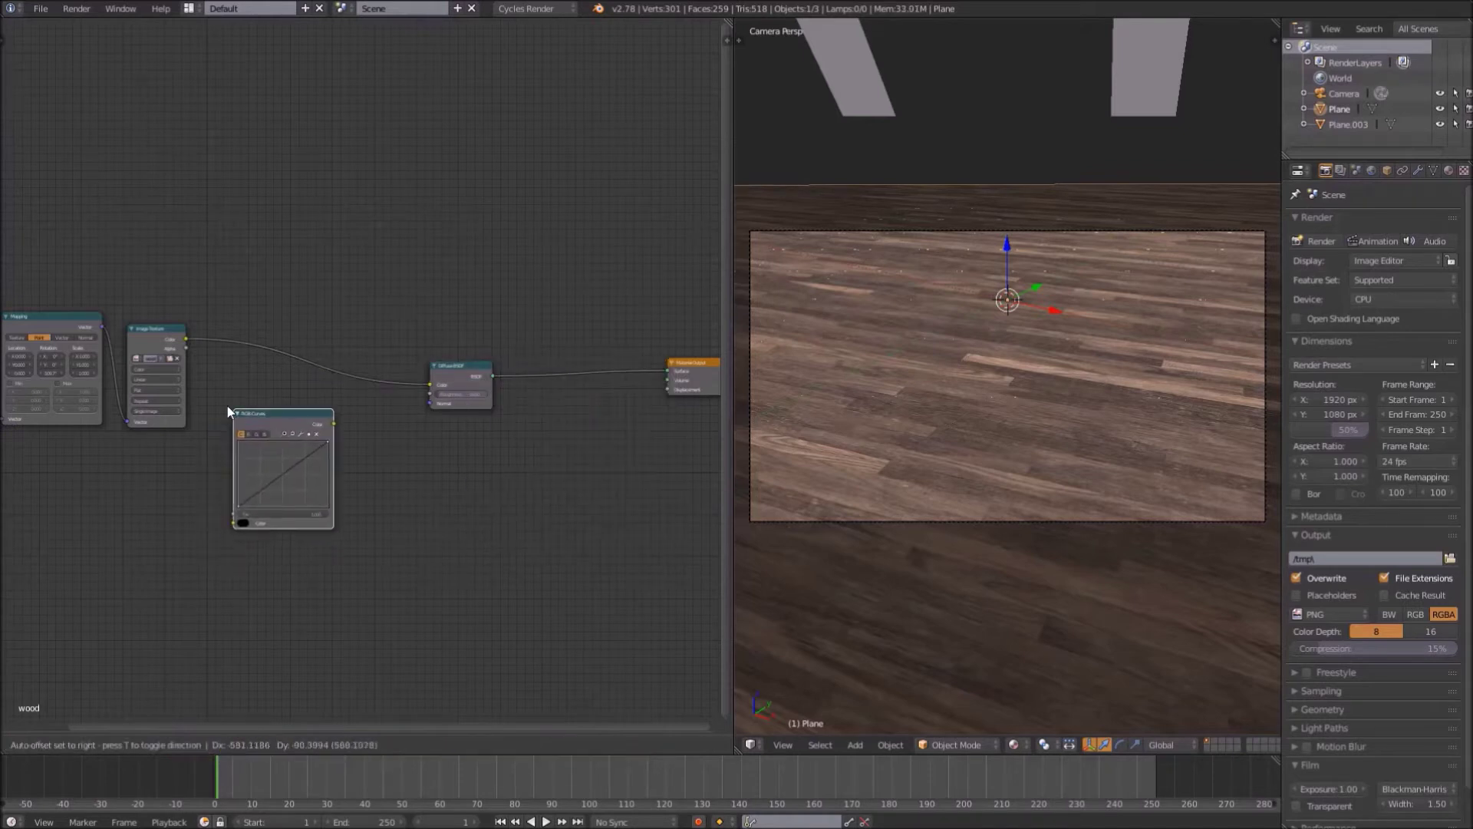
{"action": "left_click", "coordinate": [212, 341]}
Raise the red channel curve slightly with a point at X 0.81818, Y 0.83125, and save the file
{"action": "scroll", "coordinate": [281, 428], "scroll_direction": "up", "scroll_amount": 3}
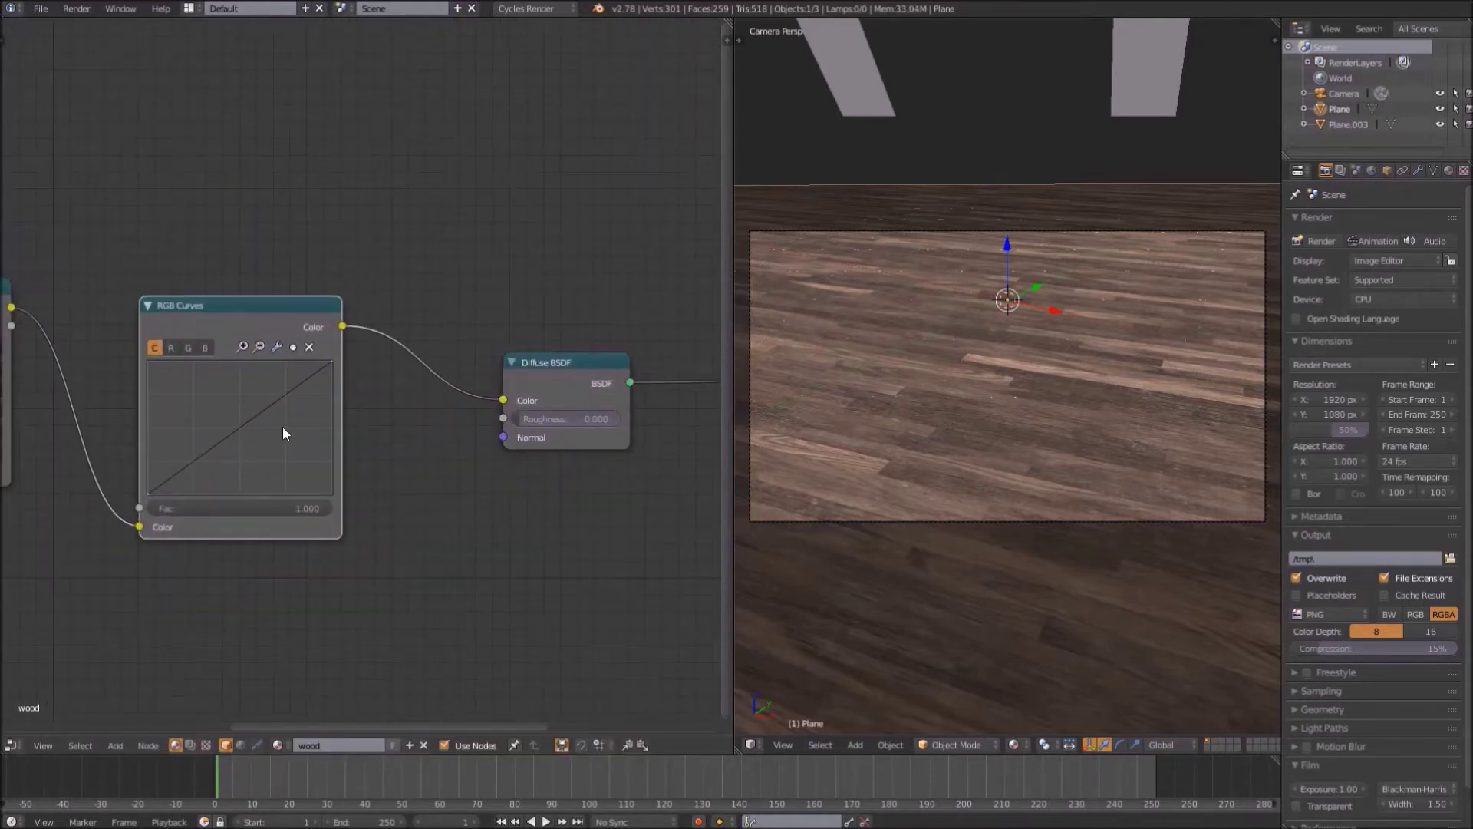
{"action": "left_click_drag", "start_coordinate": [299, 394], "coordinate": [293, 380]}
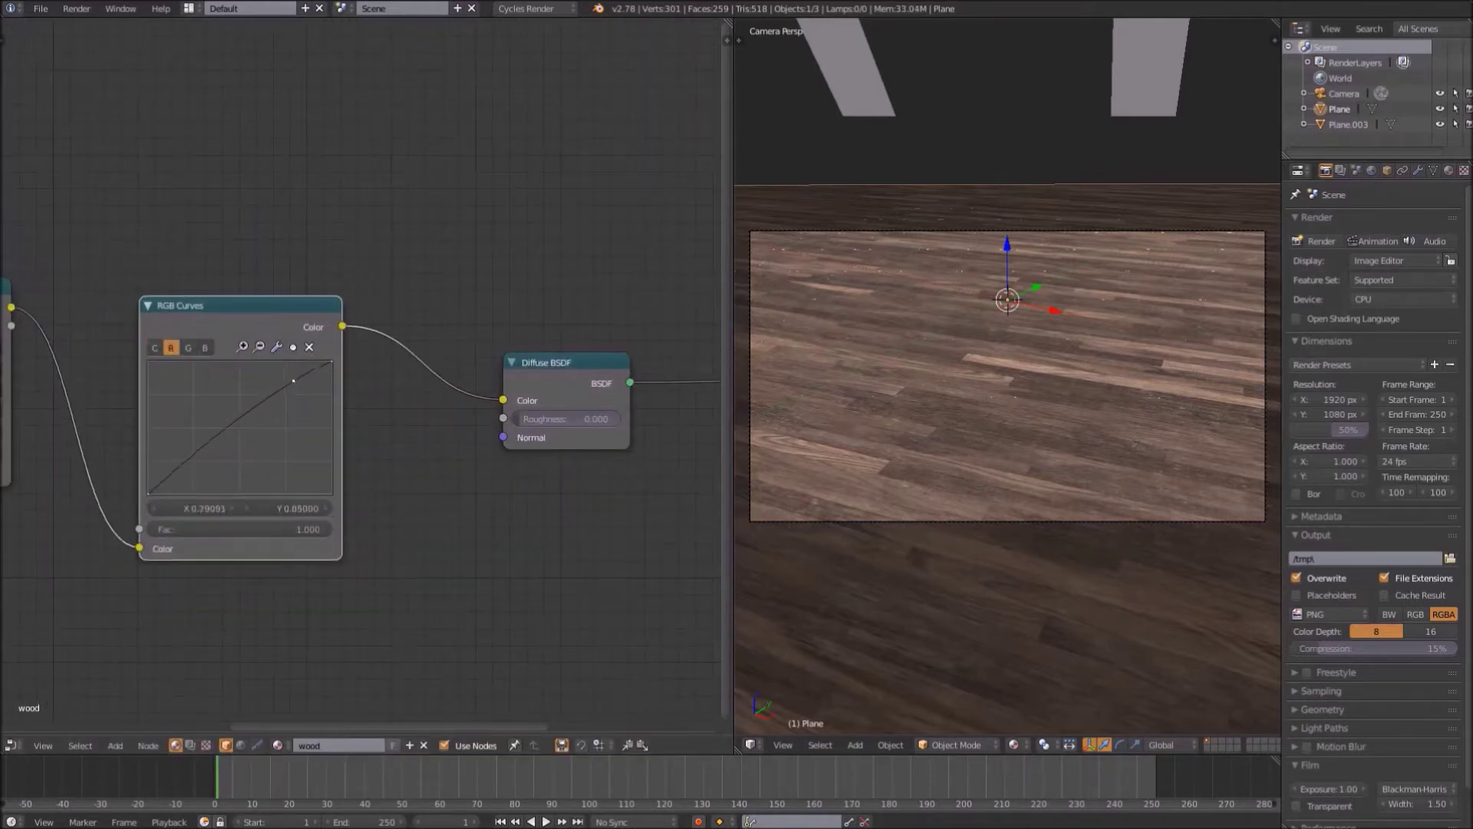
{"action": "key", "text": "ctrl+s"}
{"action": "left_click", "coordinate": [1047, 431]}
Insert a Mix Shader node between the Diffuse BSDF and the Material Output
{"action": "scroll", "coordinate": [454, 439], "scroll_direction": "down", "scroll_amount": 2}
{"action": "middle_click_drag", "start_coordinate": [454, 439], "coordinate": [369, 451]}
{"action": "key", "text": "shift+a"}
{"action": "left_click", "coordinate": [425, 443]}
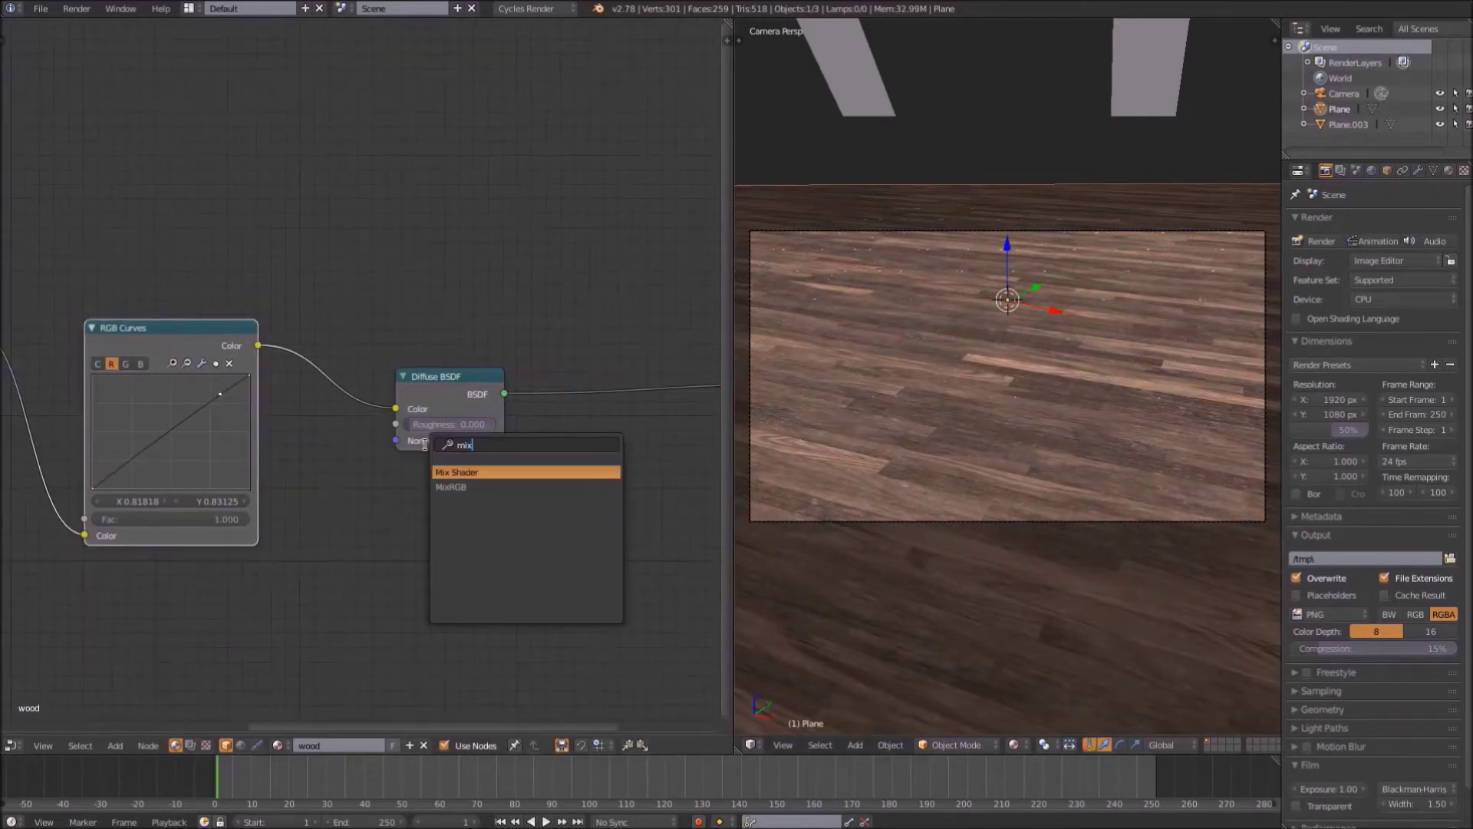
{"action": "type", "text": "mix"}
{"action": "key", "text": "Return"}
{"action": "left_click", "coordinate": [545, 396]}
Add a Glossy BSDF node below the Diffuse BSDF and connect it to the Mix Shader's second shader input
{"action": "key", "text": "space"}
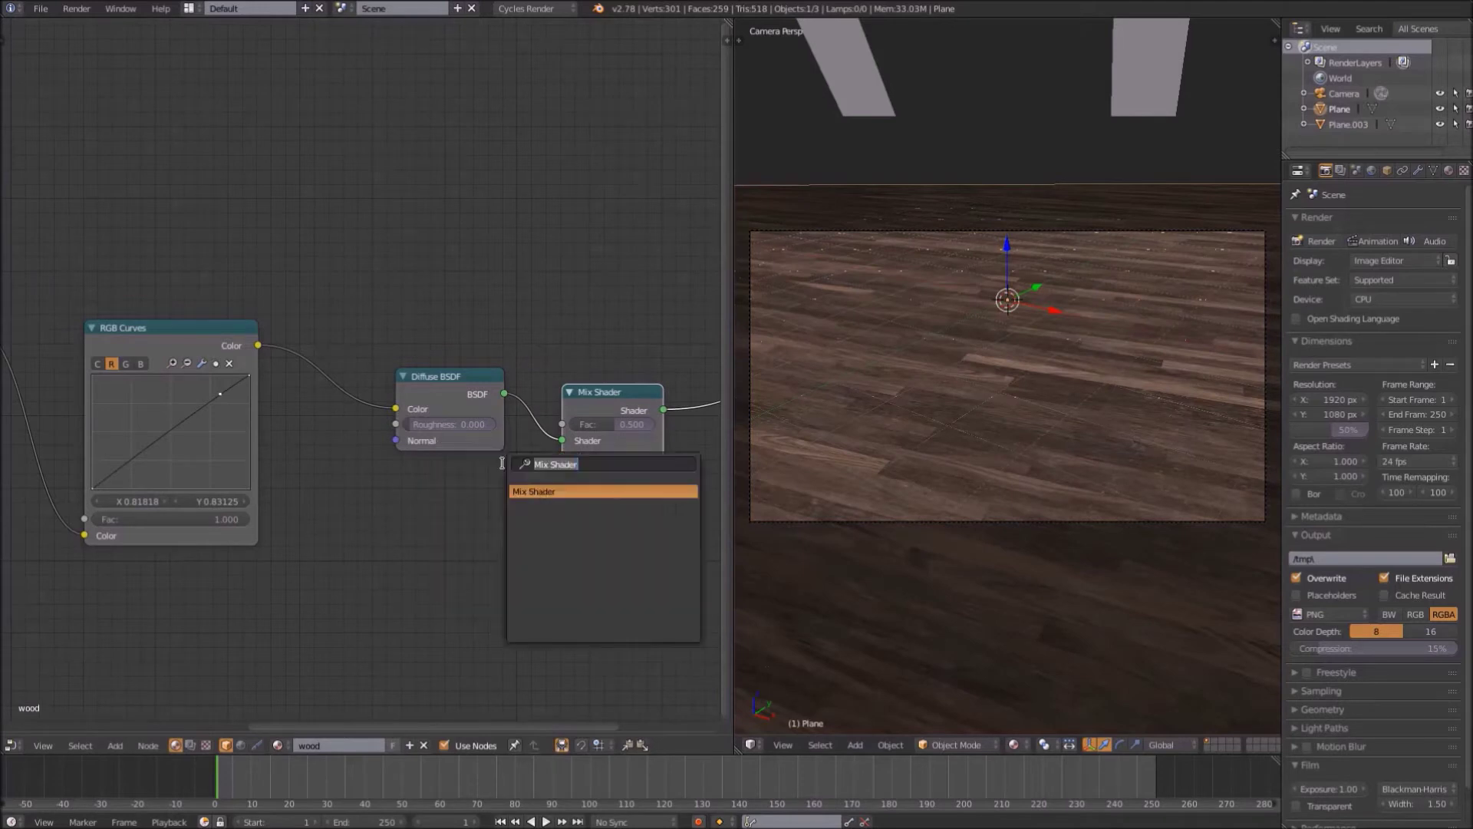
{"action": "type", "text": "glossy"}
{"action": "key", "text": "Return"}
{"action": "left_click", "coordinate": [417, 505]}
{"action": "left_click_drag", "start_coordinate": [525, 528], "coordinate": [601, 463]}
Save the file and set the 3D view back to Material shading to view the glossy floor
{"action": "key", "text": "shift+z"}
{"action": "key", "text": "shift+z"}
{"action": "key", "text": "ctrl+s"}
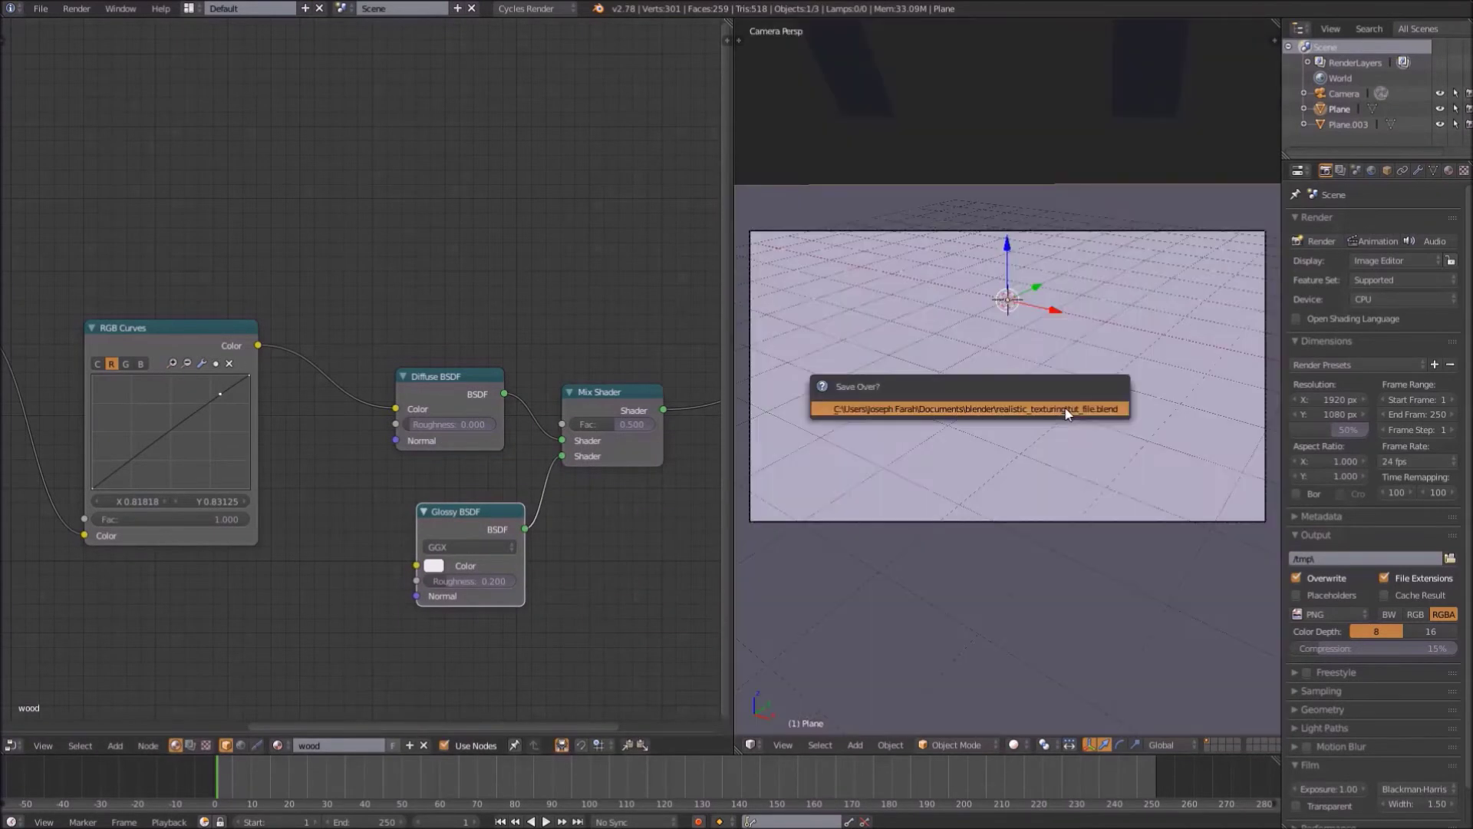
{"action": "left_click", "coordinate": [1065, 412]}
{"action": "left_click", "coordinate": [1015, 744]}
{"action": "left_click", "coordinate": [1036, 629]}
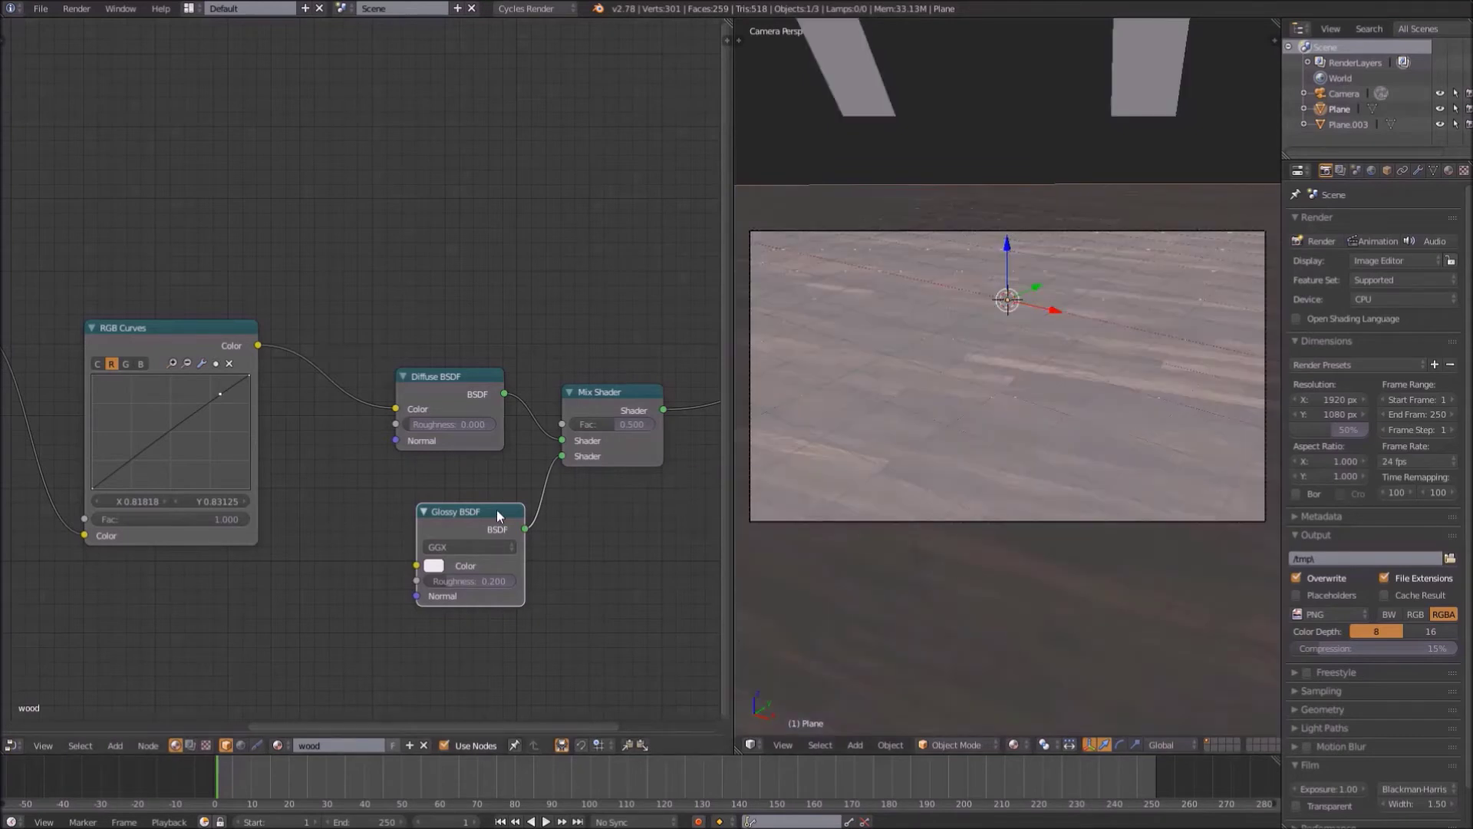
Reposition the Glossy BSDF node and add an RGB to BW node above the RGB Curves node
{"action": "left_click_drag", "start_coordinate": [496, 510], "coordinate": [465, 501]}
{"action": "scroll", "coordinate": [209, 382], "scroll_direction": "down", "scroll_amount": 1}
{"action": "key", "text": "shift+a"}
{"action": "left_click", "coordinate": [209, 382]}
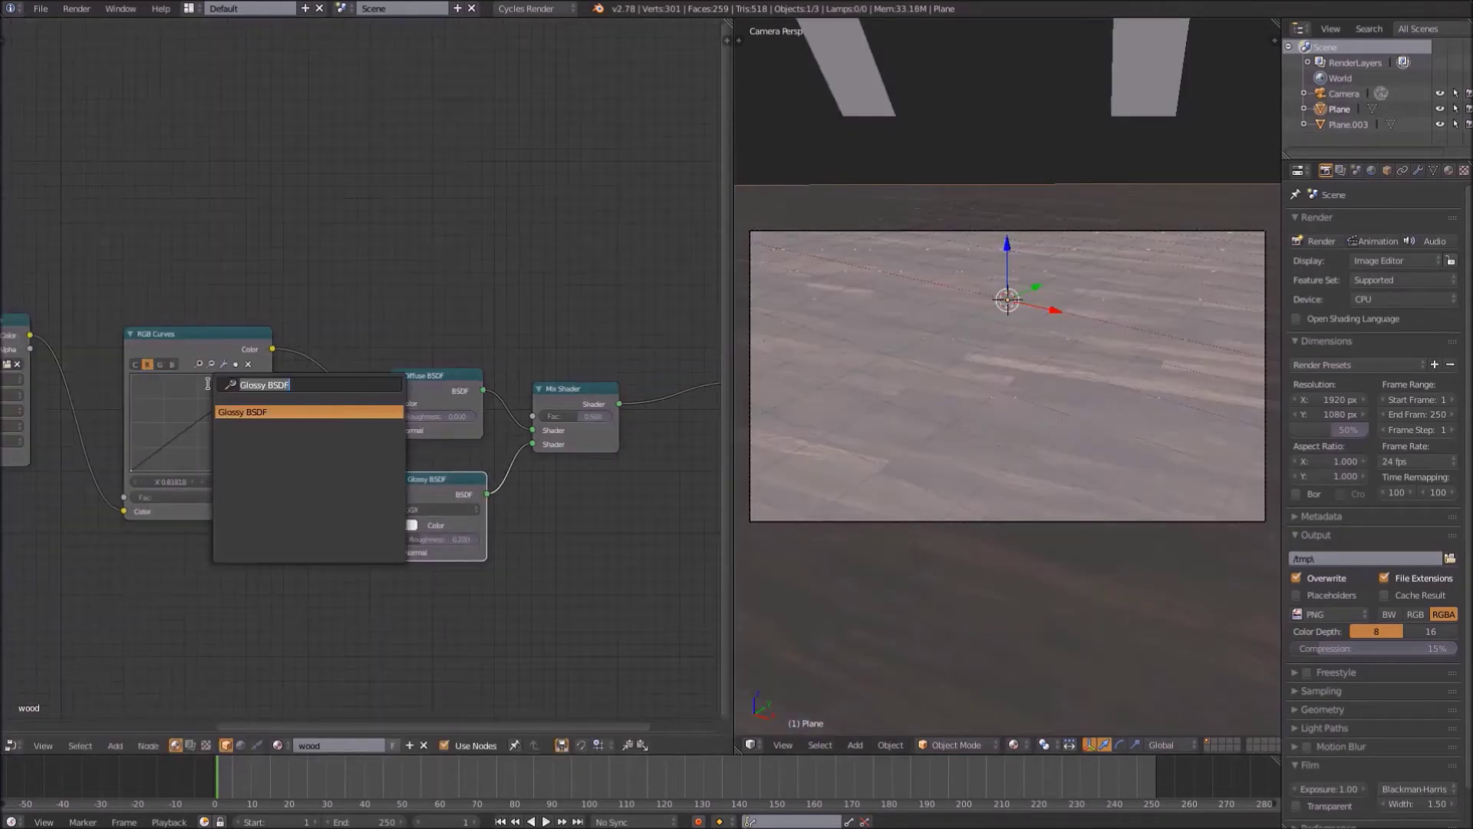
{"action": "type", "text": "rgb"}
{"action": "key", "text": "Down"}
{"action": "key", "text": "Down"}
{"action": "key", "text": "Down"}
{"action": "key", "text": "Down"}
{"action": "key", "text": "Return"}
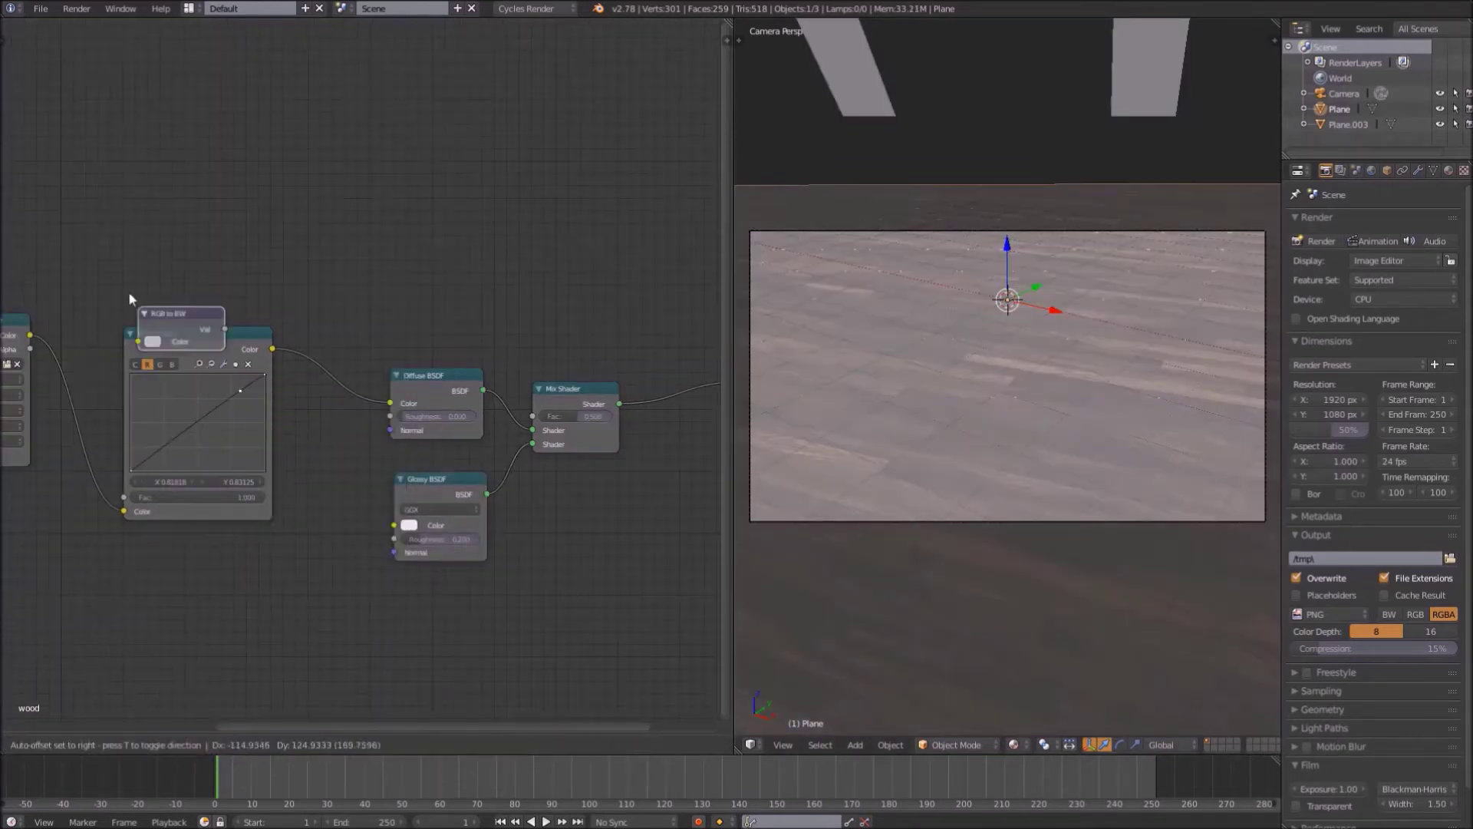
{"action": "left_click", "coordinate": [70, 250]}
{"action": "middle_click_drag", "start_coordinate": [188, 340], "coordinate": [330, 352]}
{"action": "scroll", "coordinate": [330, 354], "scroll_direction": "down", "scroll_amount": 3}
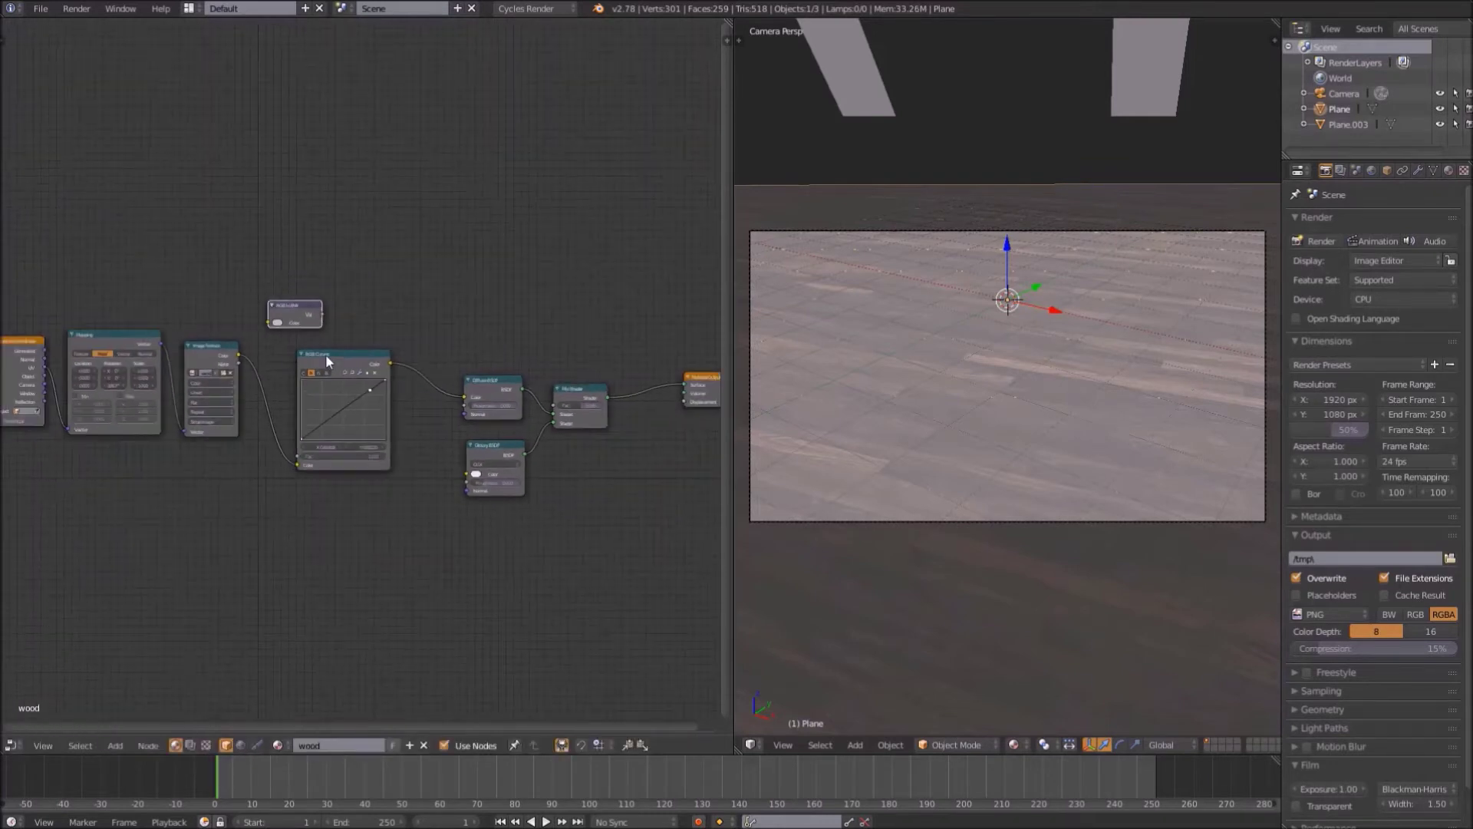
Shift the RGB Curves, Diffuse, Glossy and Mix Shader nodes together away from the Image Texture, keeping them expanded
{"action": "left_click", "coordinate": [325, 354]}
{"action": "key", "text": "b"}
{"action": "left_click_drag", "start_coordinate": [289, 347], "coordinate": [708, 505]}
{"action": "key", "text": "h"}
{"action": "key", "text": "g"}
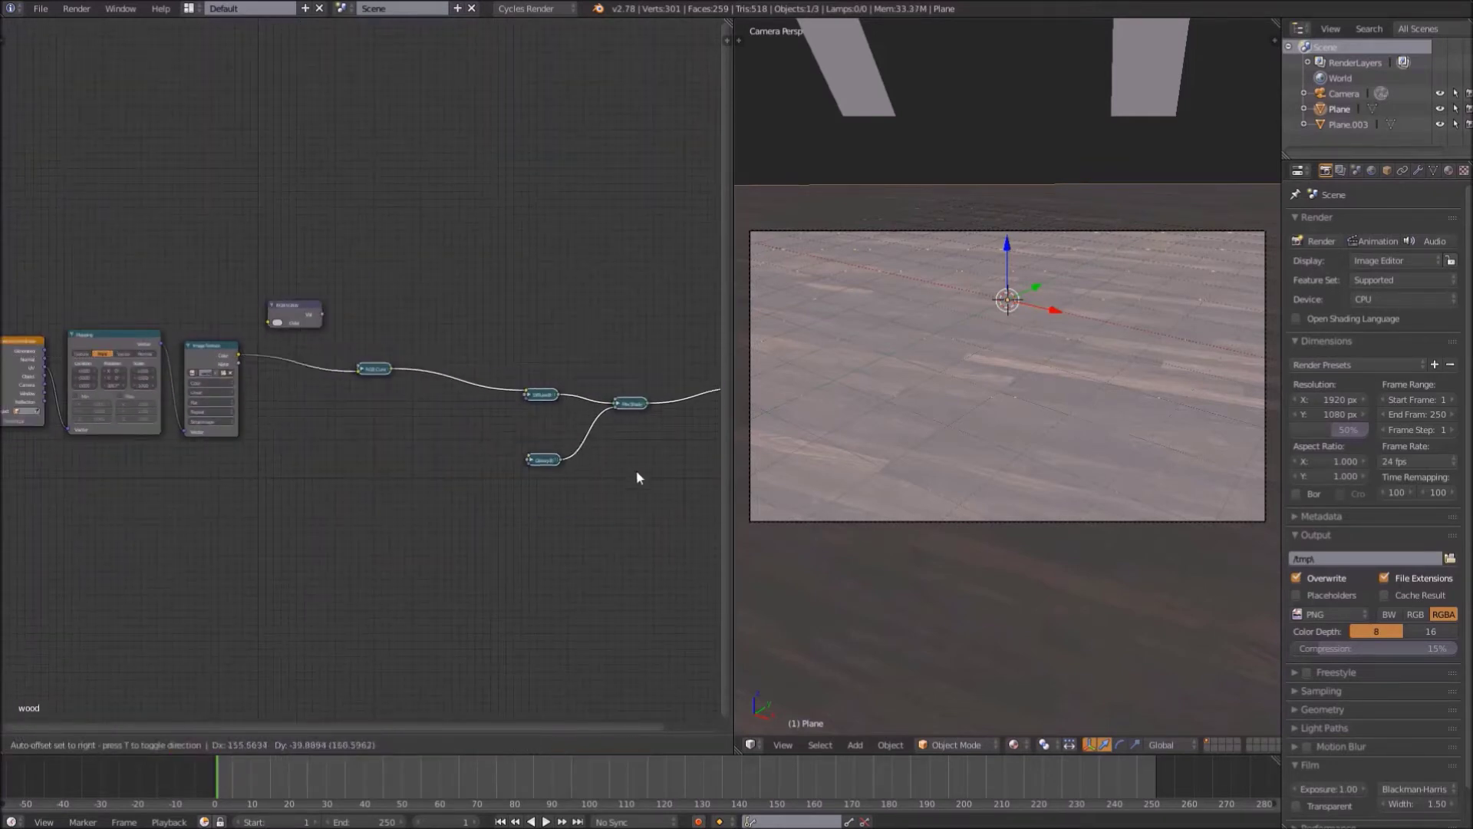
{"action": "left_click", "coordinate": [632, 470]}
{"action": "key", "text": "b"}
{"action": "key", "text": "Escape"}
{"action": "key", "text": "h"}
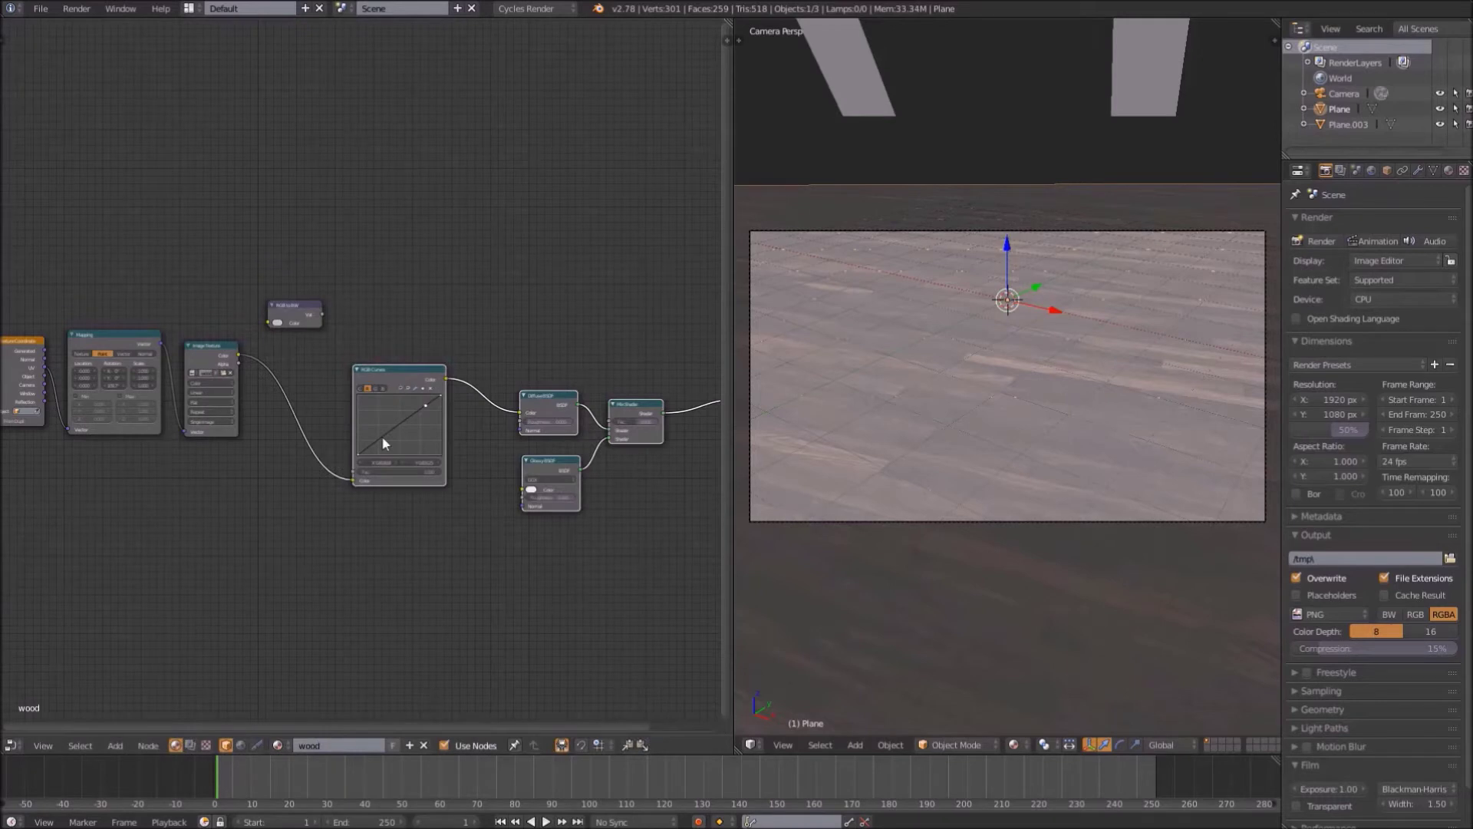
Connect the Image Texture's color output to the RGB to BW node's color input
{"action": "scroll", "coordinate": [385, 438], "scroll_direction": "up", "scroll_amount": 2}
{"action": "left_click_drag", "start_coordinate": [208, 350], "coordinate": [244, 310]}
{"action": "scroll", "coordinate": [368, 360], "scroll_direction": "up", "scroll_amount": 2}
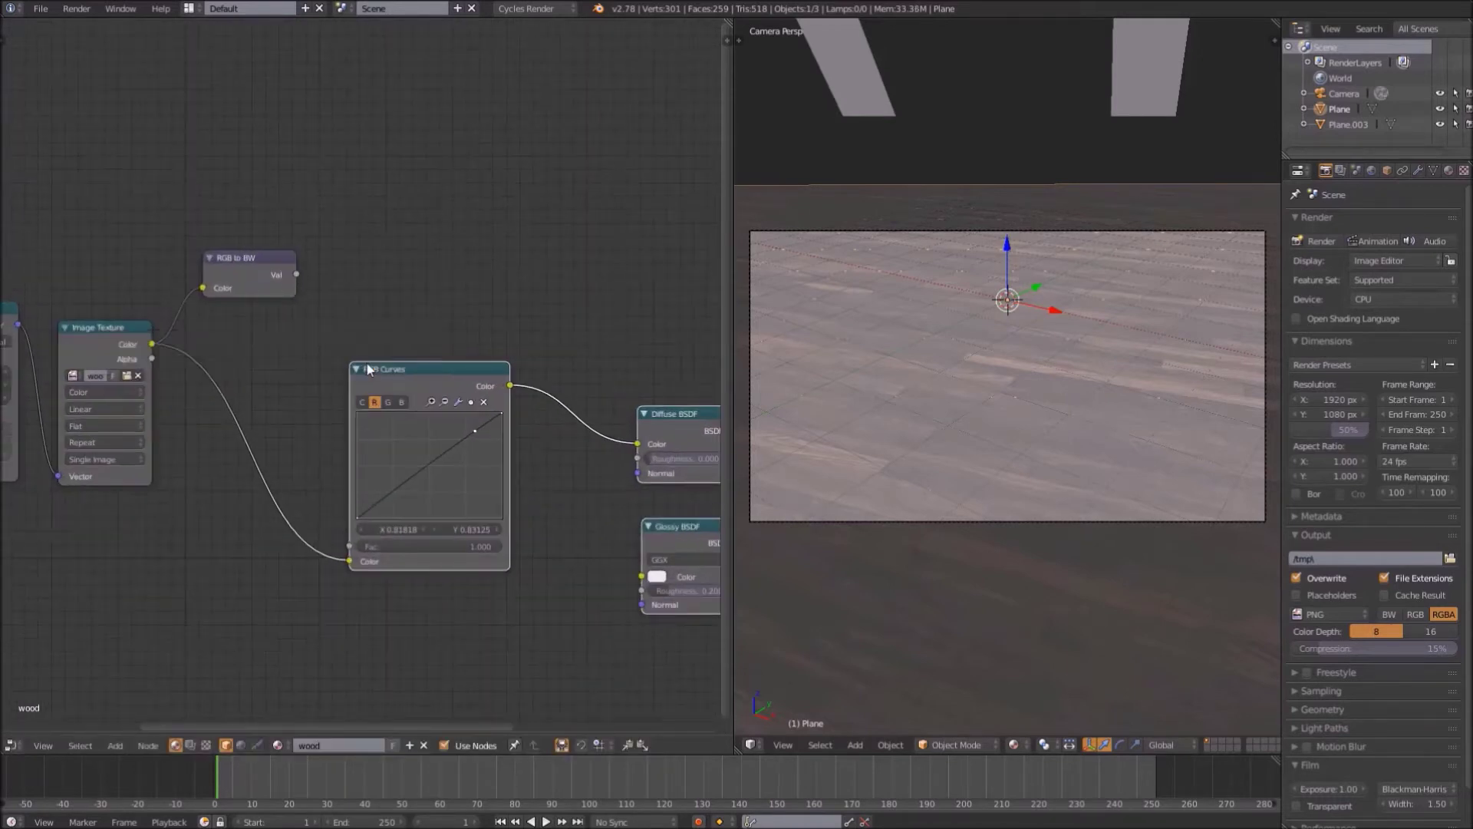
Add a ColorRamp node above the RGB Curves and feed its factor from the RGB to BW value
{"action": "key", "text": "shift+a"}
{"action": "left_click", "coordinate": [384, 363]}
{"action": "type", "text": "col"}
{"action": "key", "text": "Return"}
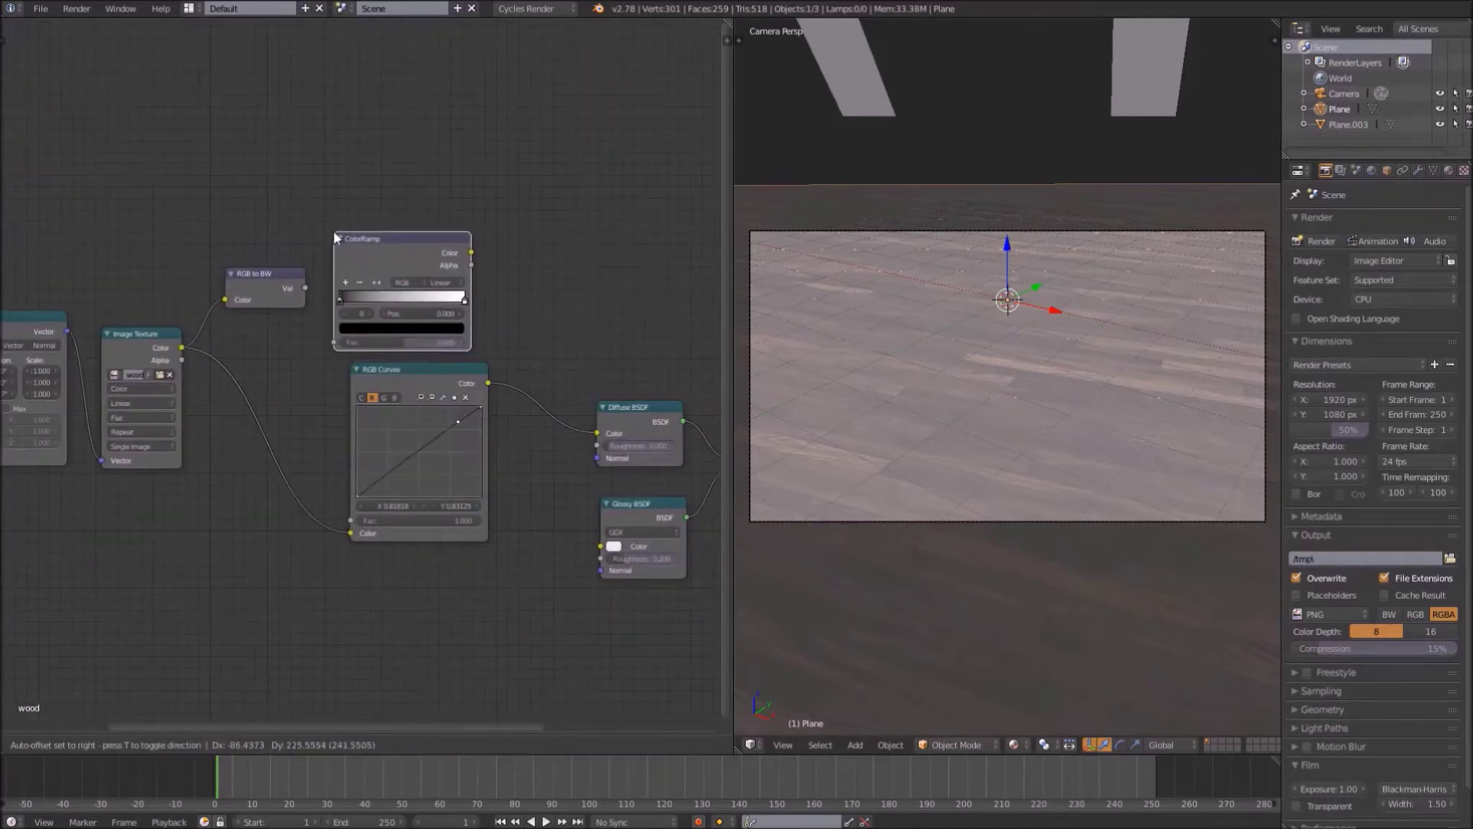
{"action": "left_click", "coordinate": [333, 231]}
{"action": "left_click_drag", "start_coordinate": [360, 238], "coordinate": [362, 226]}
{"action": "left_click", "coordinate": [363, 226]}
{"action": "left_click_drag", "start_coordinate": [305, 288], "coordinate": [338, 331]}
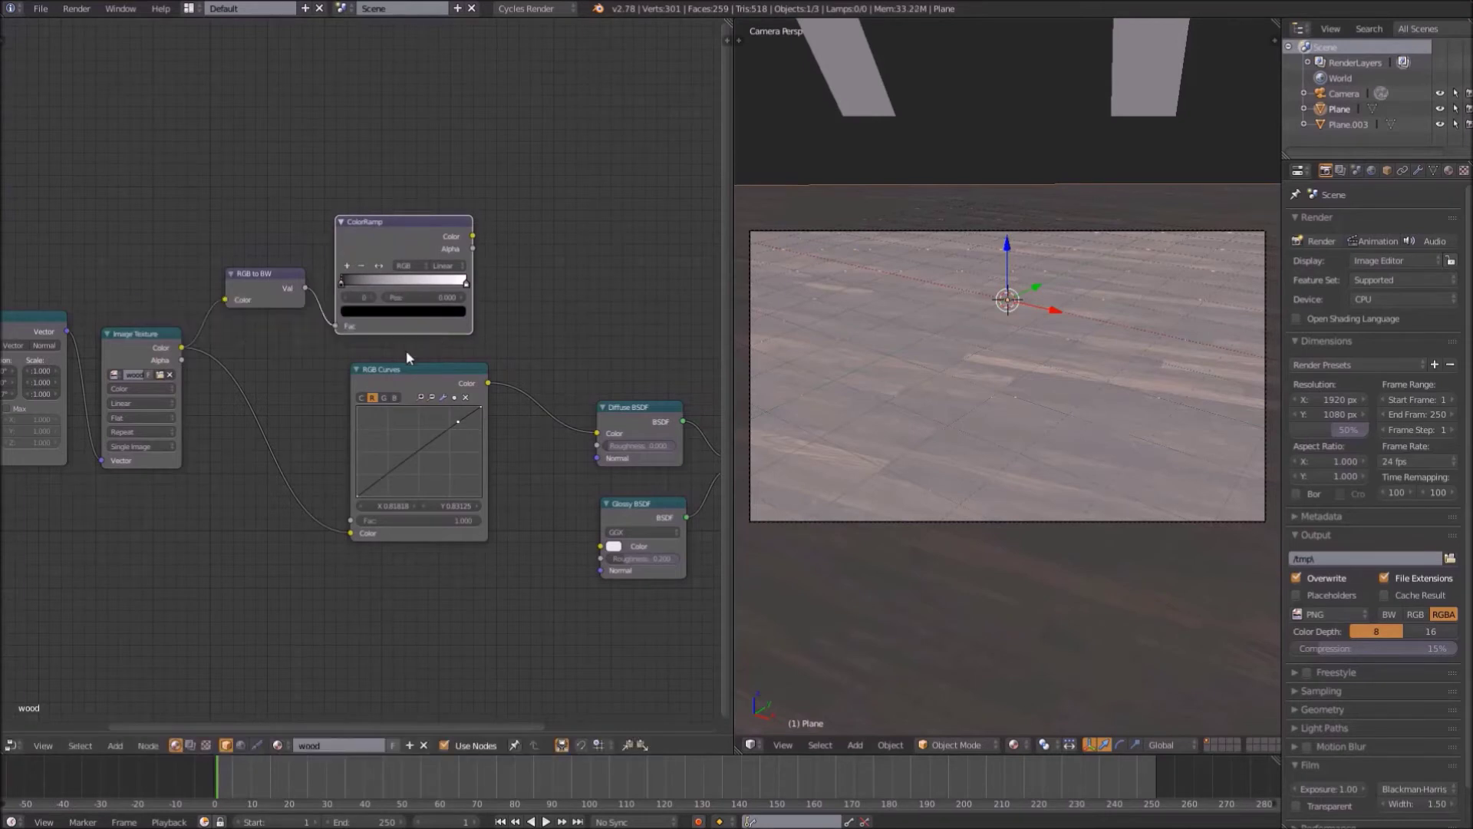
Connect the ColorRamp's color to the Mix Shader's factor and preview the ramp output directly on the floor
{"action": "middle_click_drag", "start_coordinate": [371, 379], "coordinate": [191, 368]}
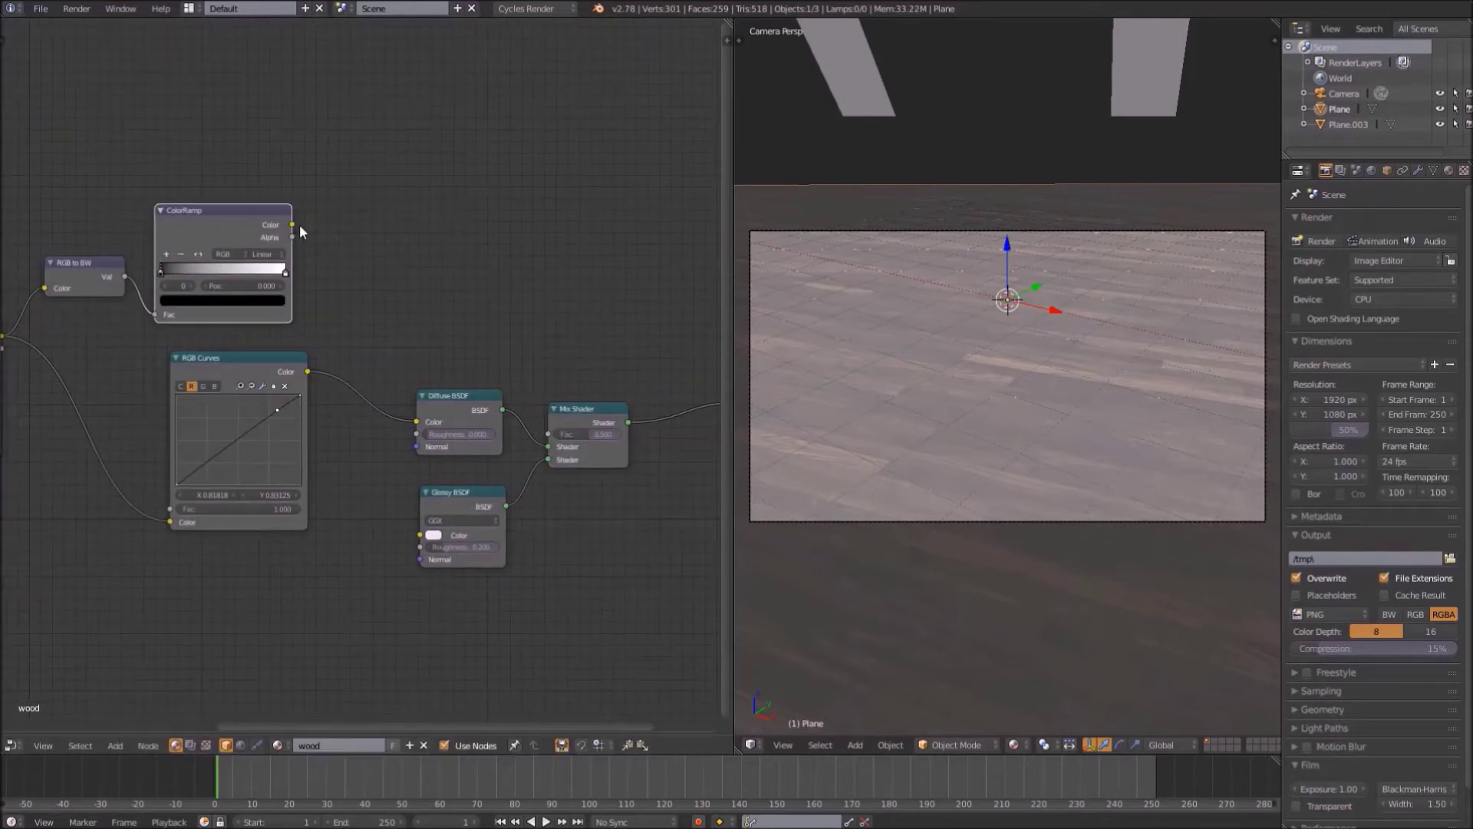
{"action": "left_click_drag", "start_coordinate": [296, 226], "coordinate": [560, 435]}
{"action": "left_click", "coordinate": [231, 239], "text": "ctrl+shift"}
Save the file and increase the ColorRamp's contrast, moving the white stop to position 0.327
{"action": "key", "text": "ctrl+s"}
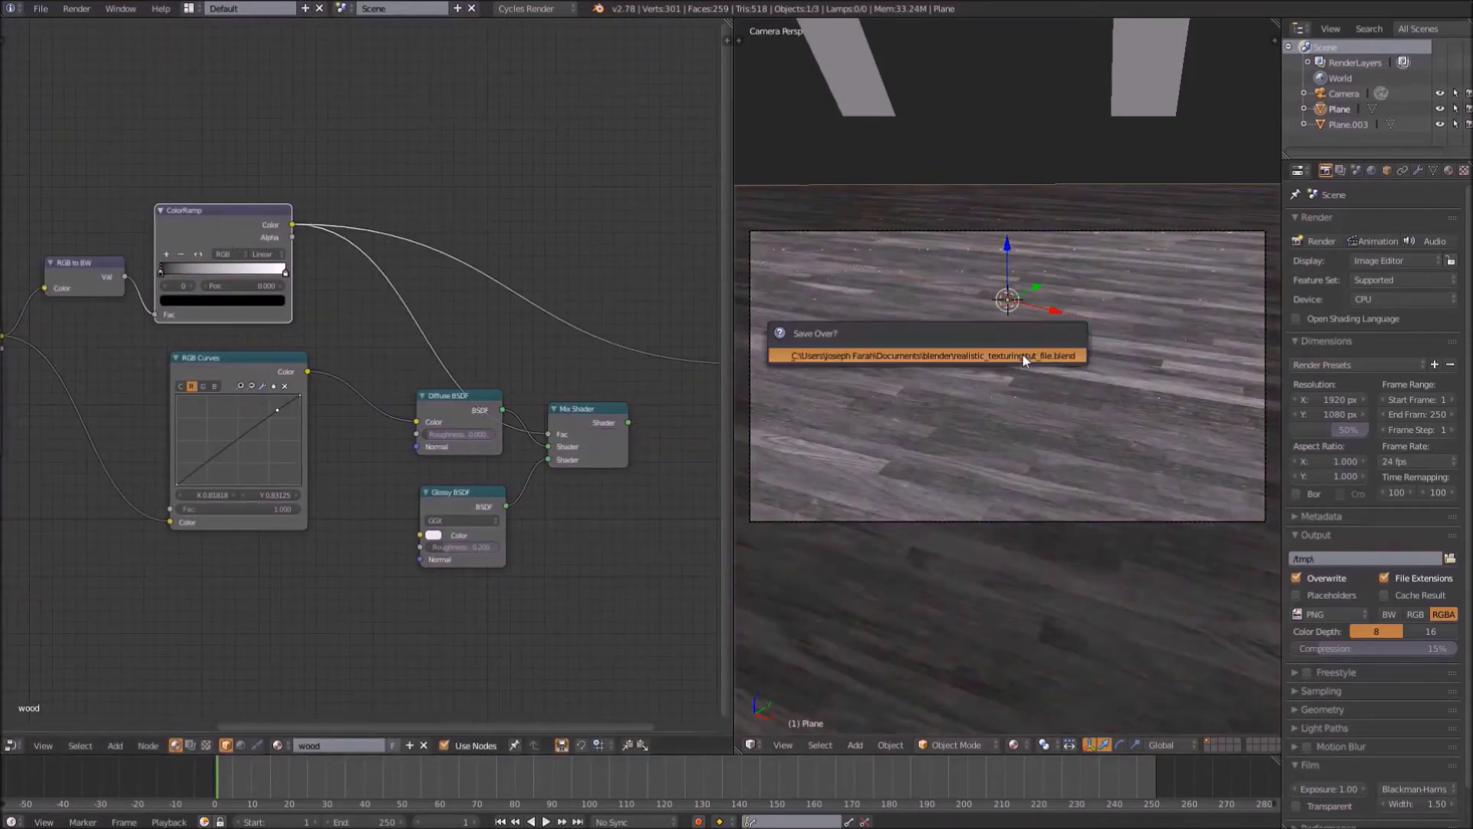
{"action": "left_click", "coordinate": [1022, 355]}
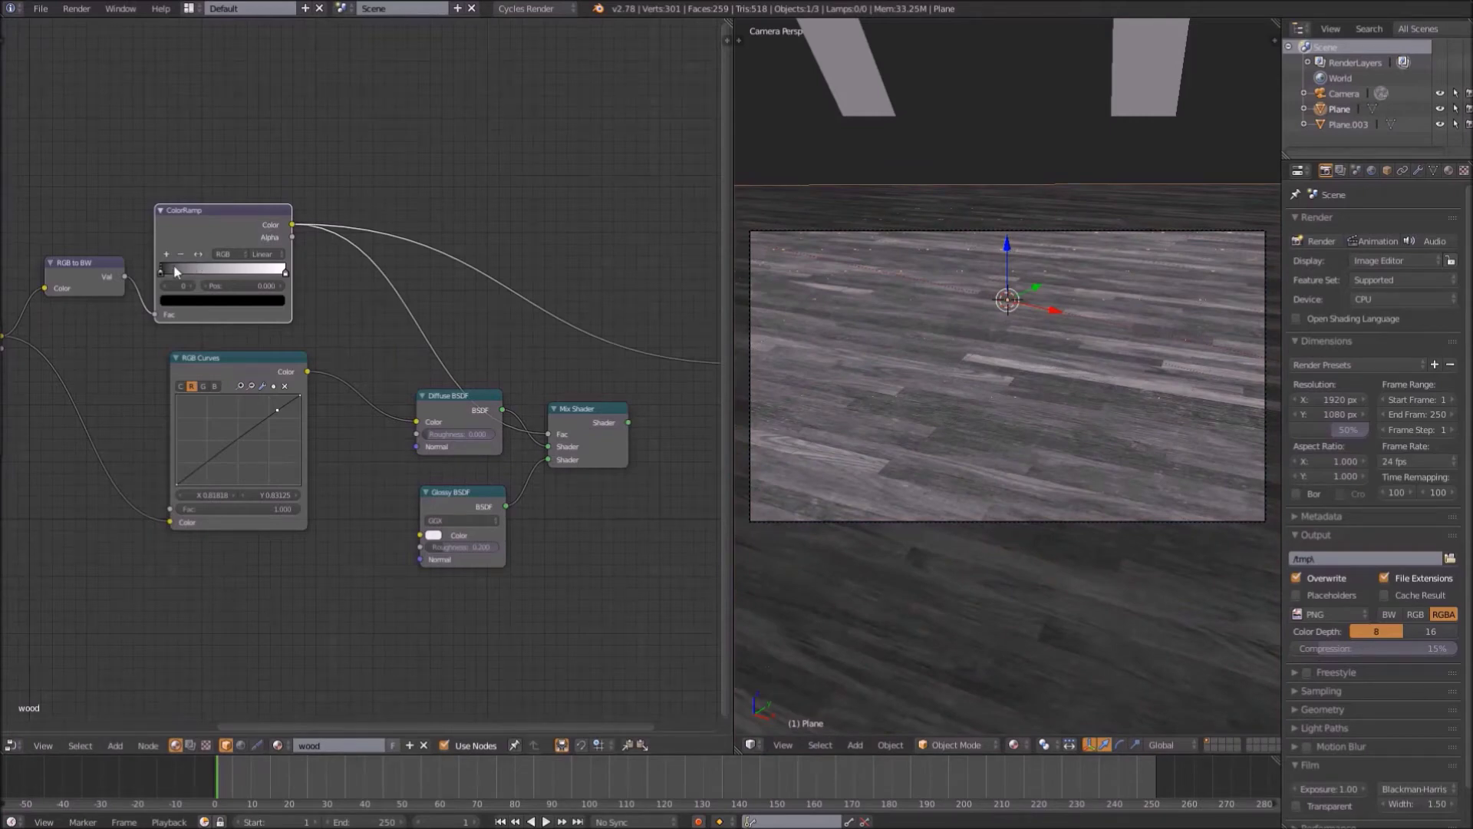
{"action": "mouse_move", "coordinate": [163, 270]}
{"action": "left_mouse_down"}
{"action": "mouse_move", "coordinate": [212, 276]}
{"action": "mouse_move", "coordinate": [155, 281]}
{"action": "left_mouse_up"}
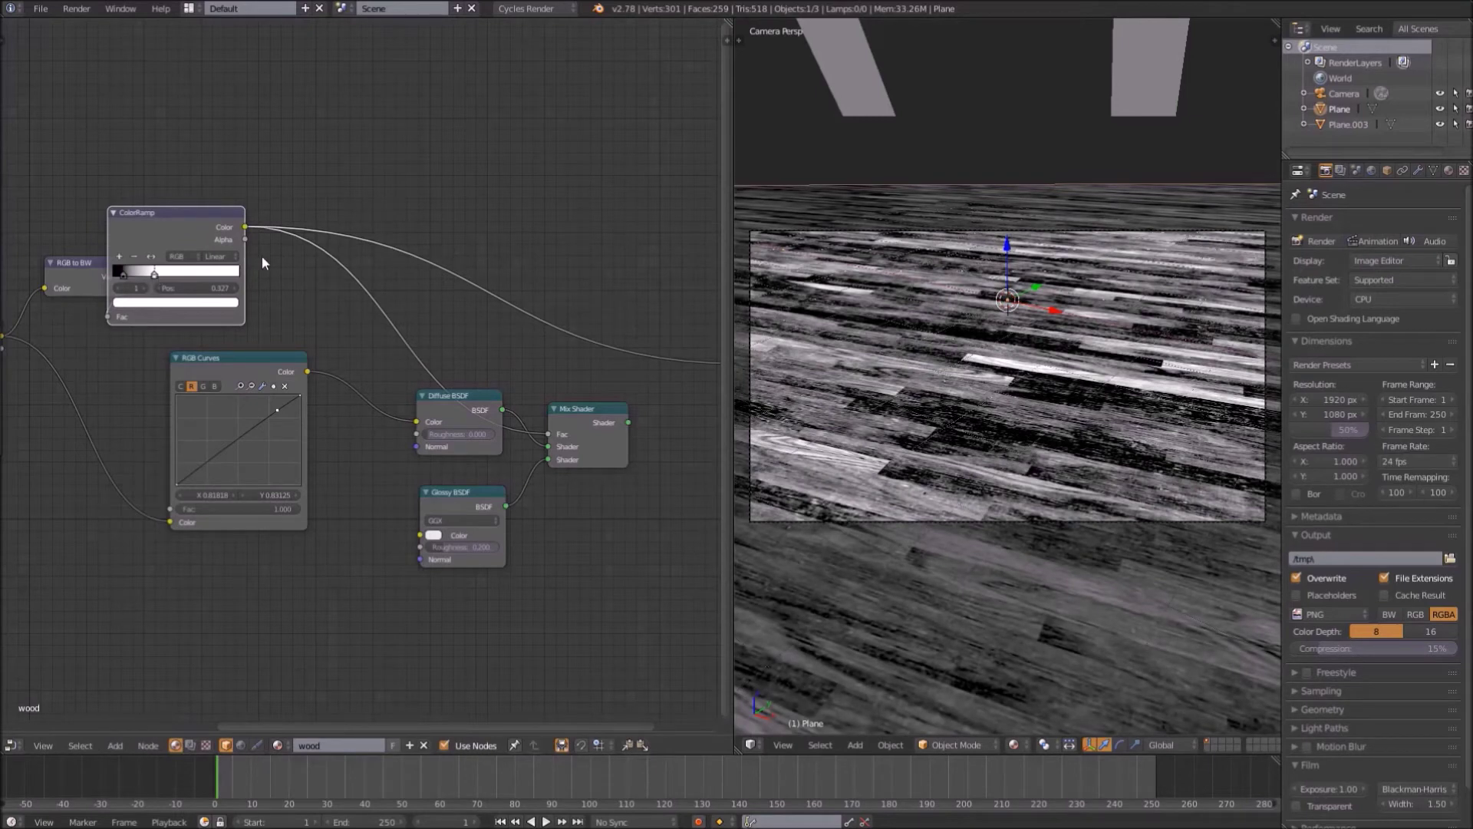
{"action": "scroll", "coordinate": [368, 322], "scroll_direction": "down", "scroll_amount": 1}
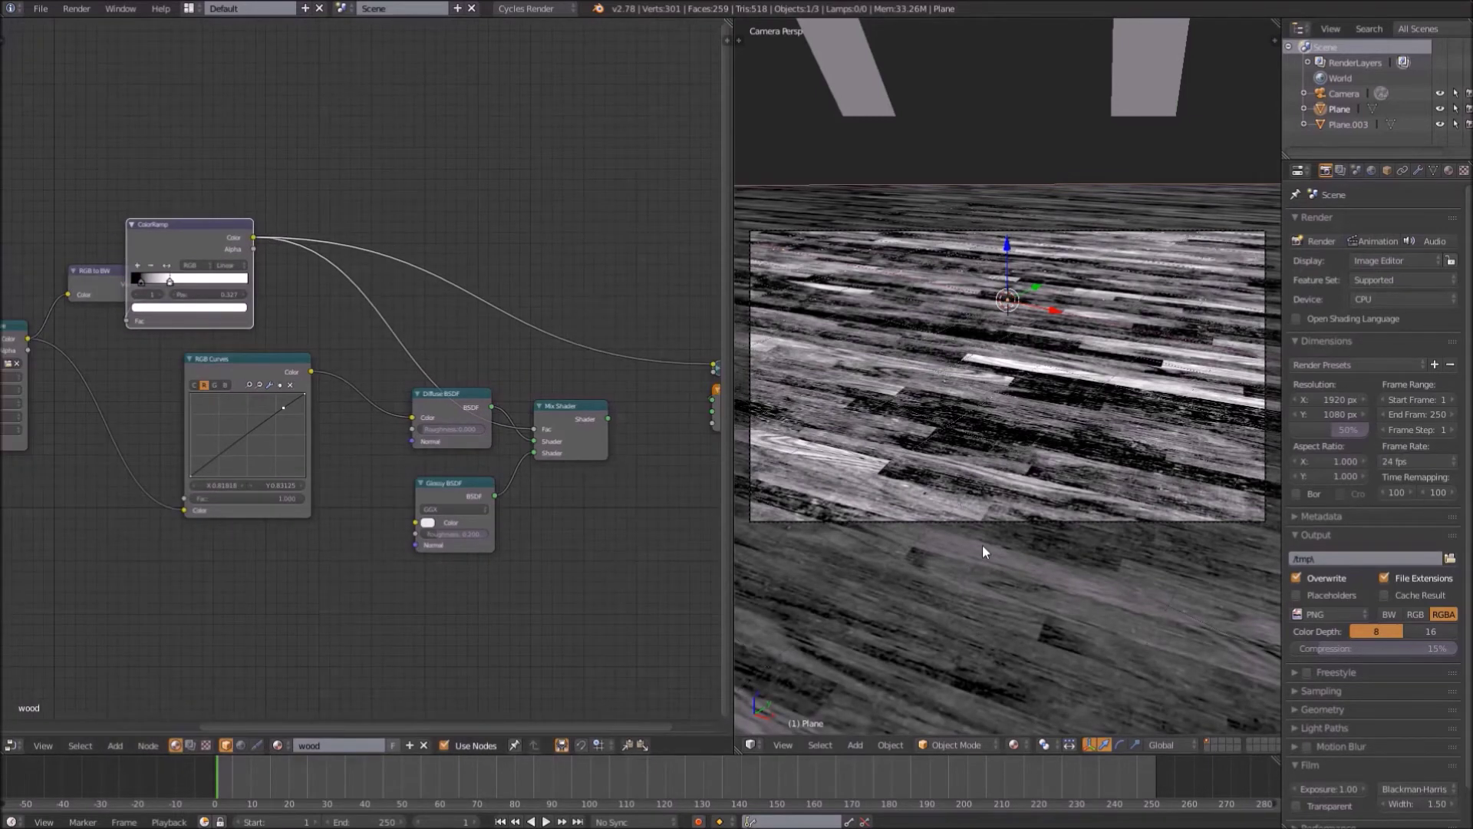
Route the Mix Shader back to the Material Output and check the floor in the rendered view
{"action": "key", "text": "shift+z"}
{"action": "left_click", "coordinate": [587, 440], "text": "ctrl+shift"}
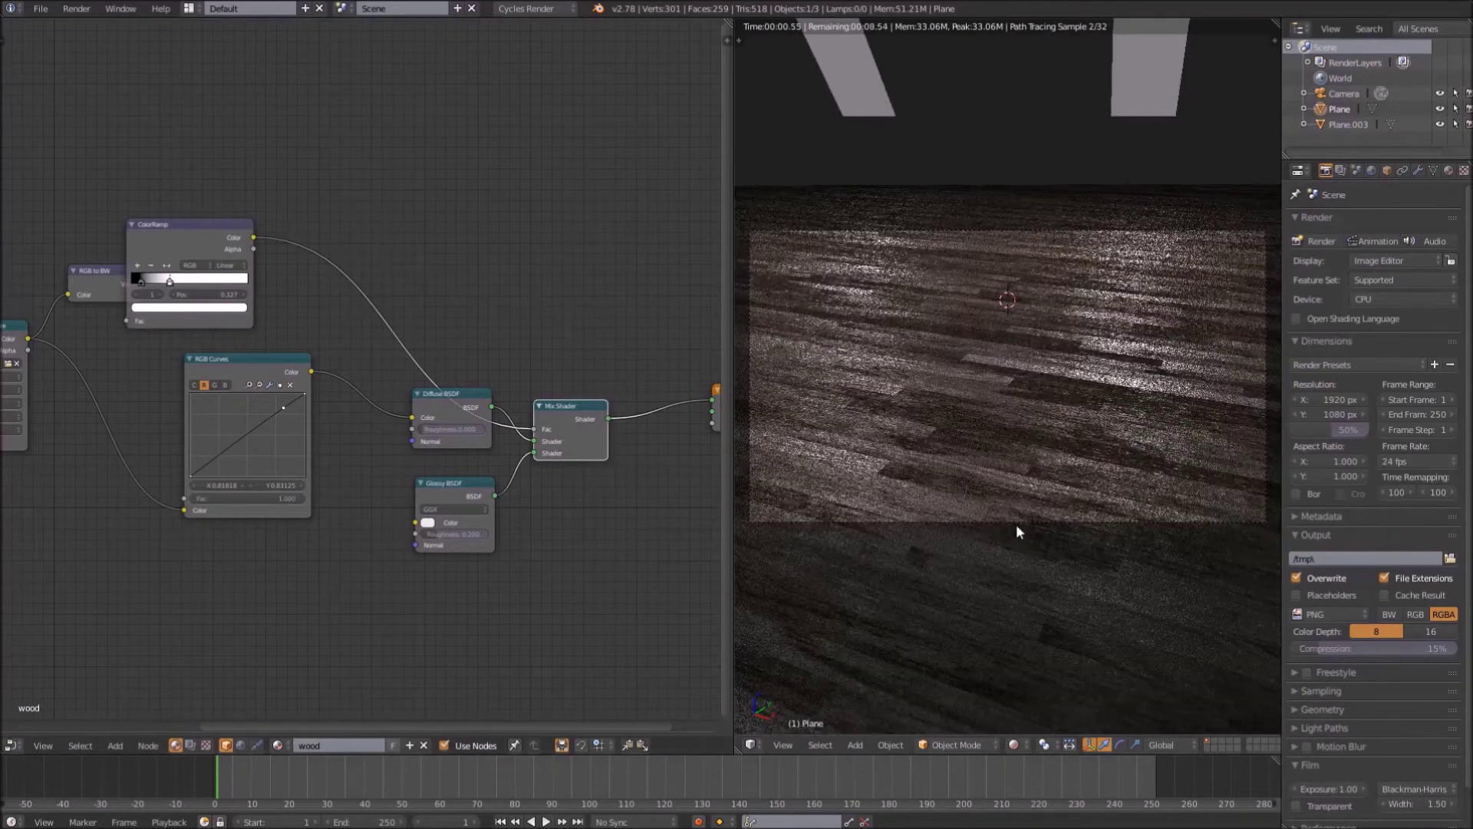
{"action": "key", "text": "shift+z"}
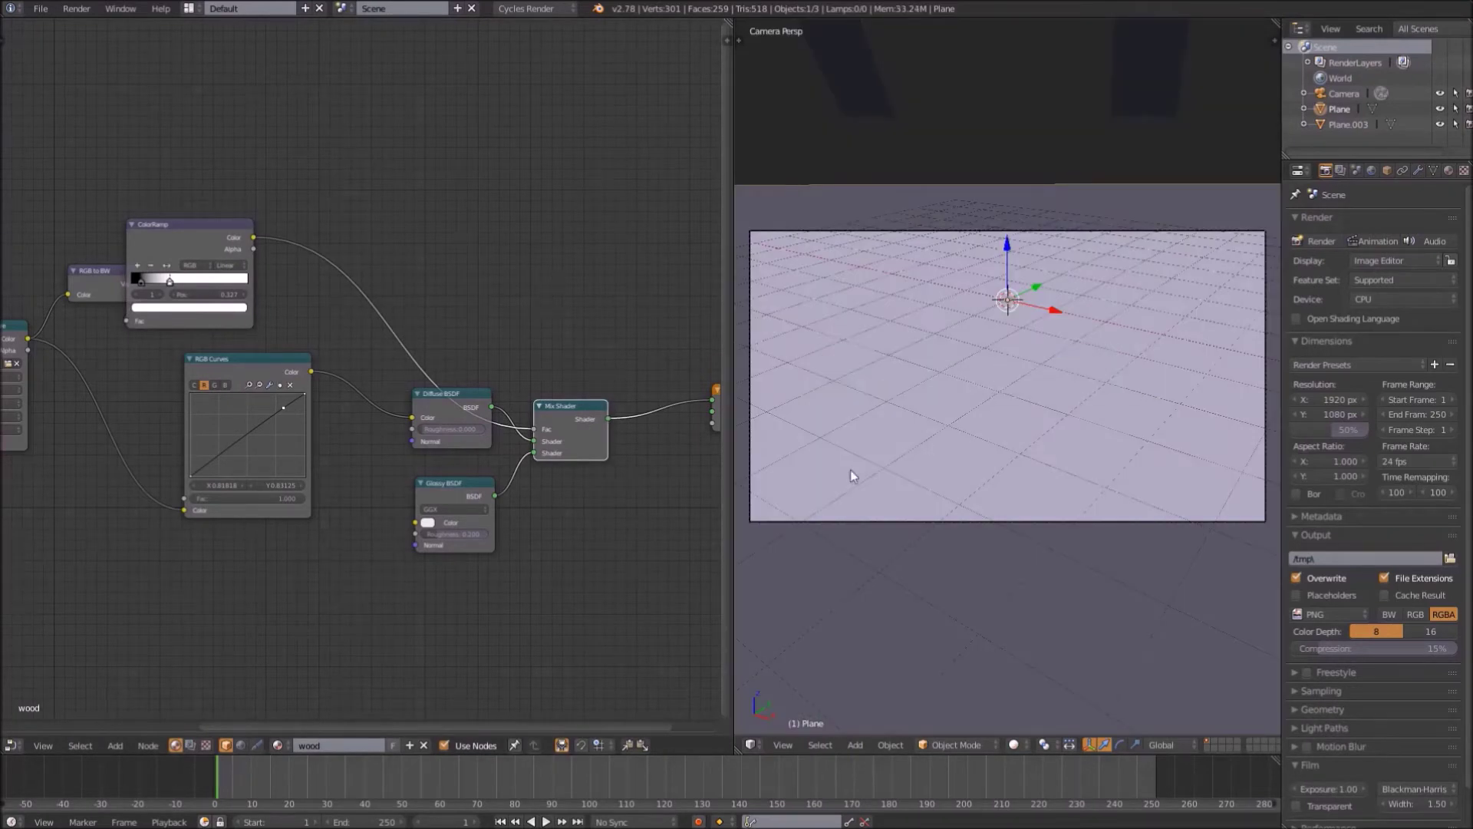
Insert a duplicate Mix Shader before the Material Output, connect the Diffuse BSDF to its second shader input, and check the render
{"action": "middle_click_drag", "start_coordinate": [401, 459], "coordinate": [208, 441]}
{"action": "key", "text": "shift+d"}
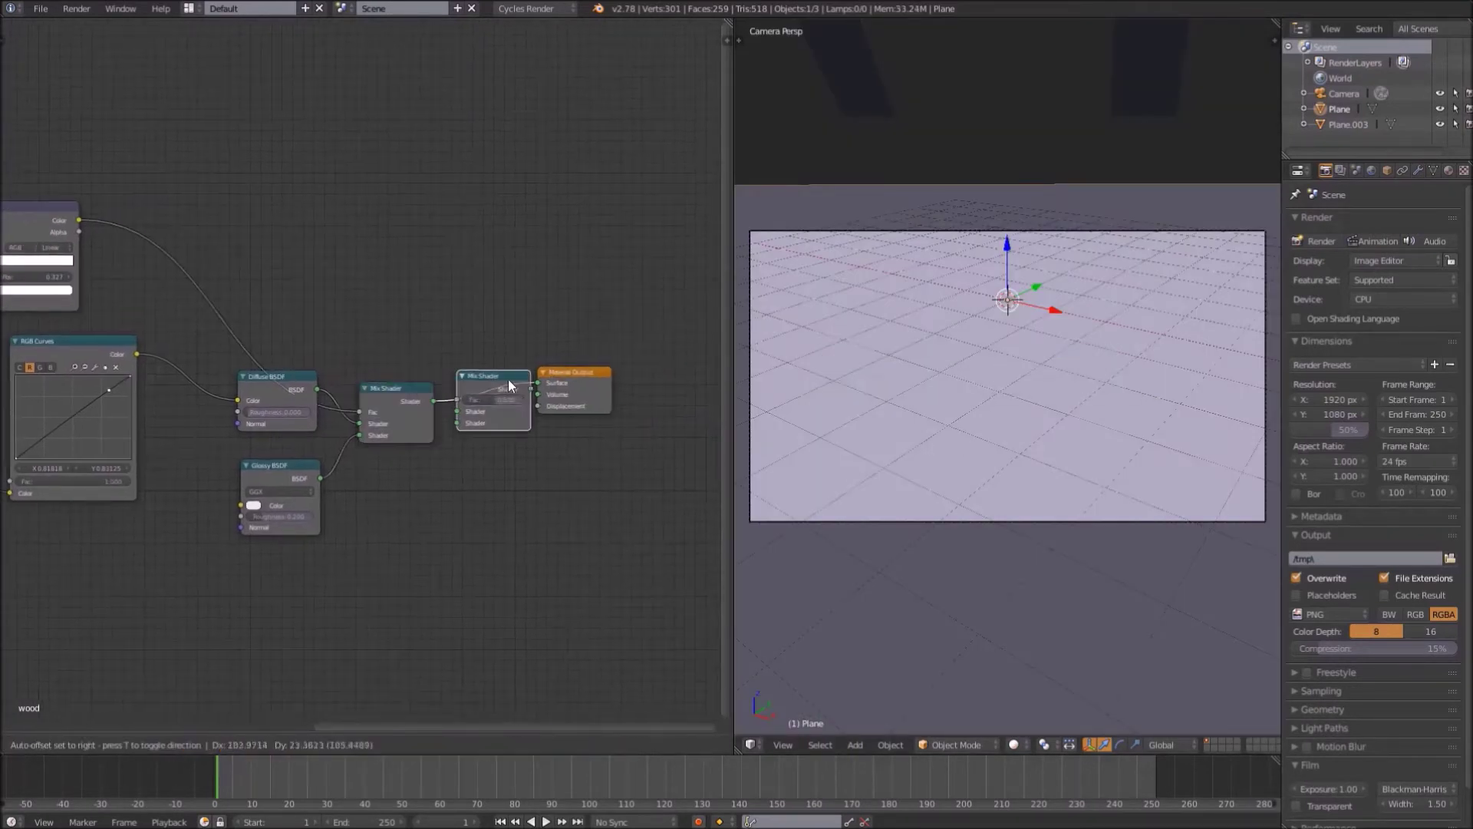
{"action": "left_click", "coordinate": [513, 379]}
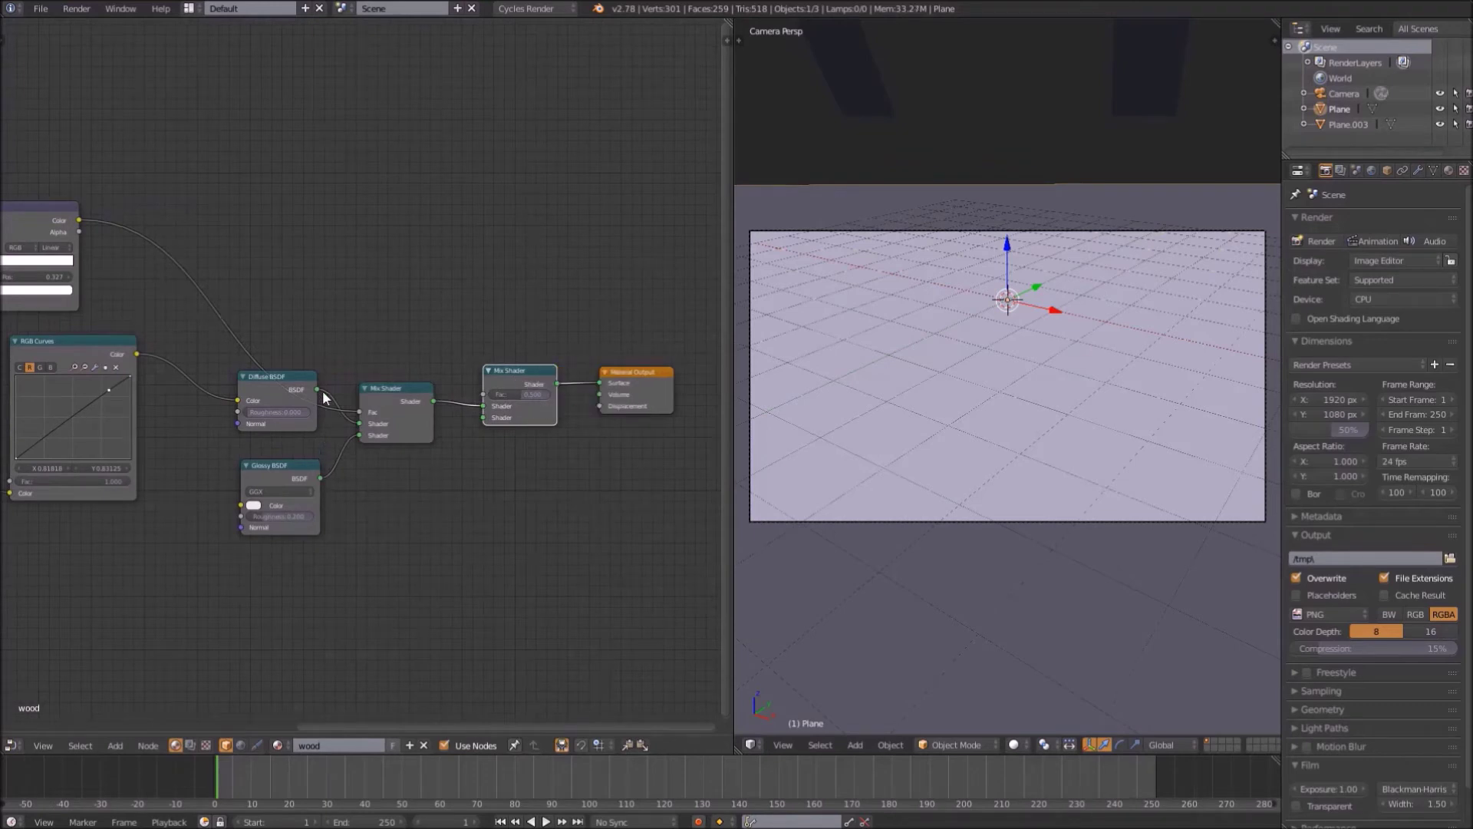
{"action": "left_click_drag", "start_coordinate": [324, 392], "coordinate": [482, 421]}
{"action": "key", "text": "shift+z"}
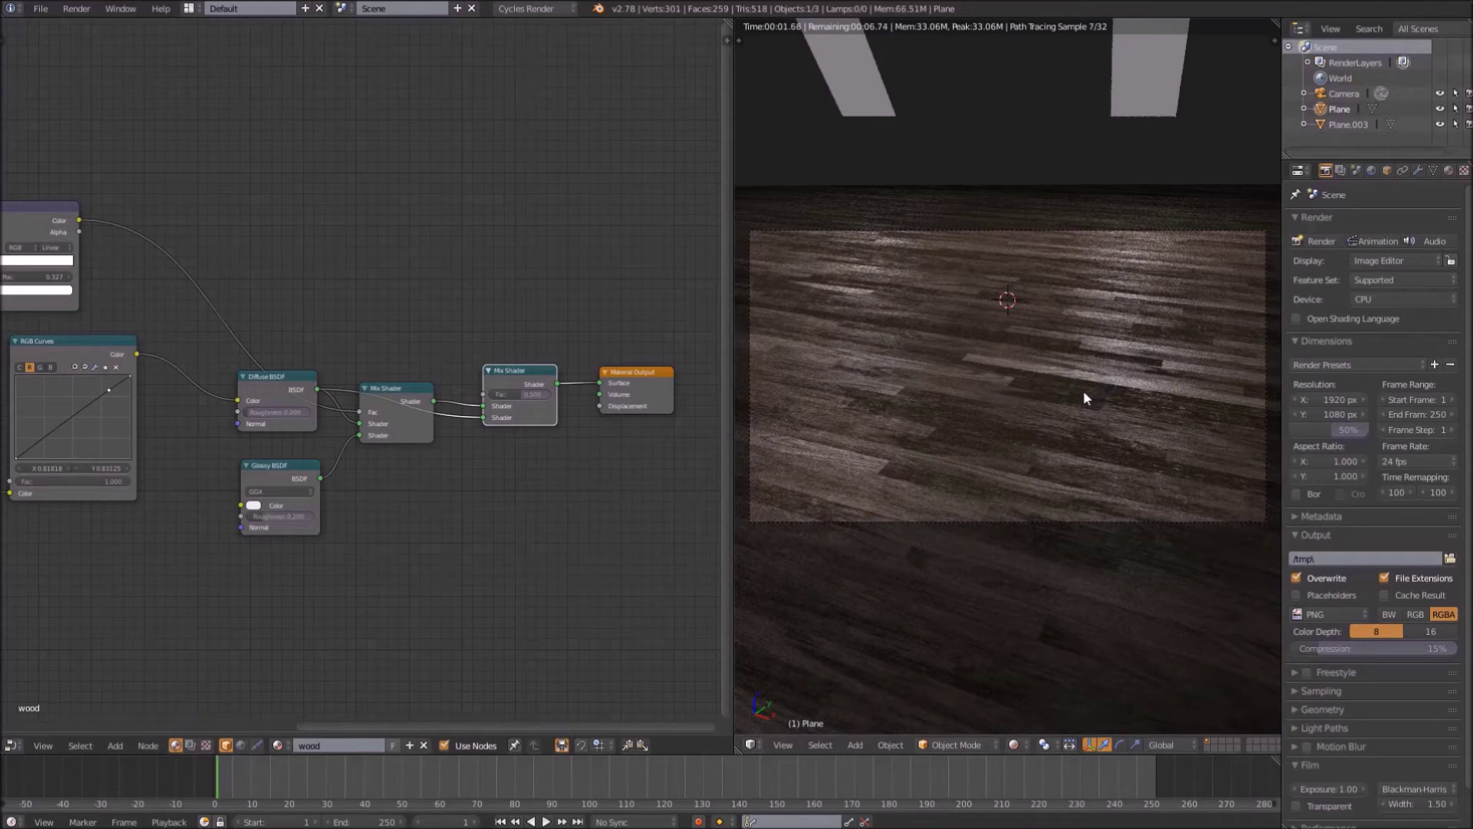
{"action": "key", "text": "shift+z"}
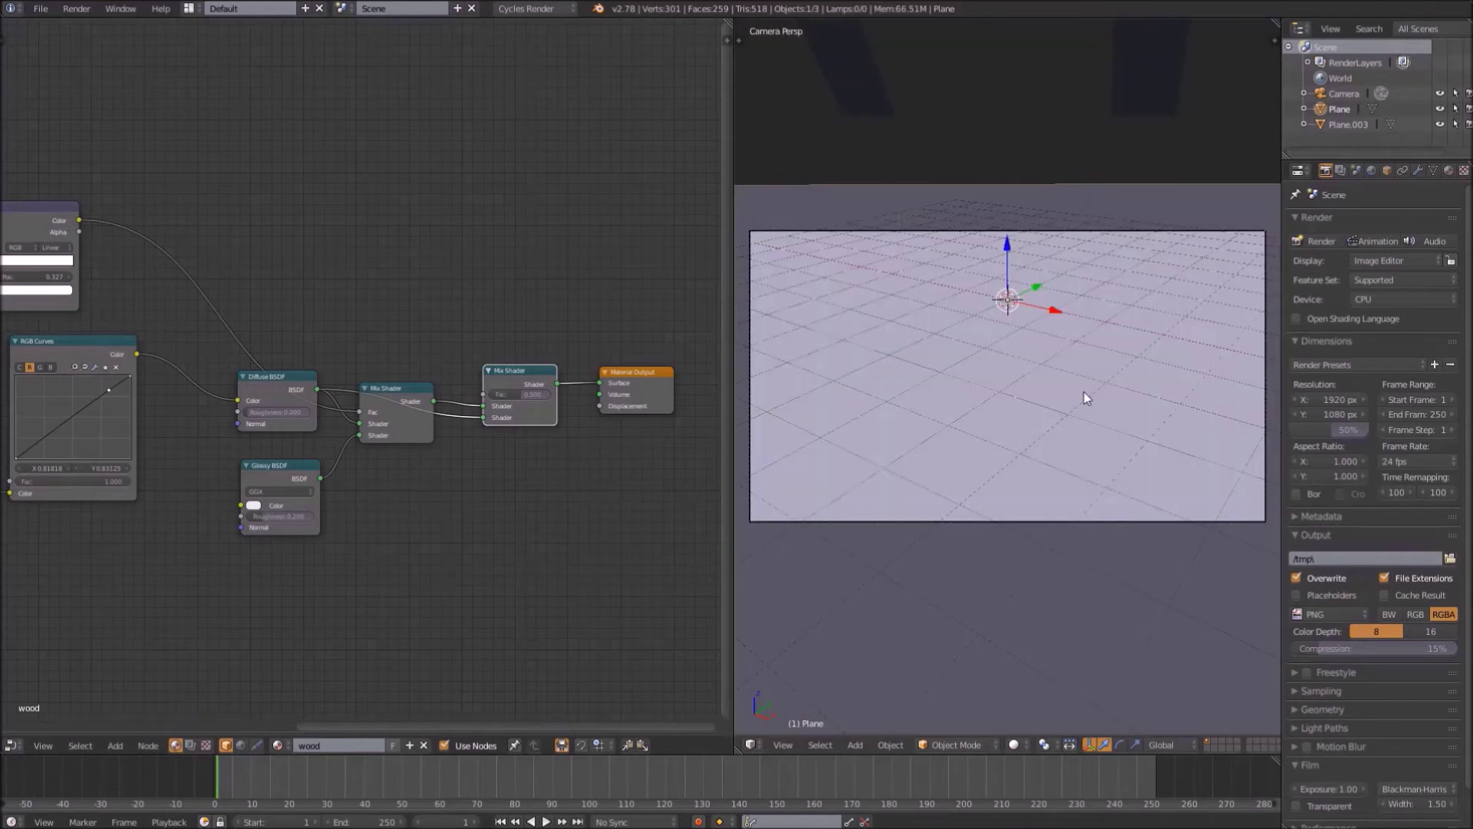
Duplicate the ColorRamp below the RGB Curves node and feed it the RGB to BW value
{"action": "middle_click_drag", "start_coordinate": [289, 434], "coordinate": [516, 399]}
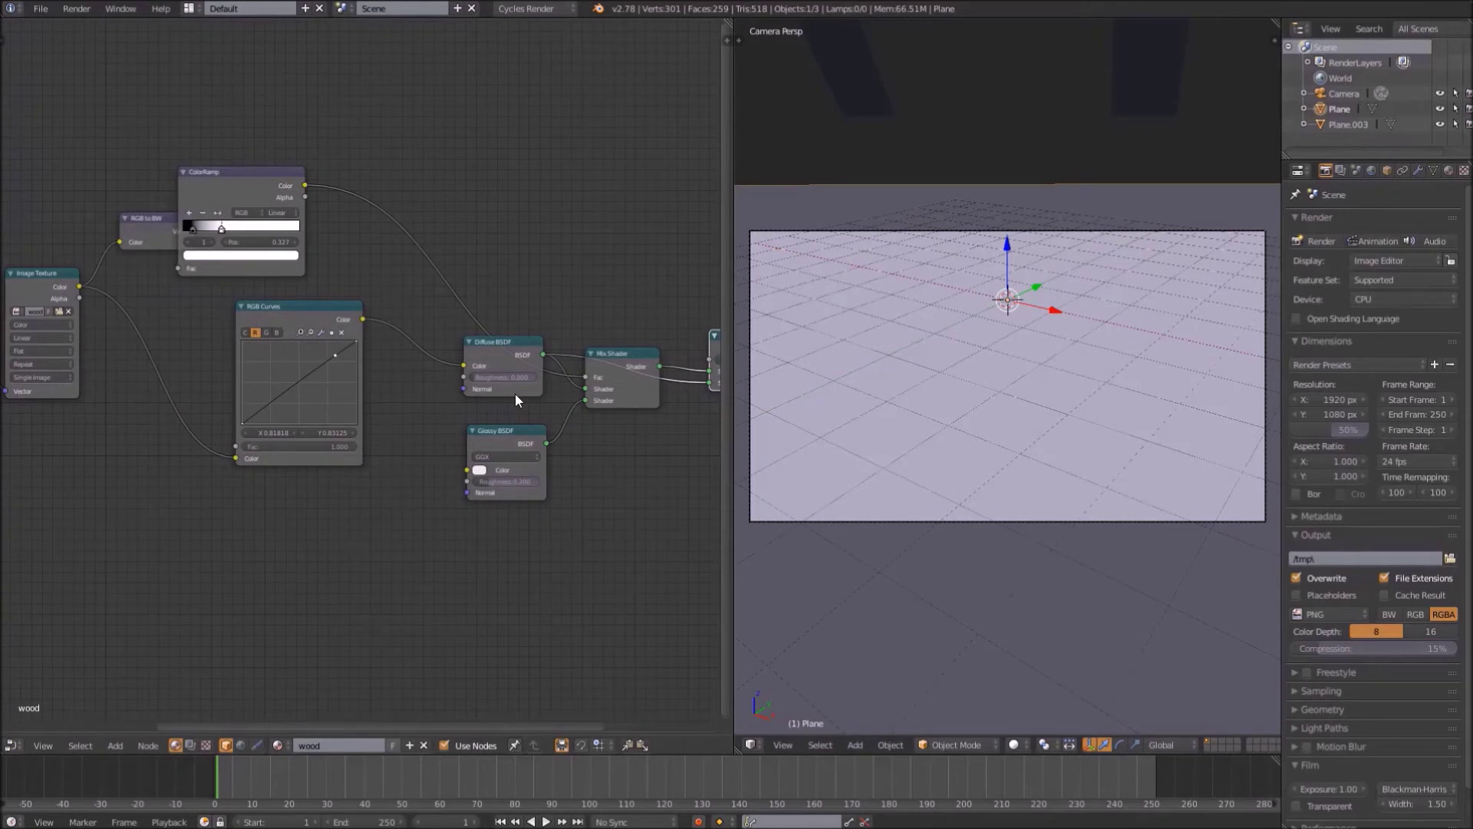
{"action": "left_click_drag", "start_coordinate": [234, 187], "coordinate": [270, 187]}
{"action": "key", "text": "shift+d"}
{"action": "left_click", "coordinate": [298, 509]}
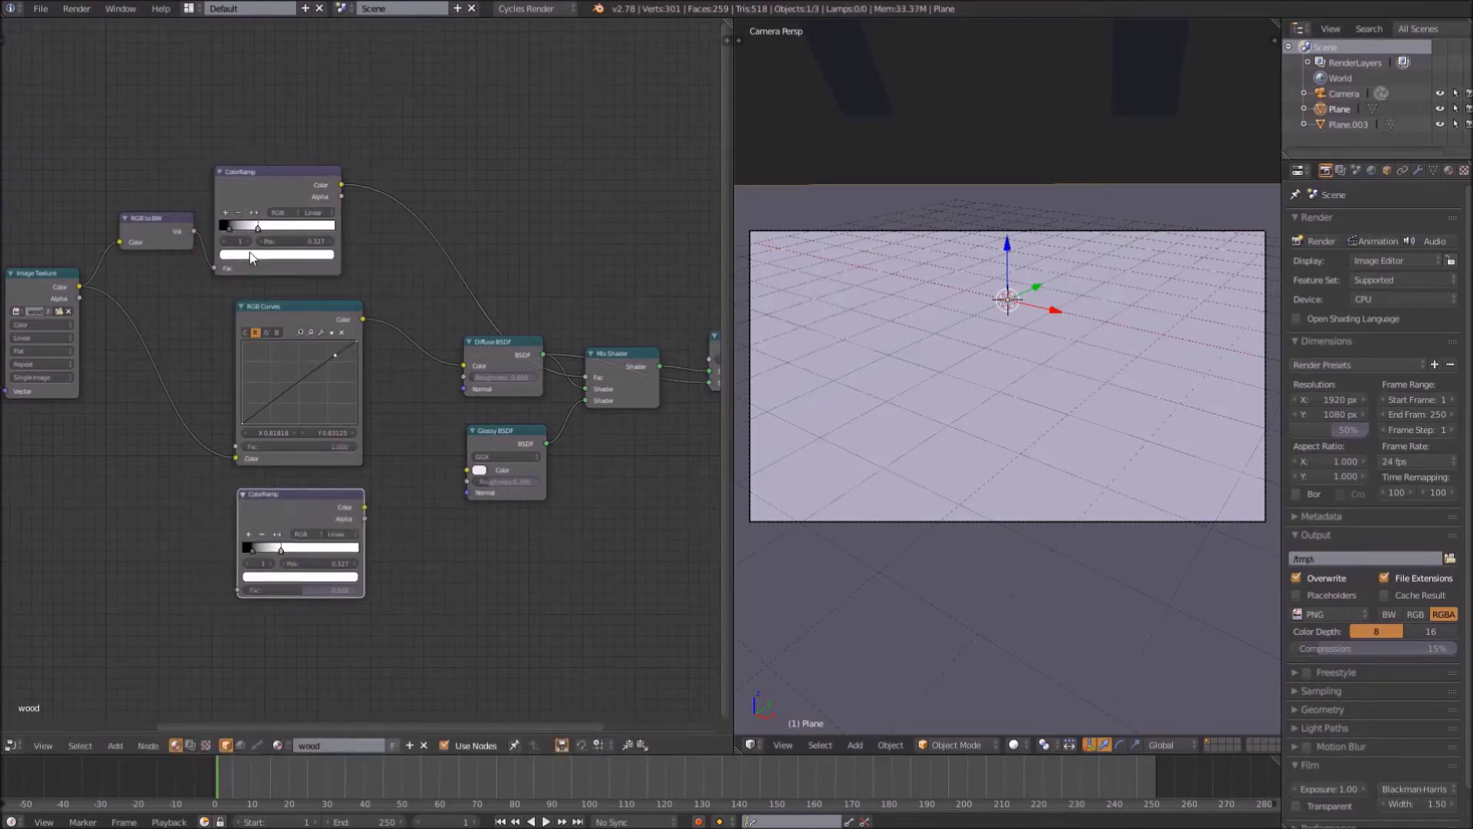
{"action": "left_click_drag", "start_coordinate": [194, 232], "coordinate": [226, 418]}
{"action": "left_click_drag", "start_coordinate": [244, 601], "coordinate": [241, 595]}
{"action": "left_click_drag", "start_coordinate": [287, 502], "coordinate": [266, 507]}
Add a Bump node with the lower ColorRamp as height and connect its normal output to the Diffuse and Glossy shaders
{"action": "key", "text": "shift+a"}
{"action": "left_click", "coordinate": [266, 506]}
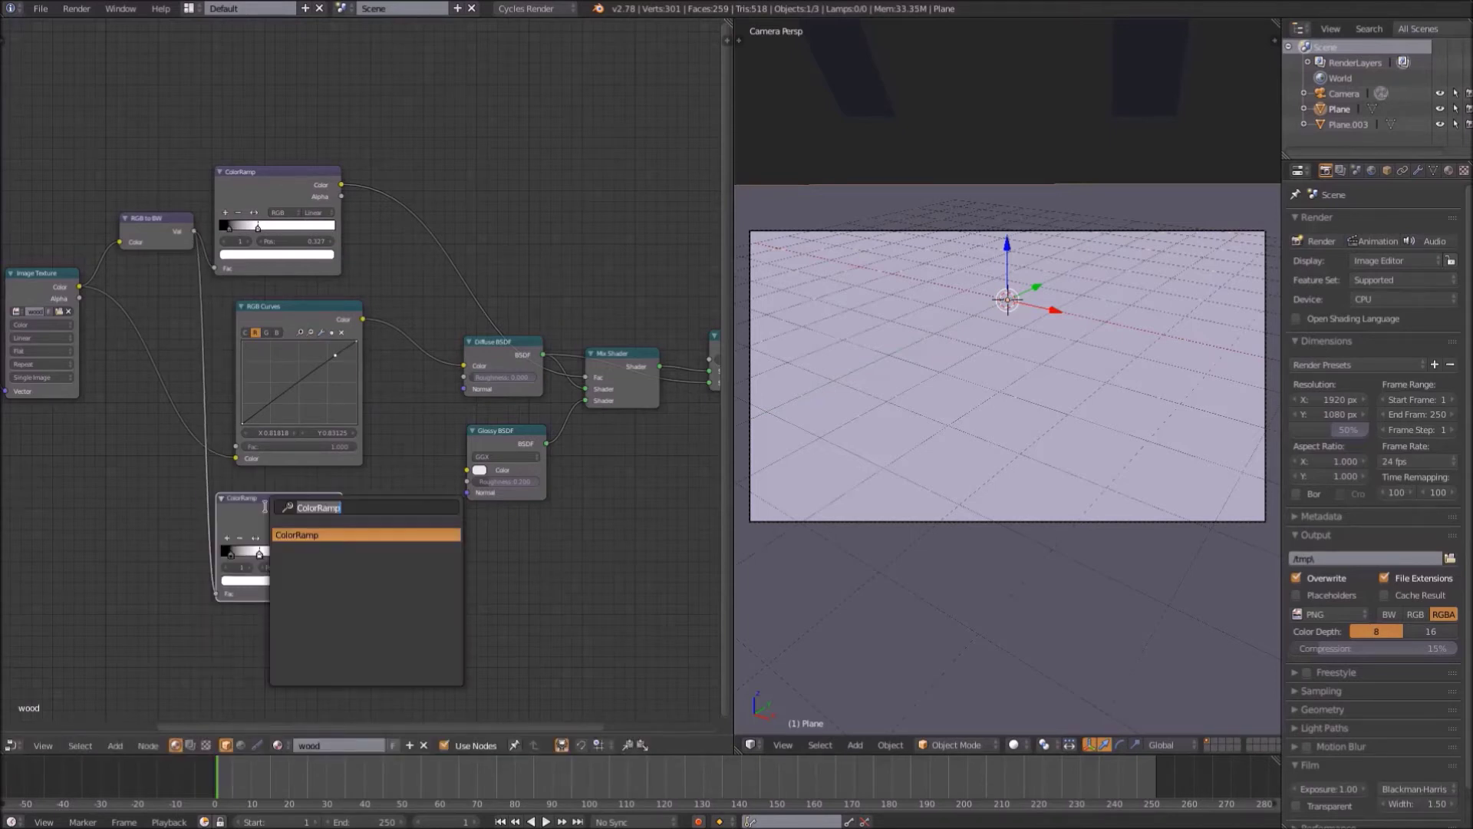
{"action": "key", "text": "Return"}
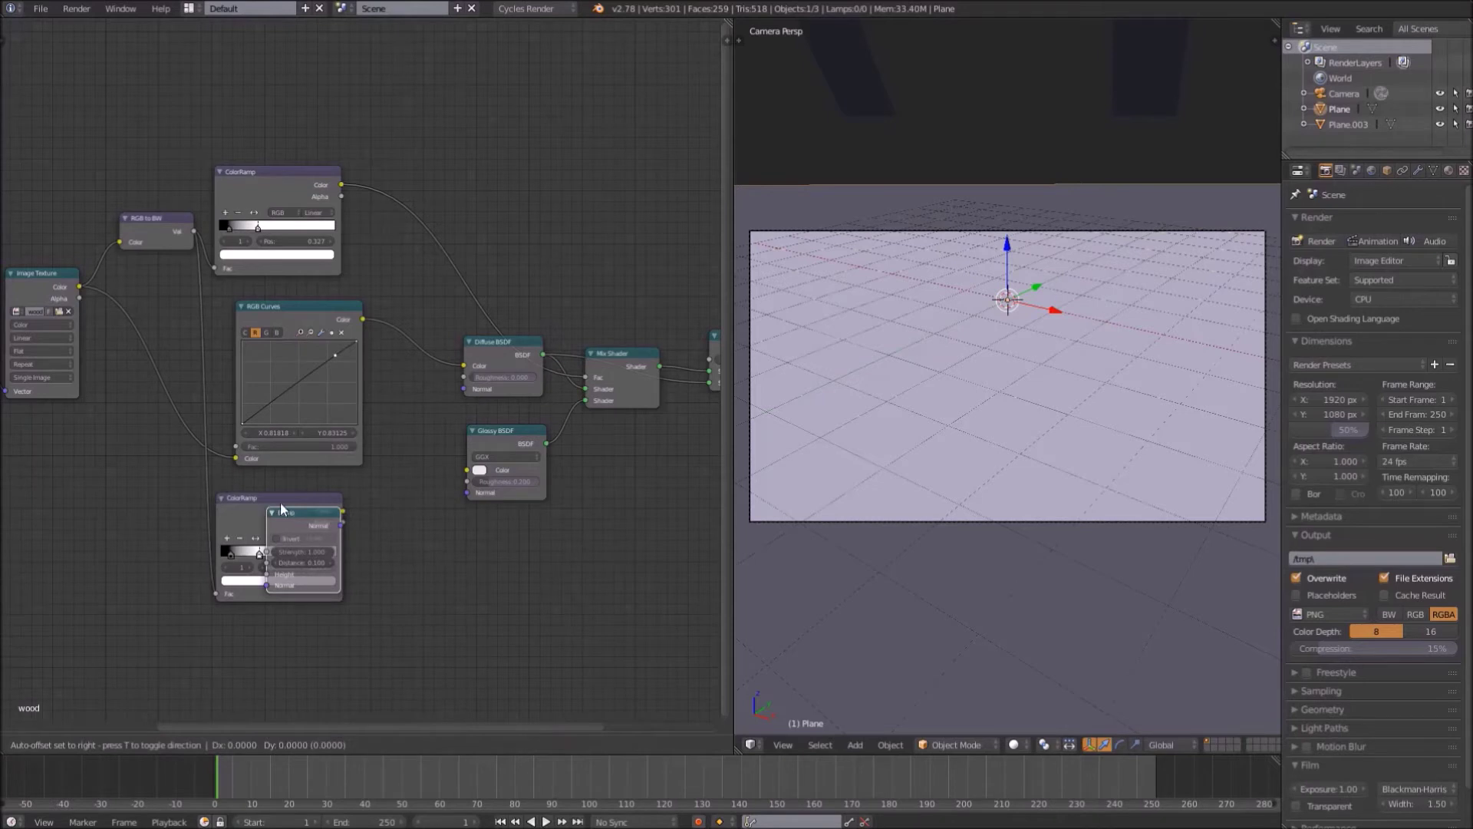
{"action": "left_click", "coordinate": [364, 486]}
{"action": "left_click_drag", "start_coordinate": [343, 511], "coordinate": [365, 555]}
{"action": "mouse_move", "coordinate": [439, 506]}
{"action": "left_mouse_down"}
{"action": "mouse_move", "coordinate": [465, 492]}
{"action": "mouse_move", "coordinate": [471, 388]}
{"action": "left_mouse_up"}
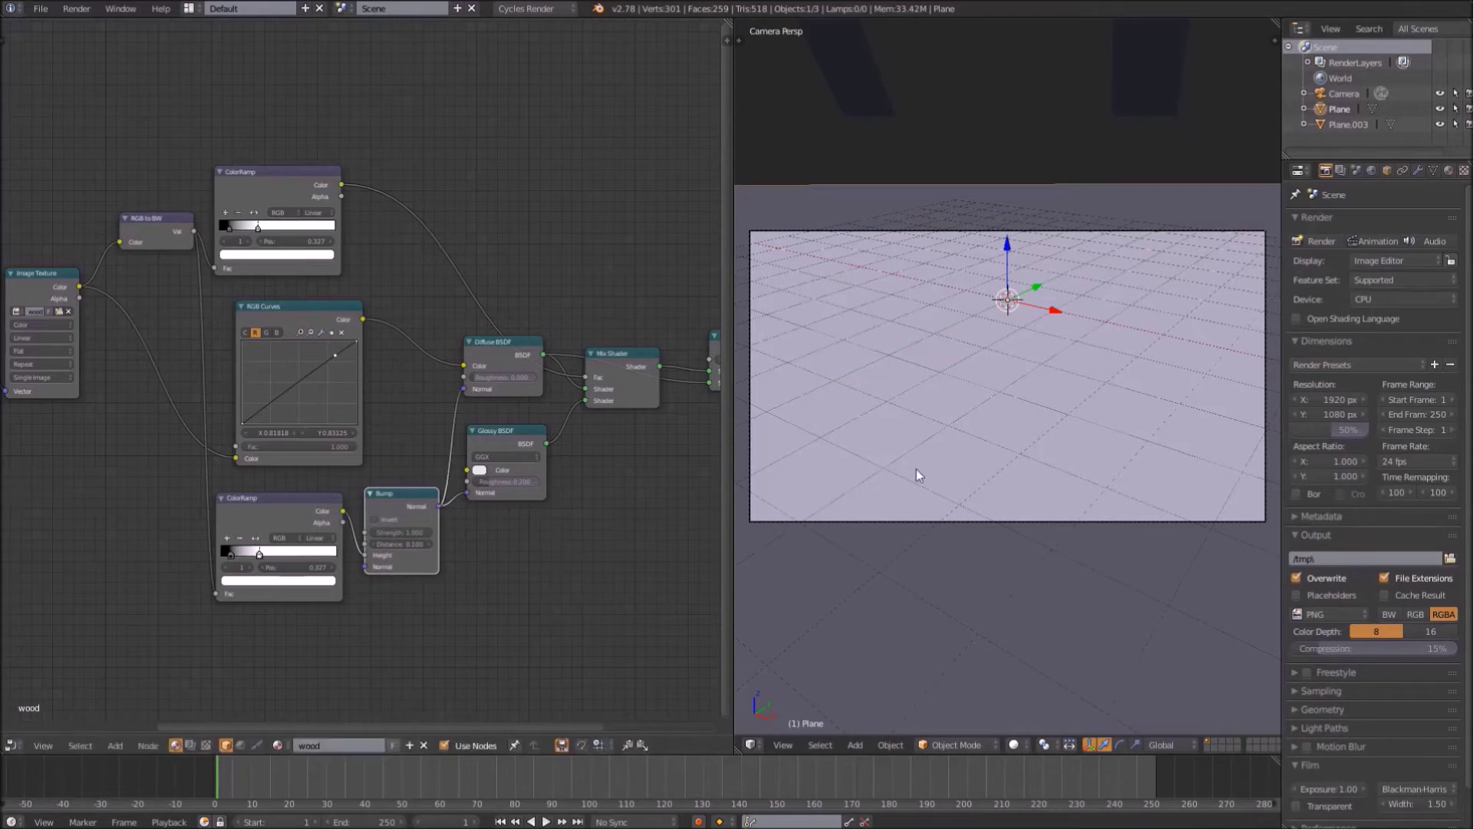
Inspect the bumped wood floor up close in the rendered view and save the file
{"action": "key", "text": "shift+z"}
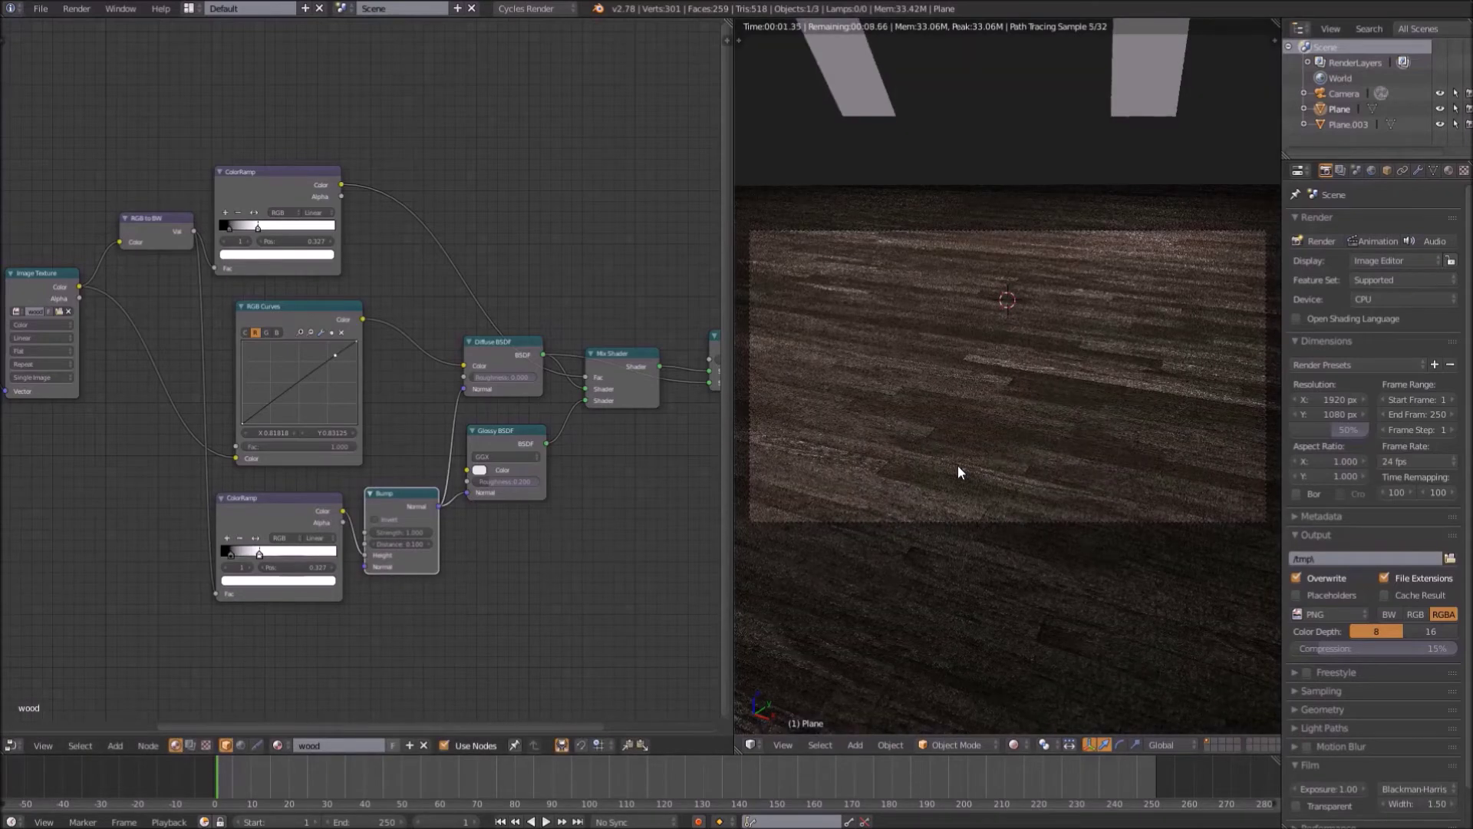
{"action": "scroll", "coordinate": [955, 465], "scroll_direction": "up", "scroll_amount": 3}
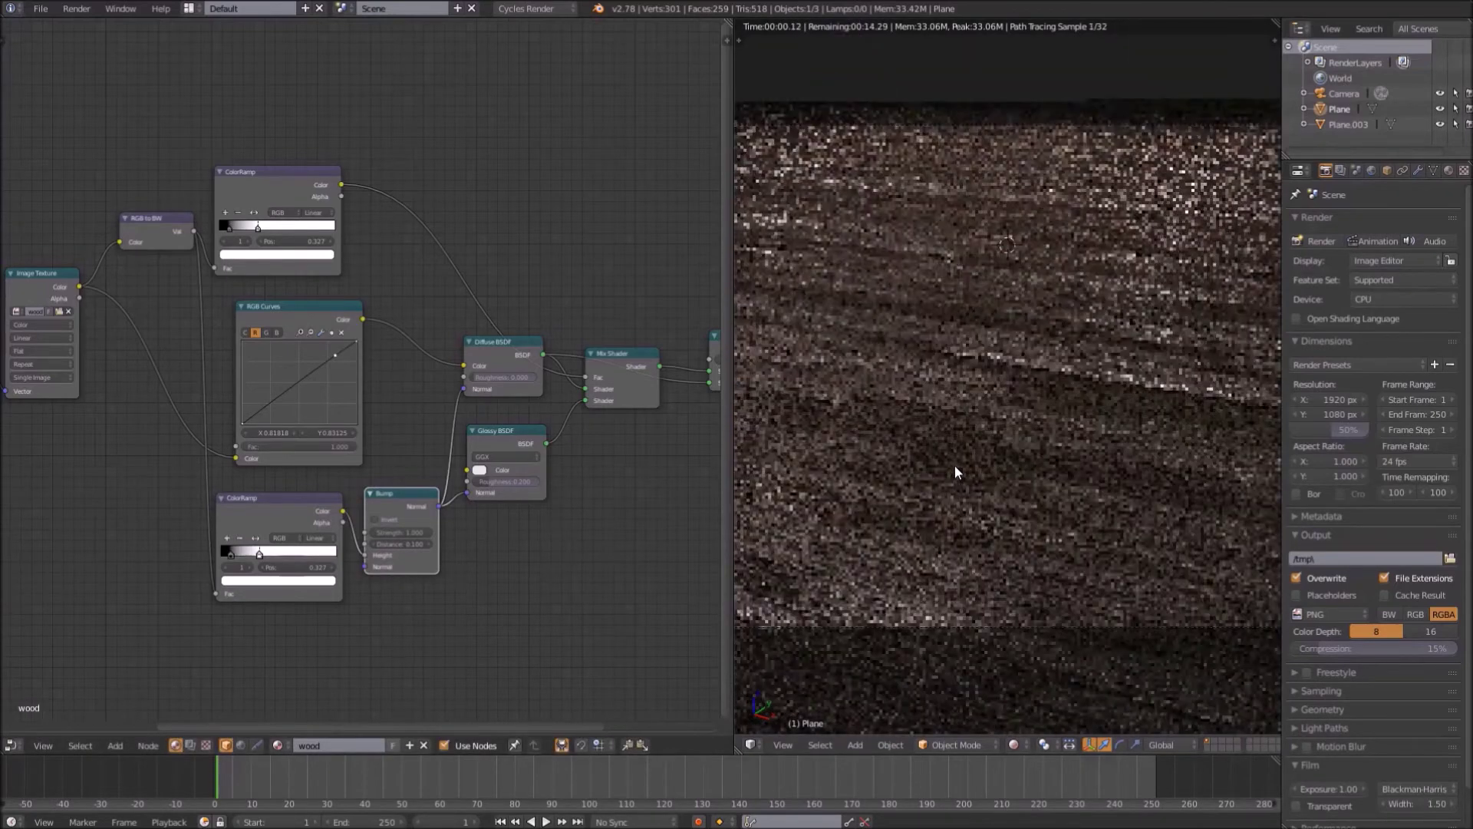
{"action": "key", "text": "ctrl+s"}
{"action": "left_click", "coordinate": [954, 465]}
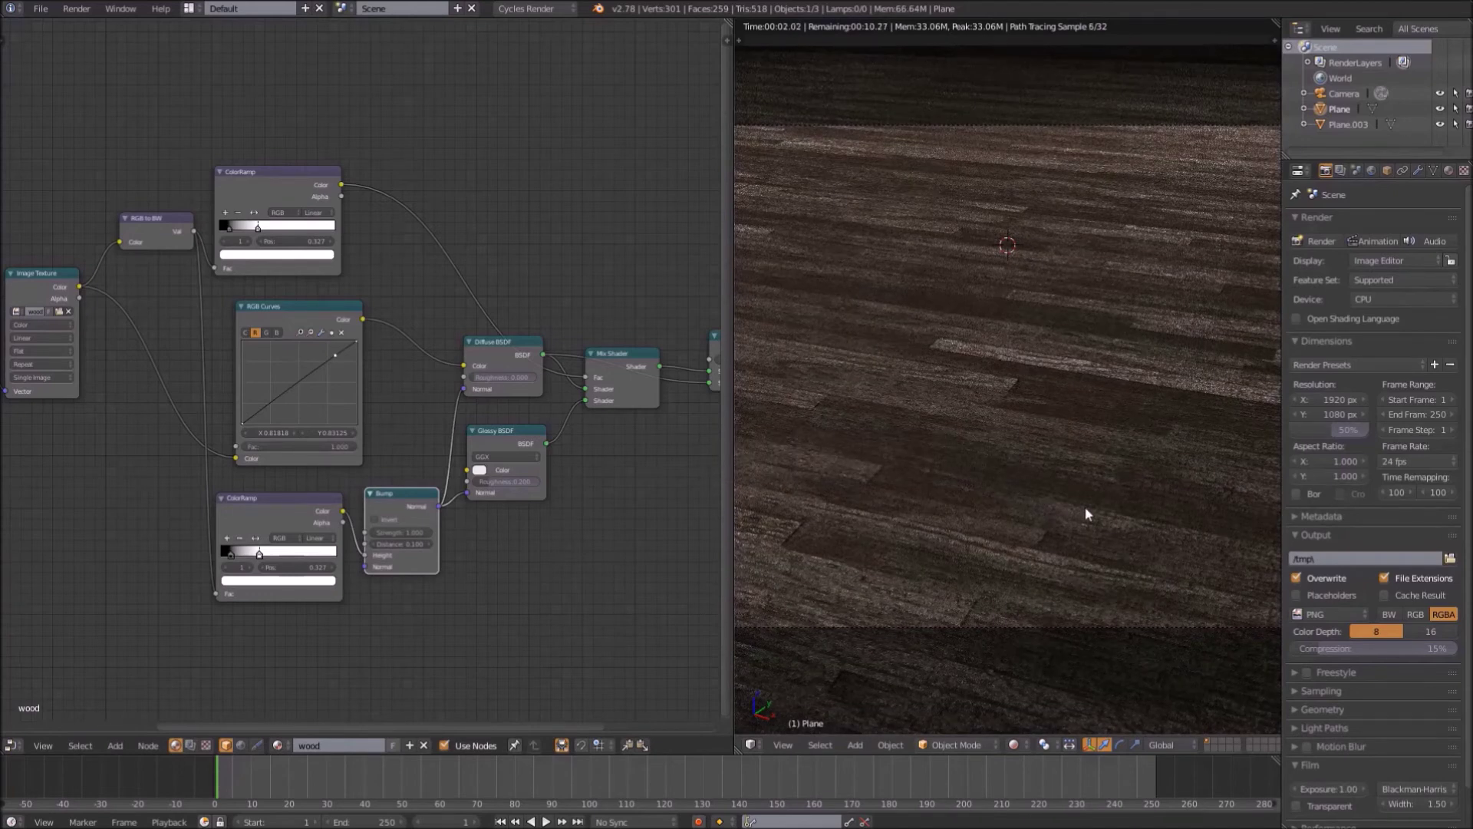
{"action": "scroll", "coordinate": [1006, 474], "scroll_direction": "down", "scroll_amount": 2}
{"action": "key", "text": "ctrl+s"}
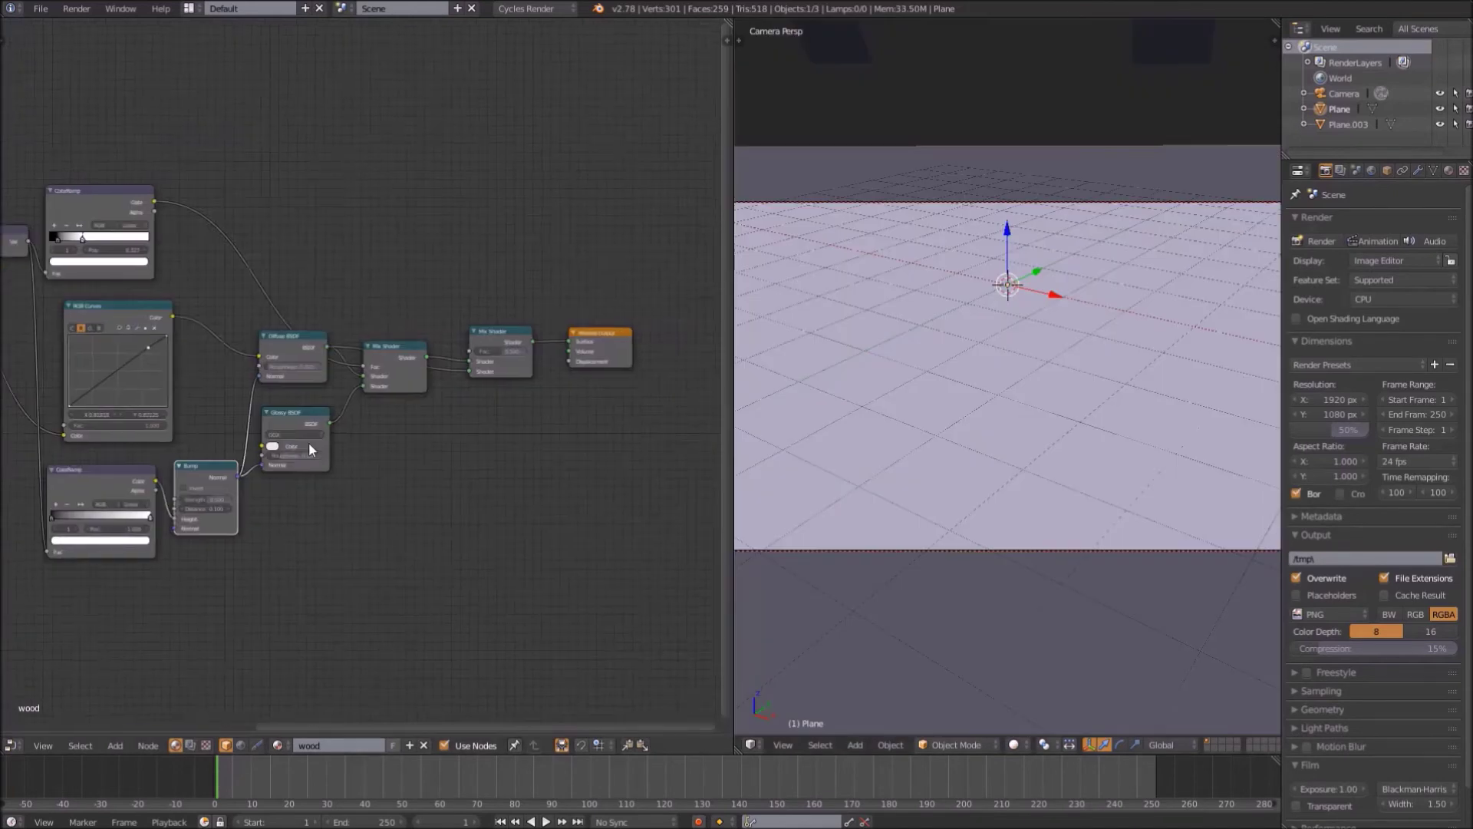
Move the Material Output away and insert another duplicate Mix Shader in front of it
{"action": "mouse_move", "coordinate": [633, 342]}
{"action": "left_mouse_down"}
{"action": "mouse_move", "coordinate": [602, 459]}
{"action": "mouse_move", "coordinate": [717, 465]}
{"action": "left_mouse_up"}
{"action": "scroll", "coordinate": [379, 404], "scroll_direction": "up", "scroll_amount": 4}
{"action": "scroll", "coordinate": [376, 384], "scroll_direction": "down", "scroll_amount": 2}
{"action": "scroll", "coordinate": [566, 463], "scroll_direction": "down", "scroll_amount": 4}
{"action": "left_click", "coordinate": [368, 323]}
{"action": "key", "text": "shift+d"}
{"action": "left_click", "coordinate": [569, 449]}
{"action": "scroll", "coordinate": [493, 490], "scroll_direction": "up", "scroll_amount": 1}
{"action": "middle_click_drag", "start_coordinate": [493, 489], "coordinate": [618, 295]}
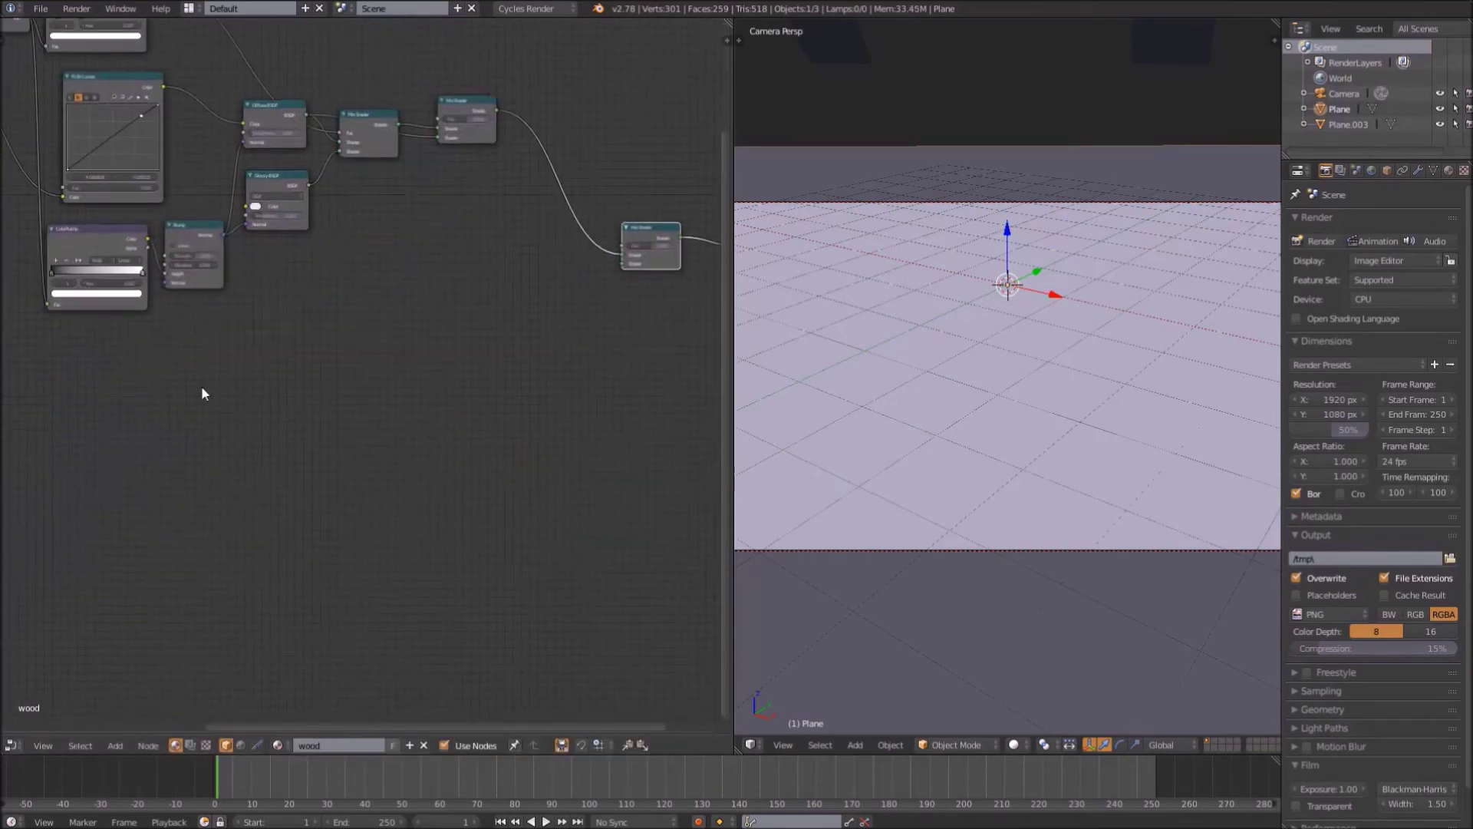
Duplicate the Image Texture node into the empty space below the wood node setup
{"action": "middle_click_drag", "start_coordinate": [201, 387], "coordinate": [504, 478]}
{"action": "scroll", "coordinate": [503, 477], "scroll_direction": "down", "scroll_amount": 1}
{"action": "left_click", "coordinate": [249, 206]}
{"action": "key", "text": "shift+d"}
{"action": "left_click", "coordinate": [251, 525]}
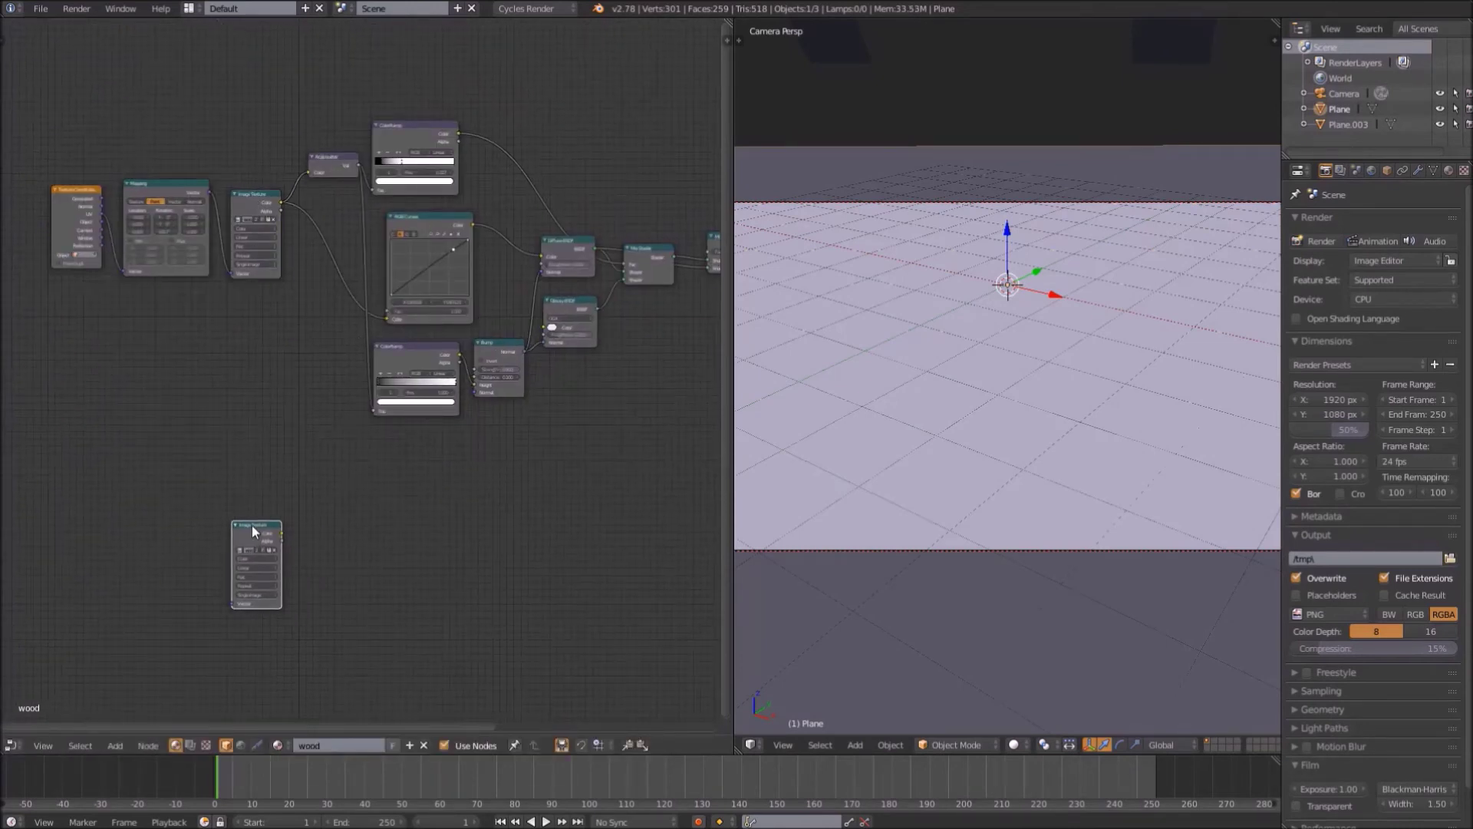
Save the file and attach Mapping and Texture Coordinate nodes to the duplicated Image Texture
{"action": "middle_click_drag", "start_coordinate": [176, 594], "coordinate": [287, 410]}
{"action": "scroll", "coordinate": [289, 415], "scroll_direction": "up", "scroll_amount": 4}
{"action": "key", "text": "ctrl+s"}
{"action": "left_click", "coordinate": [289, 415]}
{"action": "key", "text": "ctrl+t"}
{"action": "scroll", "coordinate": [469, 414], "scroll_direction": "down", "scroll_amount": 3}
Add a Diffuse BSDF beside the duplicated Image Texture and connect the texture's color to it
{"action": "key", "text": "shift+a"}
{"action": "left_click", "coordinate": [502, 403]}
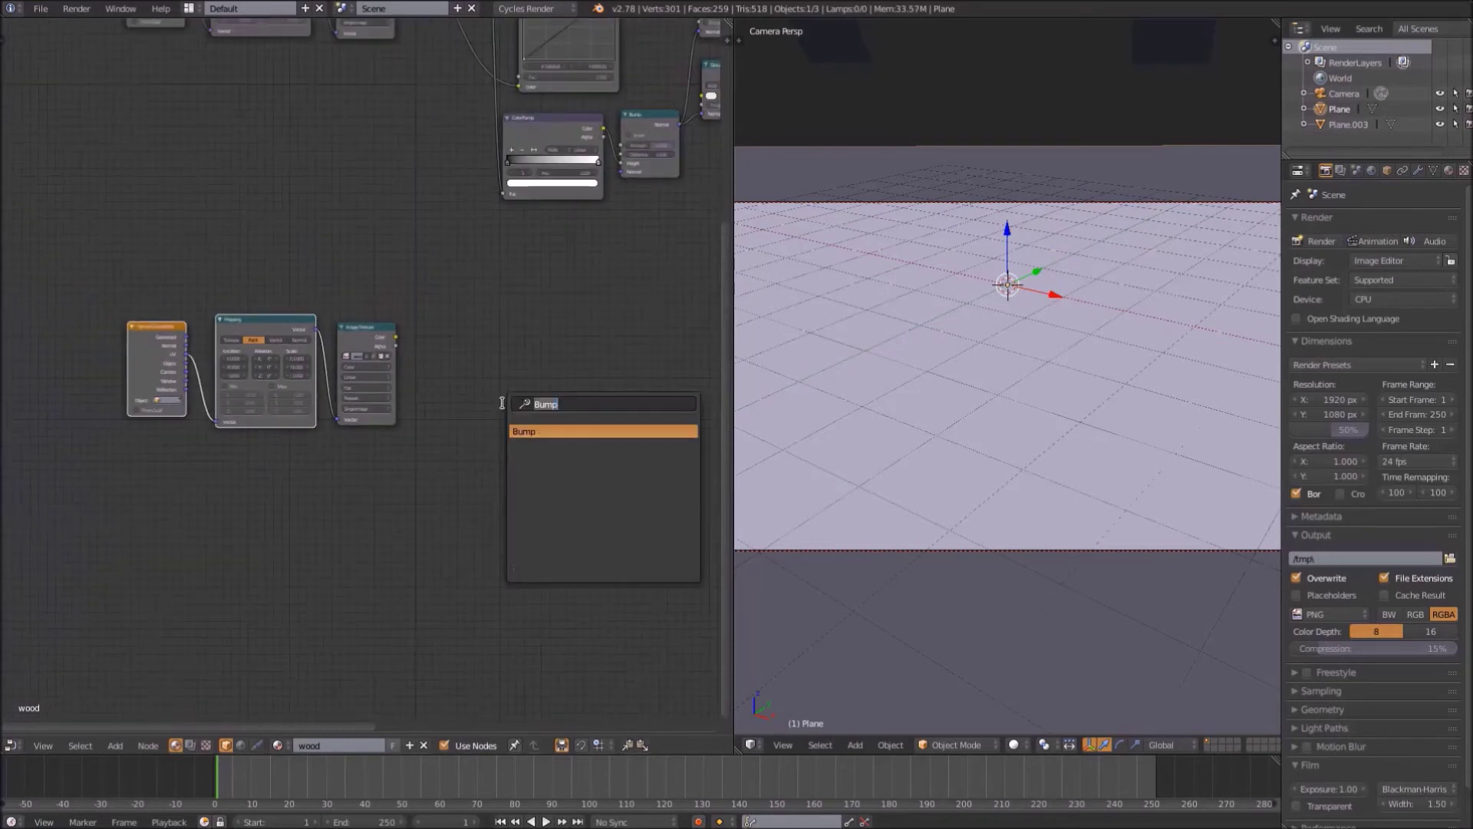
{"action": "type", "text": "diff"}
{"action": "key", "text": "Return"}
{"action": "left_click", "coordinate": [484, 333]}
{"action": "left_click_drag", "start_coordinate": [396, 337], "coordinate": [493, 359]}
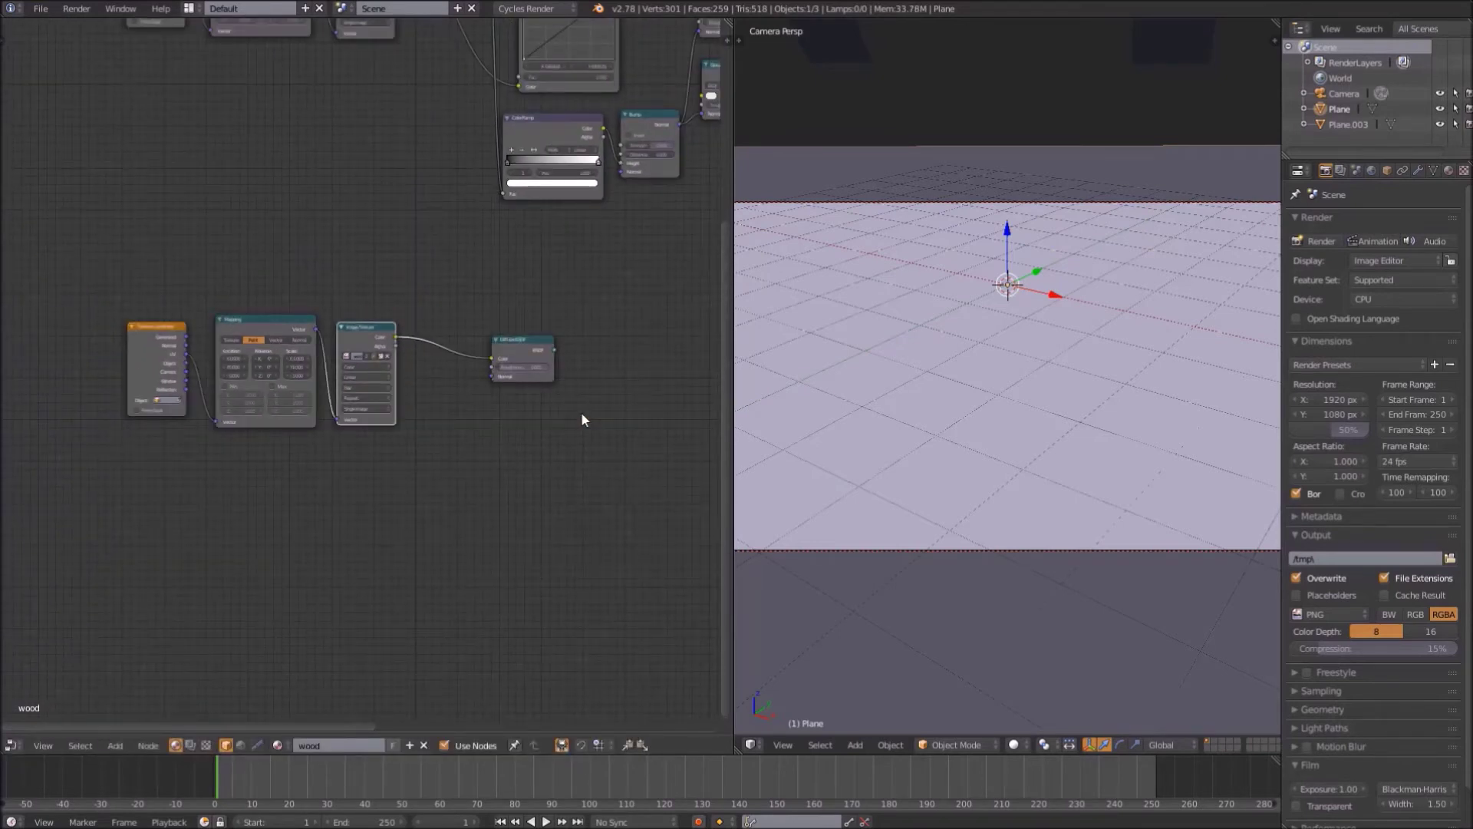
Load scratch_texture1.jpg from the textures folder into the duplicated Image Texture node
{"action": "scroll", "coordinate": [408, 363], "scroll_direction": "up", "scroll_amount": 5}
{"action": "left_click", "coordinate": [412, 347]}
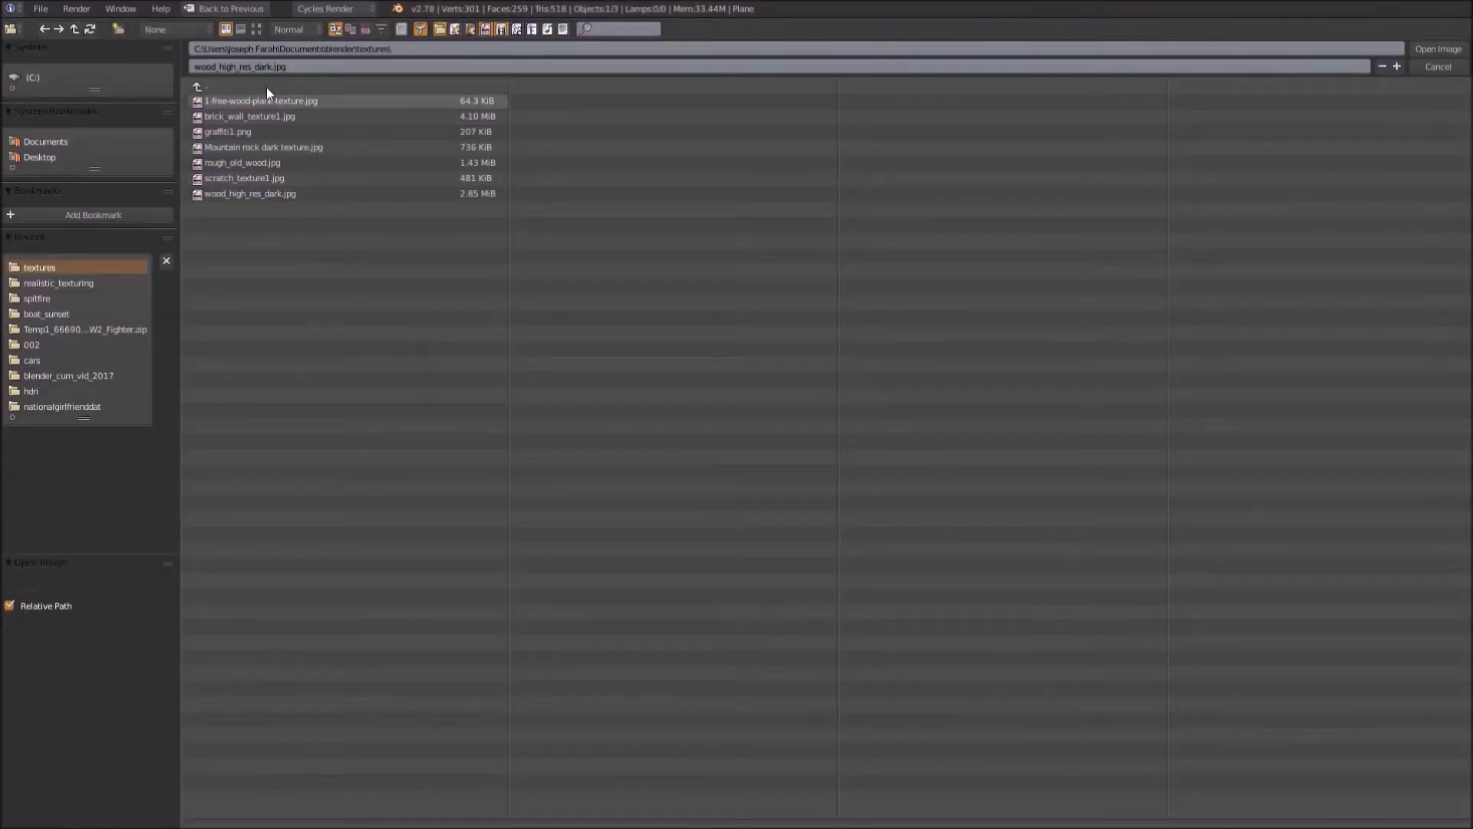
{"action": "left_click", "coordinate": [257, 29]}
{"action": "double_click", "coordinate": [947, 153]}
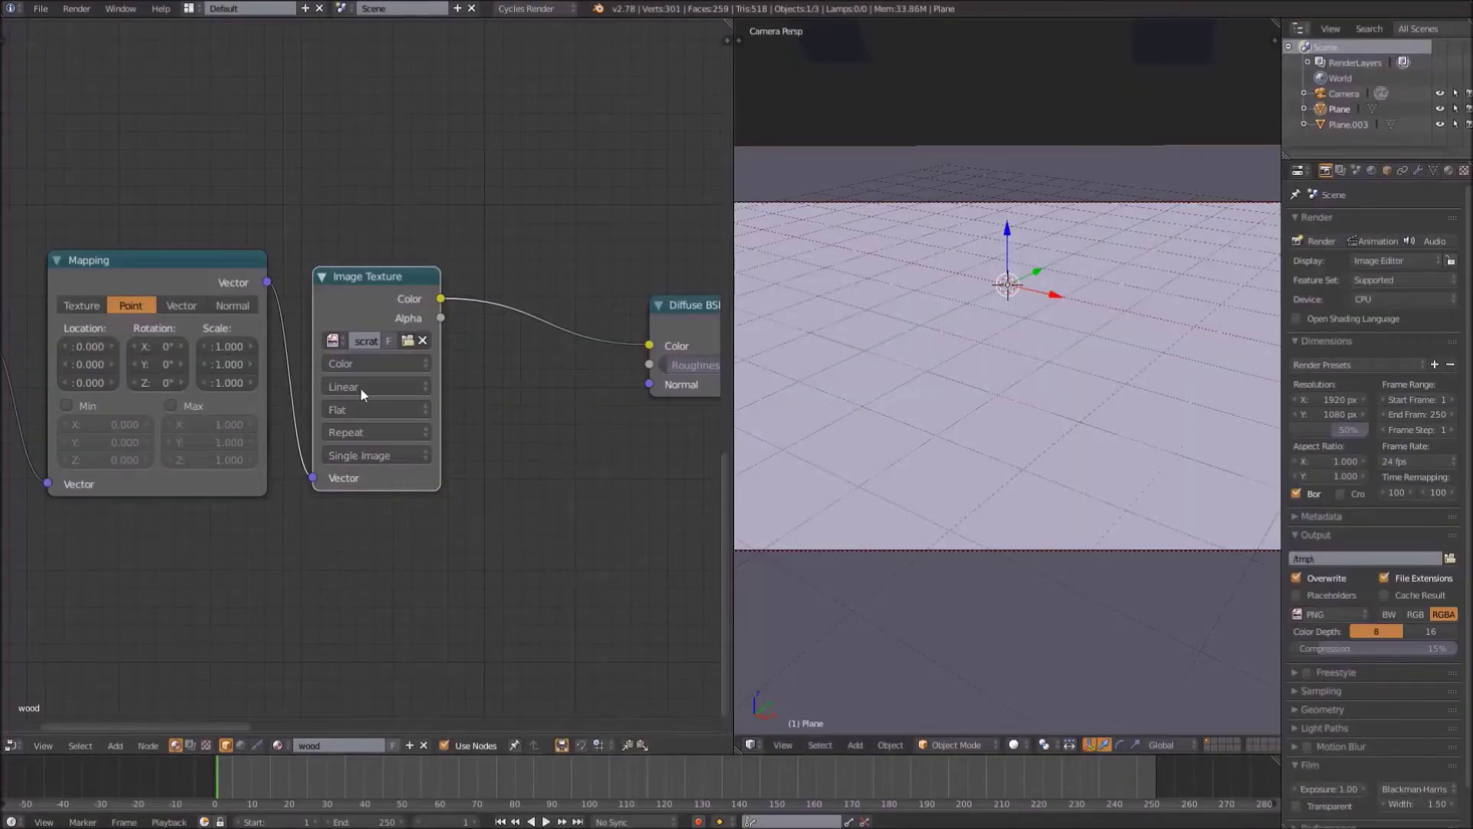
Preview the scratch texture's Diffuse BSDF on the floor with the 3D view in Material shading
{"action": "scroll", "coordinate": [406, 385], "scroll_direction": "down", "scroll_amount": 5}
{"action": "middle_click_drag", "start_coordinate": [414, 463], "coordinate": [174, 492]}
{"action": "left_click", "coordinate": [376, 364], "text": "ctrl+shift"}
{"action": "key", "text": "shift+z"}
{"action": "key", "text": "shift+z"}
{"action": "left_click", "coordinate": [1024, 744]}
{"action": "left_click", "coordinate": [1042, 657]}
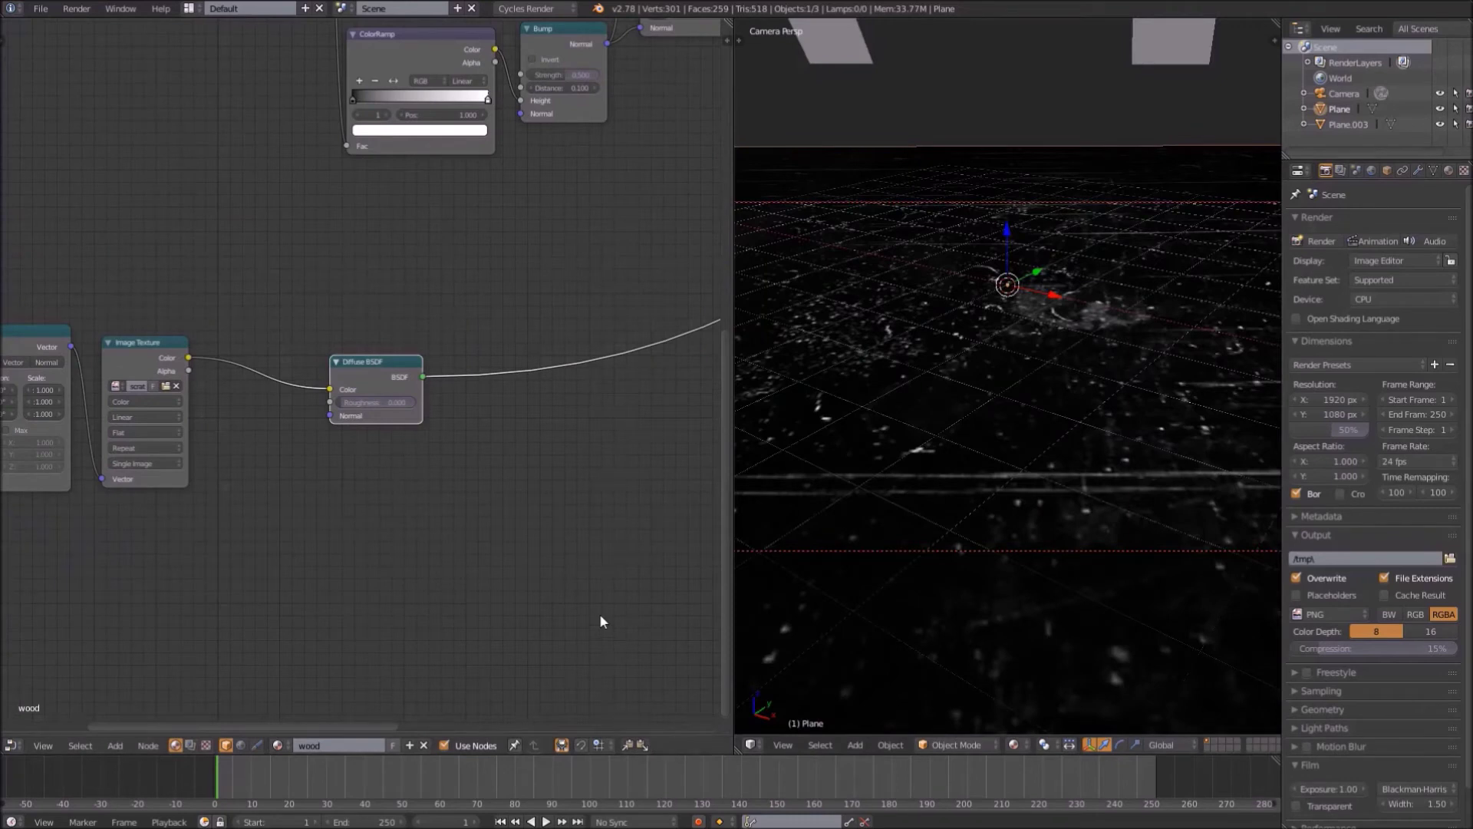
Set the scratch texture's Mapping scale to 3 on X and Y
{"action": "middle_click_drag", "start_coordinate": [89, 419], "coordinate": [361, 500]}
{"action": "scroll", "coordinate": [307, 522], "scroll_direction": "up", "scroll_amount": 2}
{"action": "middle_click_drag", "start_coordinate": [264, 532], "coordinate": [342, 407]}
{"action": "scroll", "coordinate": [395, 353], "scroll_direction": "up", "scroll_amount": 8}
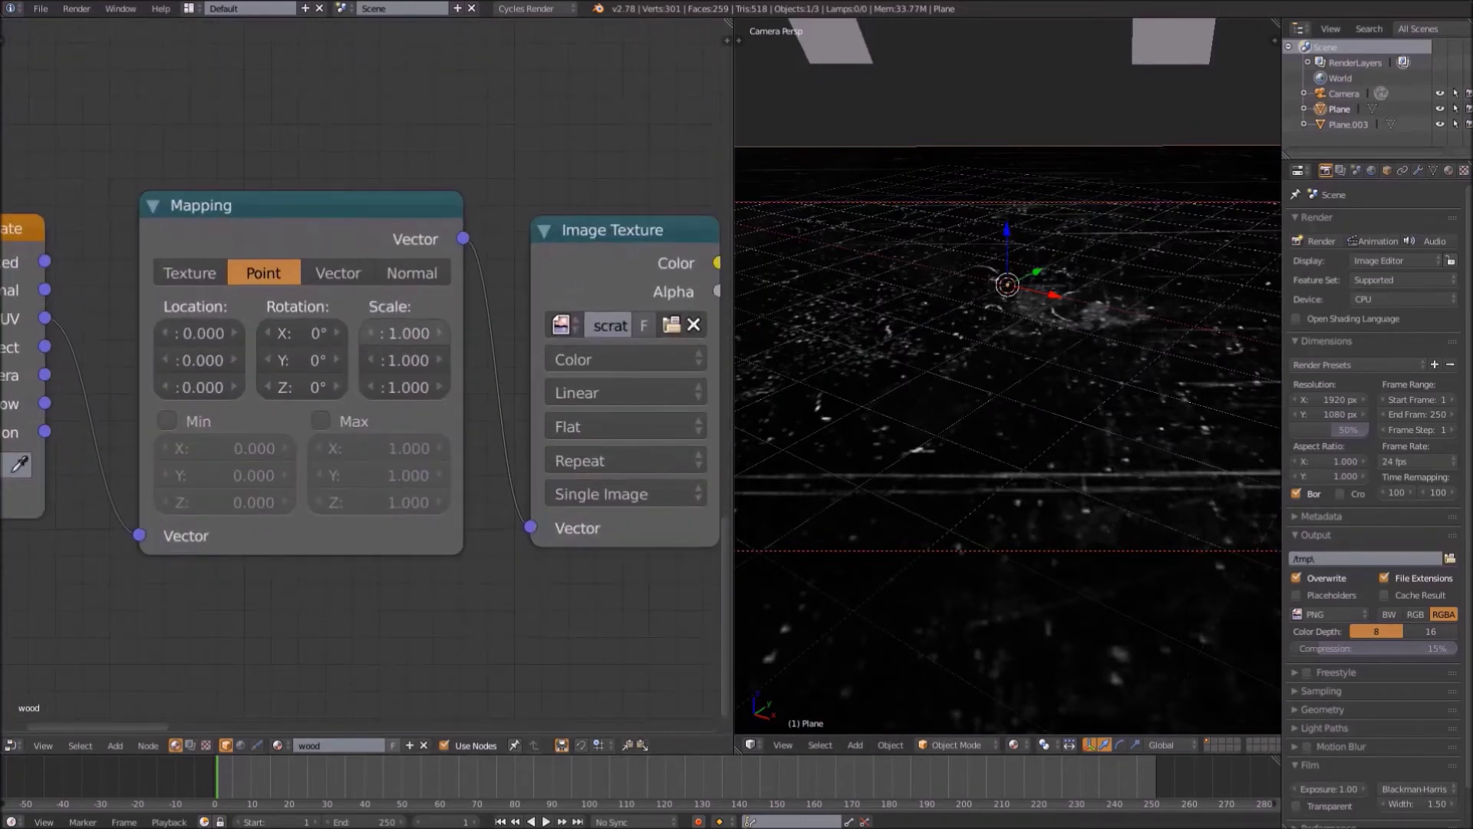
{"action": "left_click", "coordinate": [402, 338]}
{"action": "type", "text": "3"}
{"action": "key", "text": "Return"}
{"action": "key", "text": "ctrl+c"}
{"action": "key", "text": "ctrl+v"}
{"action": "scroll", "coordinate": [426, 443], "scroll_direction": "down", "scroll_amount": 2}
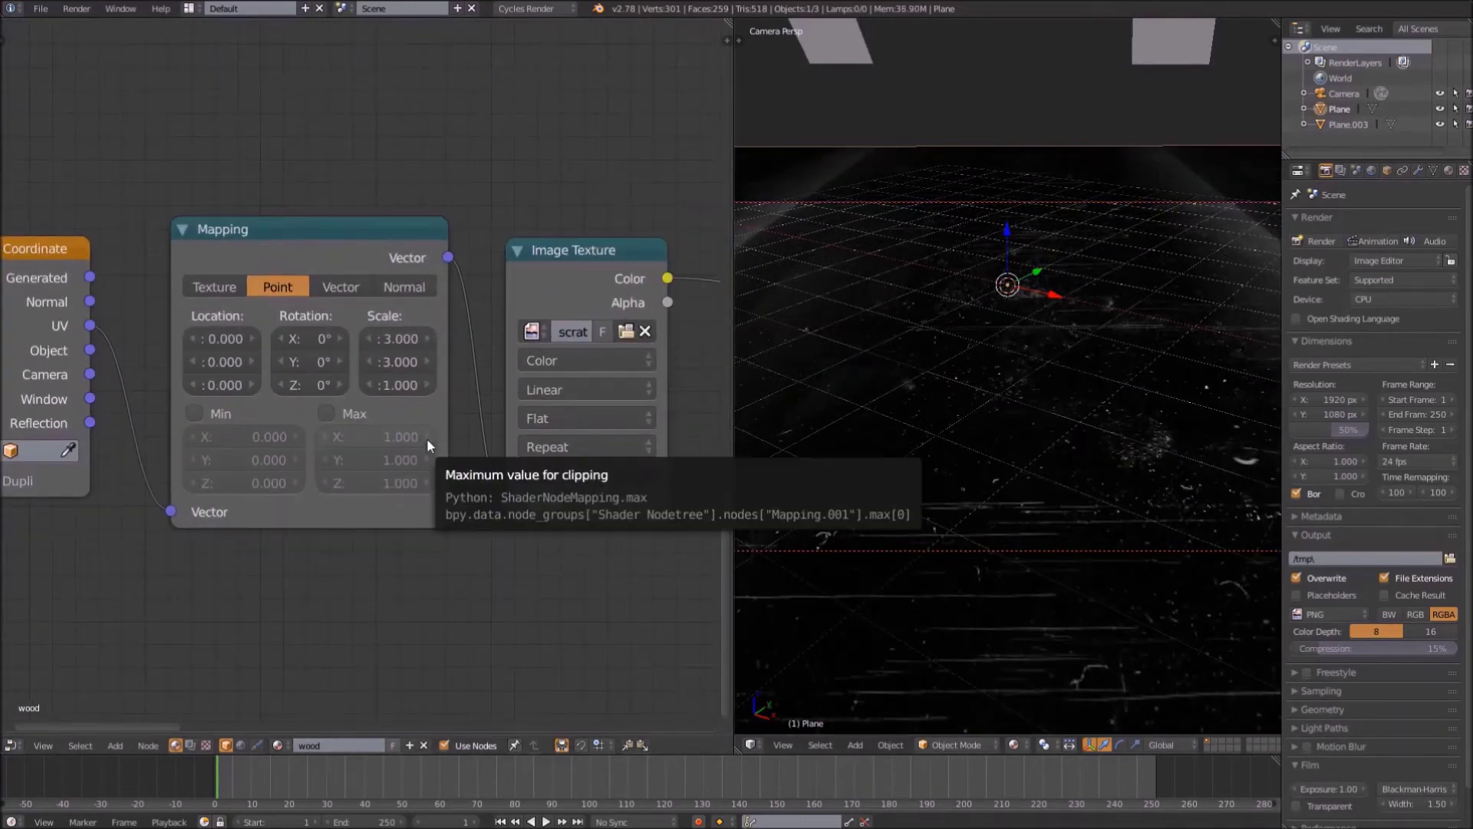
Rotate the scratch texture on the floor by setting its Mapping Z rotation to about -51.5°
{"action": "middle_click_drag", "start_coordinate": [292, 551], "coordinate": [353, 606]}
{"action": "left_click", "coordinate": [368, 440]}
{"action": "type", "text": "109.7"}
{"action": "key", "text": "Return"}
{"action": "left_click", "coordinate": [365, 441]}
{"action": "type", "text": "-1"}
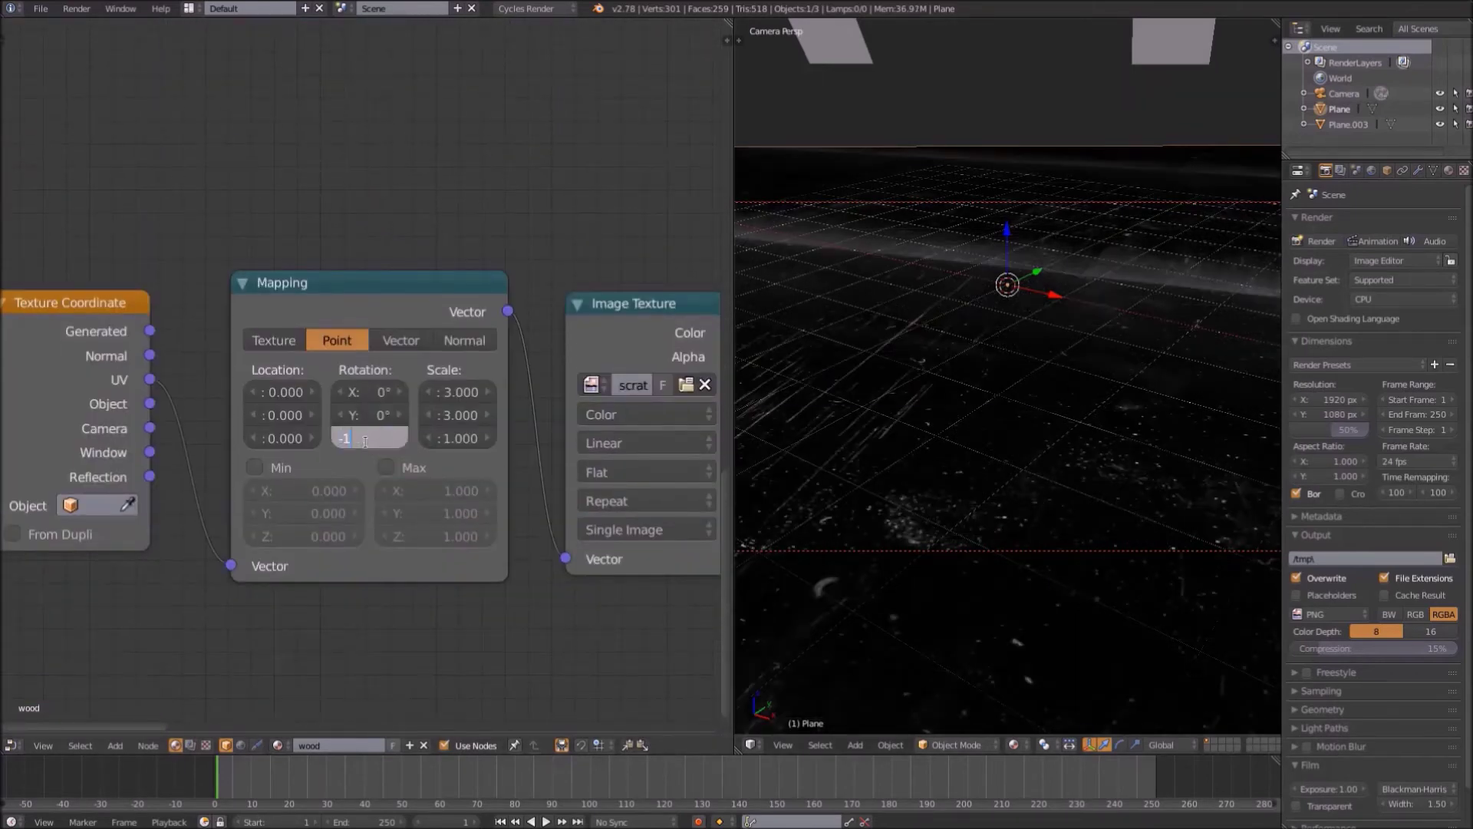
{"action": "type", "text": "09.7"}
{"action": "key", "text": "Return"}
{"action": "left_click_drag", "start_coordinate": [369, 443], "coordinate": [426, 443]}
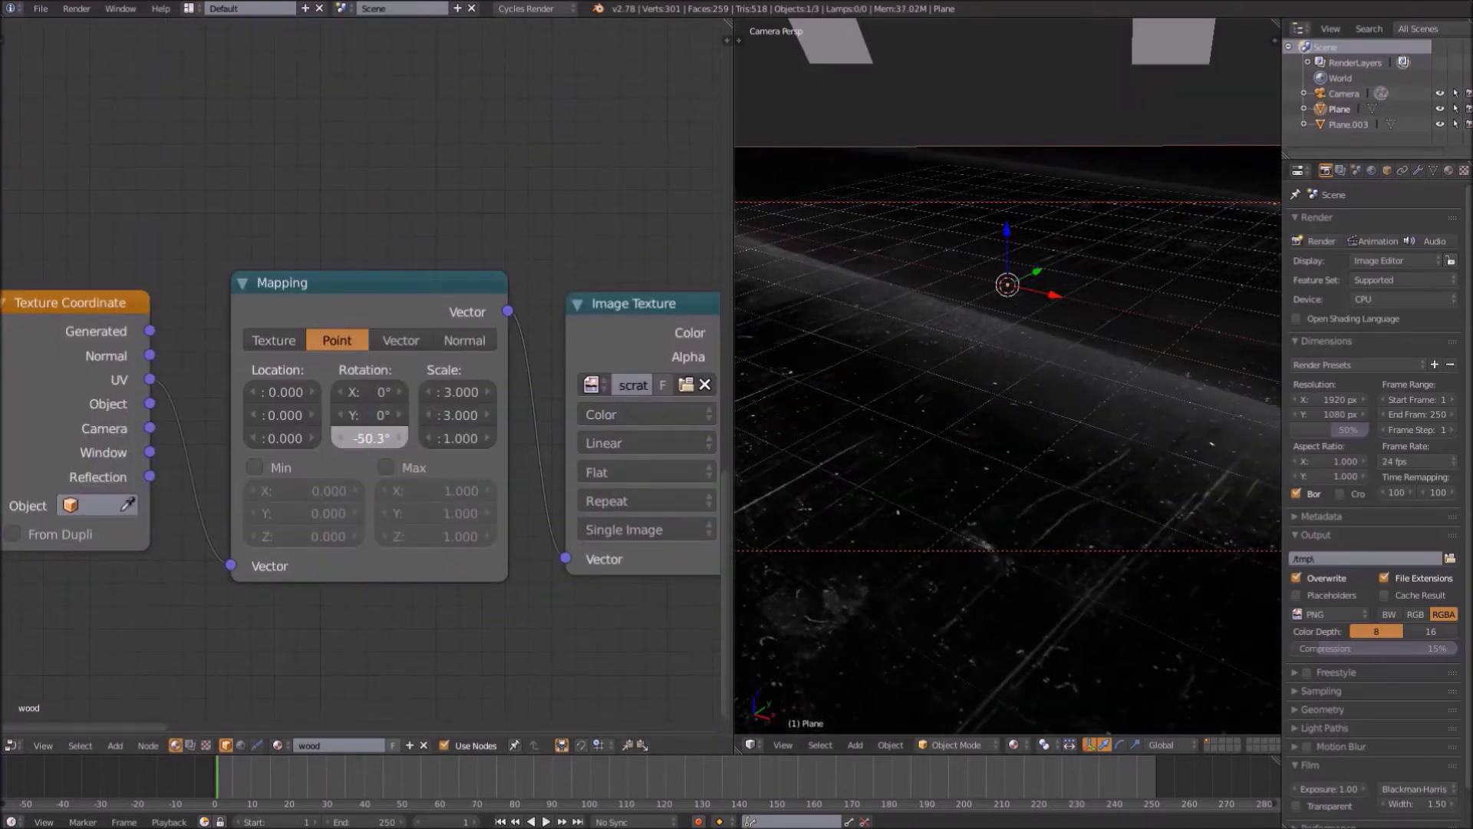
{"action": "left_click_drag", "start_coordinate": [288, 441], "coordinate": [283, 442]}
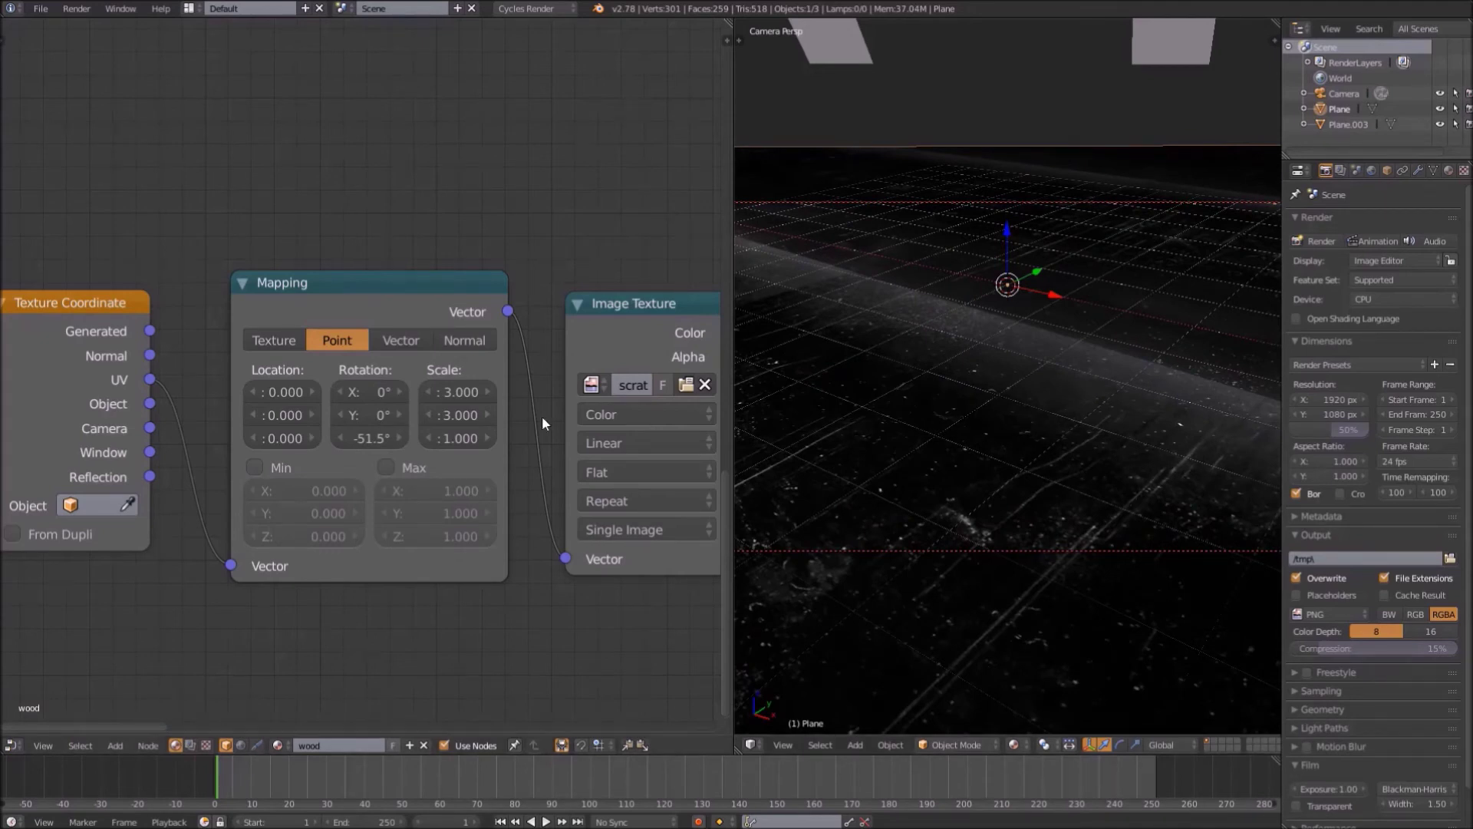
Add an RGB to BW node on the link between the scratch Image Texture and its Diffuse BSDF
{"action": "scroll", "coordinate": [541, 415], "scroll_direction": "down", "scroll_amount": 4}
{"action": "middle_click_drag", "start_coordinate": [542, 416], "coordinate": [16, 344]}
{"action": "middle_click_drag", "start_coordinate": [403, 290], "coordinate": [243, 318]}
{"action": "left_click_drag", "start_coordinate": [244, 318], "coordinate": [525, 331]}
{"action": "key", "text": "shift+a"}
{"action": "left_click", "coordinate": [526, 331]}
{"action": "type", "text": "rgb"}
{"action": "key", "text": "Down"}
{"action": "key", "text": "Down"}
{"action": "key", "text": "Down"}
{"action": "key", "text": "Down"}
{"action": "key", "text": "Return"}
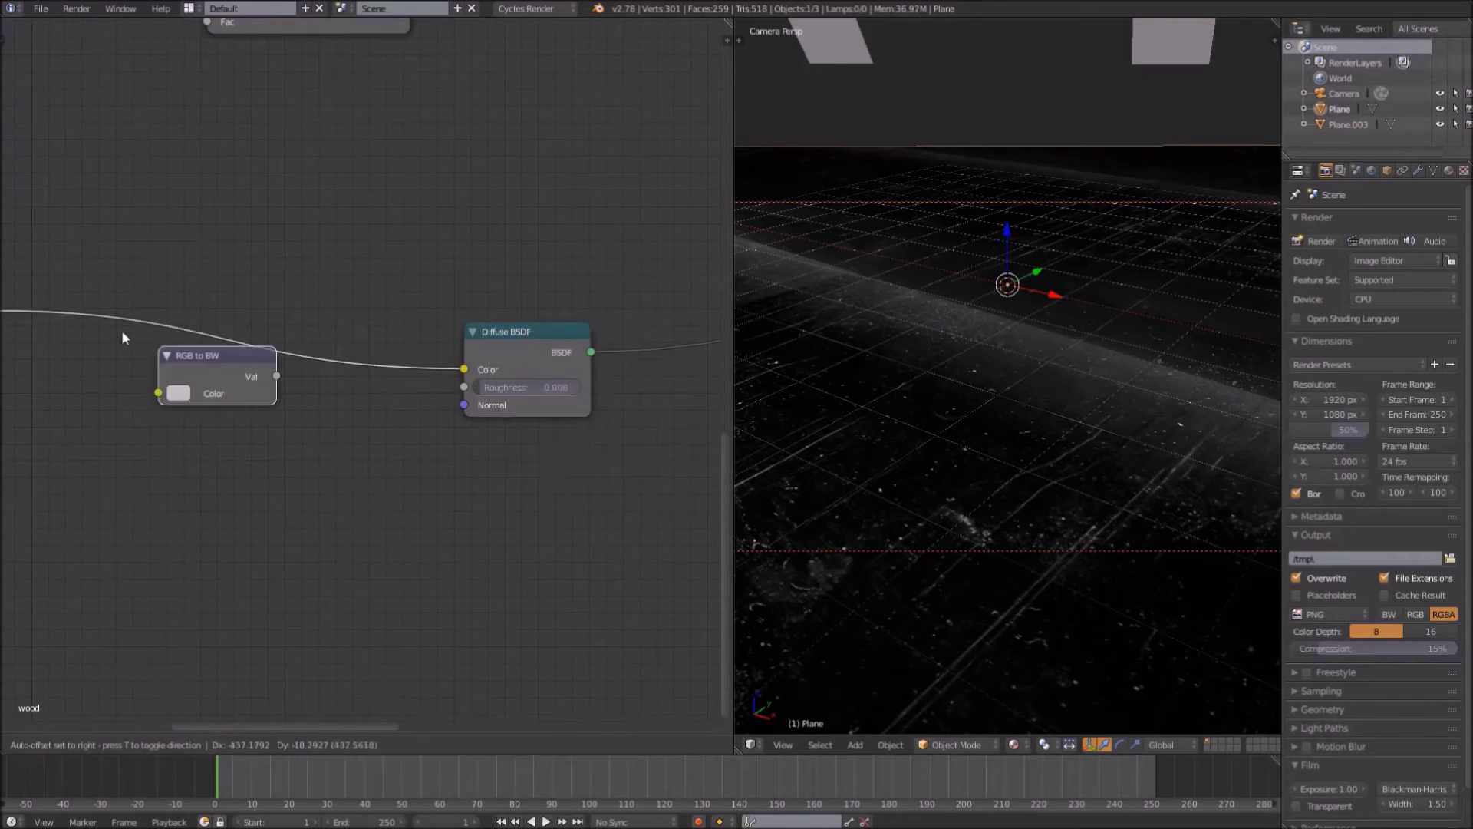
{"action": "left_click", "coordinate": [16, 309]}
Insert a ColorRamp node between the RGB to BW node and the scratch layer's Diffuse BSDF
{"action": "scroll", "coordinate": [224, 384], "scroll_direction": "down", "scroll_amount": 2}
{"action": "key", "text": "shift+a"}
{"action": "left_click", "coordinate": [223, 384]}
{"action": "type", "text": "color"}
{"action": "key", "text": "Return"}
{"action": "left_click", "coordinate": [238, 318]}
{"action": "scroll", "coordinate": [366, 432], "scroll_direction": "up", "scroll_amount": 1}
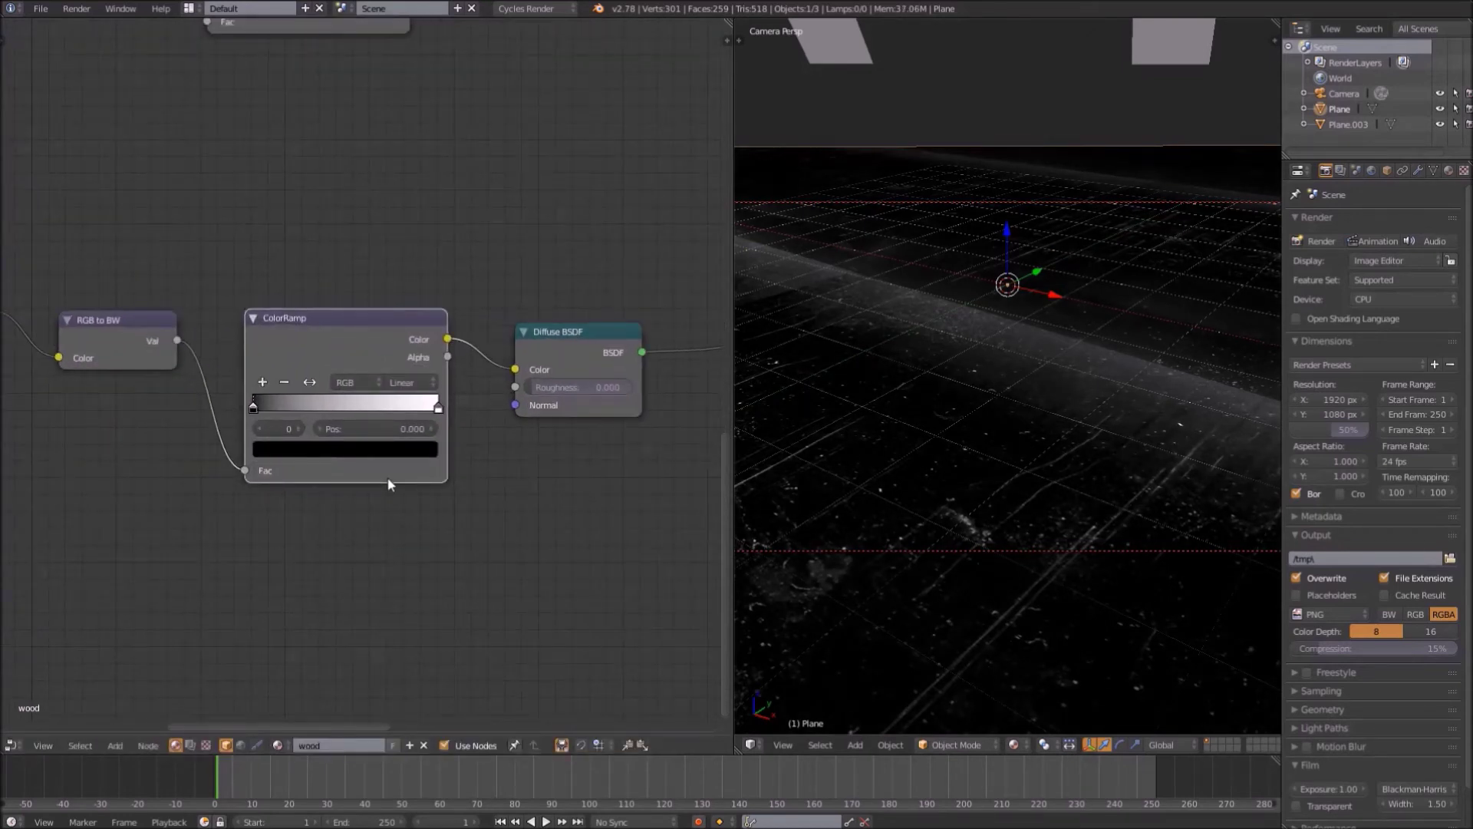
Insert a Mix Shader after the scratch layer's Diffuse BSDF
{"action": "scroll", "coordinate": [402, 468], "scroll_direction": "down", "scroll_amount": 1}
{"action": "middle_click_drag", "start_coordinate": [403, 469], "coordinate": [145, 492]}
{"action": "key", "text": "shift+a"}
{"action": "left_click", "coordinate": [412, 457]}
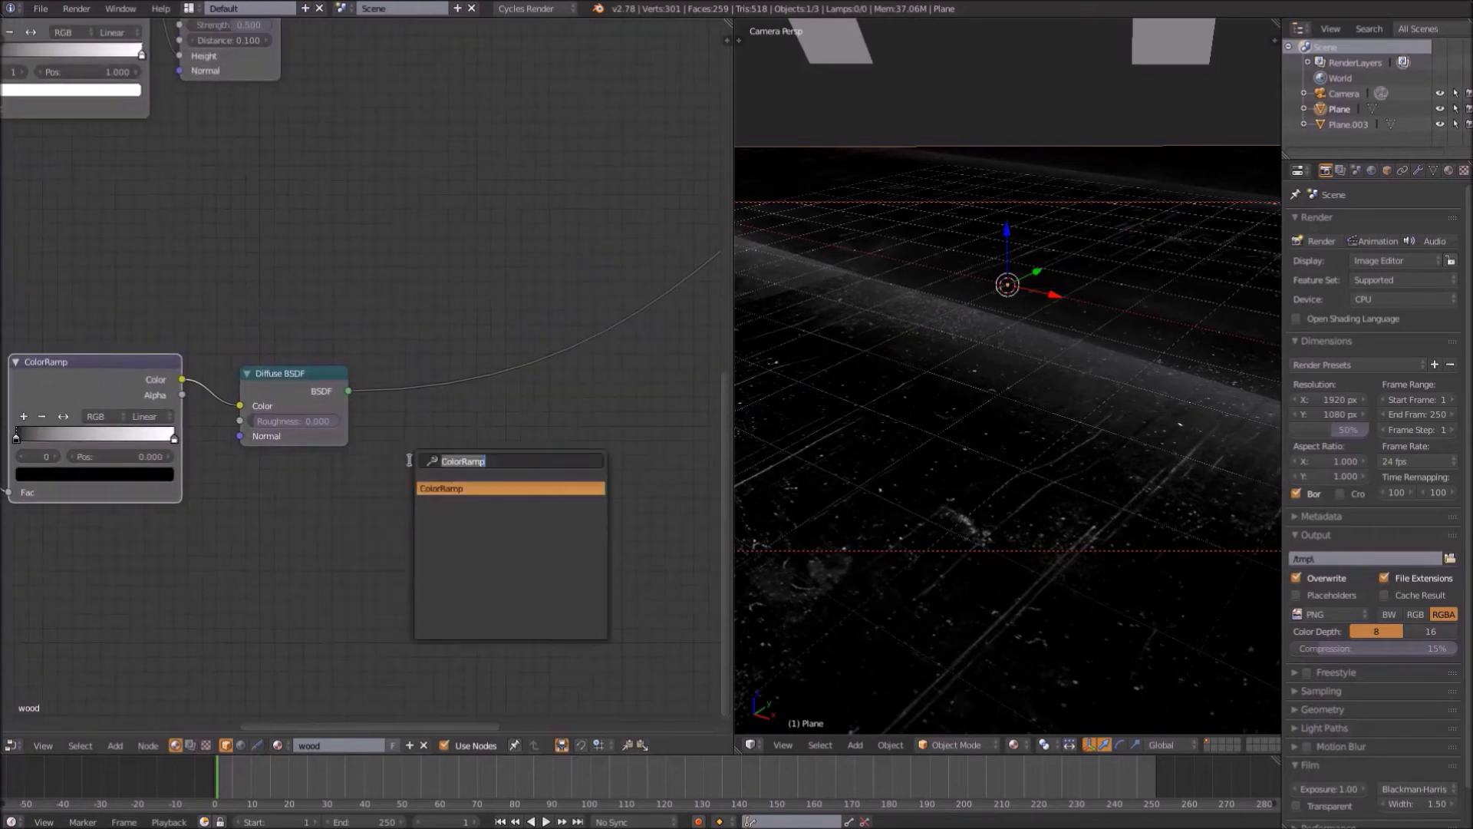
{"action": "type", "text": "mix"}
{"action": "key", "text": "Return"}
{"action": "left_click", "coordinate": [455, 357]}
Mix a Transparent BSDF as the second shader below the Diffuse BSDF, with the ColorRamp color driving the Mix Shader's factor
{"action": "left_click", "coordinate": [256, 477]}
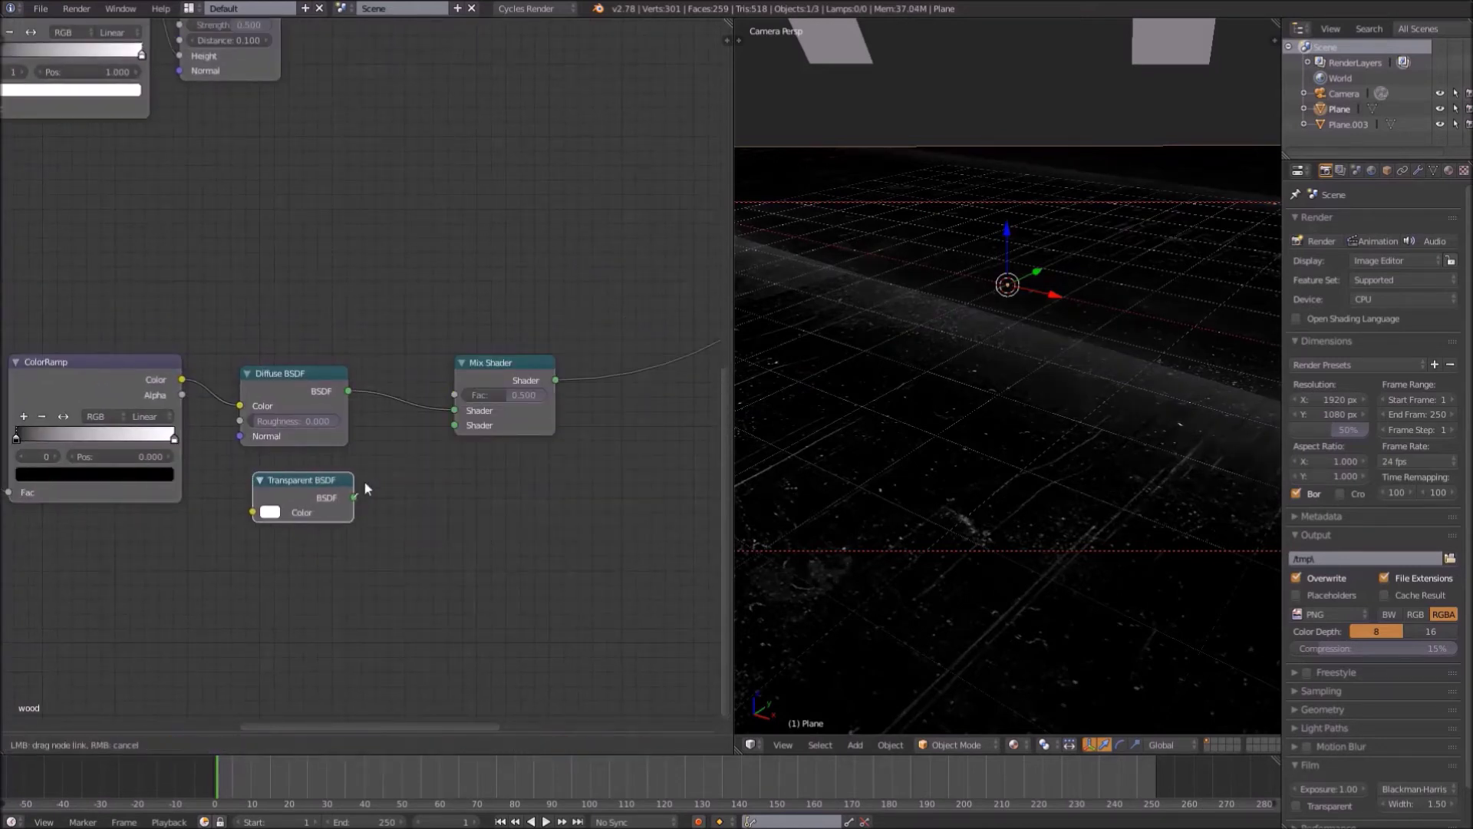
{"action": "left_click_drag", "start_coordinate": [183, 379], "coordinate": [456, 397]}
{"action": "mouse_move", "coordinate": [330, 508]}
{"action": "left_mouse_down"}
{"action": "mouse_move", "coordinate": [334, 491]}
{"action": "mouse_move", "coordinate": [306, 512]}
{"action": "left_mouse_up"}
{"action": "left_click_drag", "start_coordinate": [330, 502], "coordinate": [453, 411]}
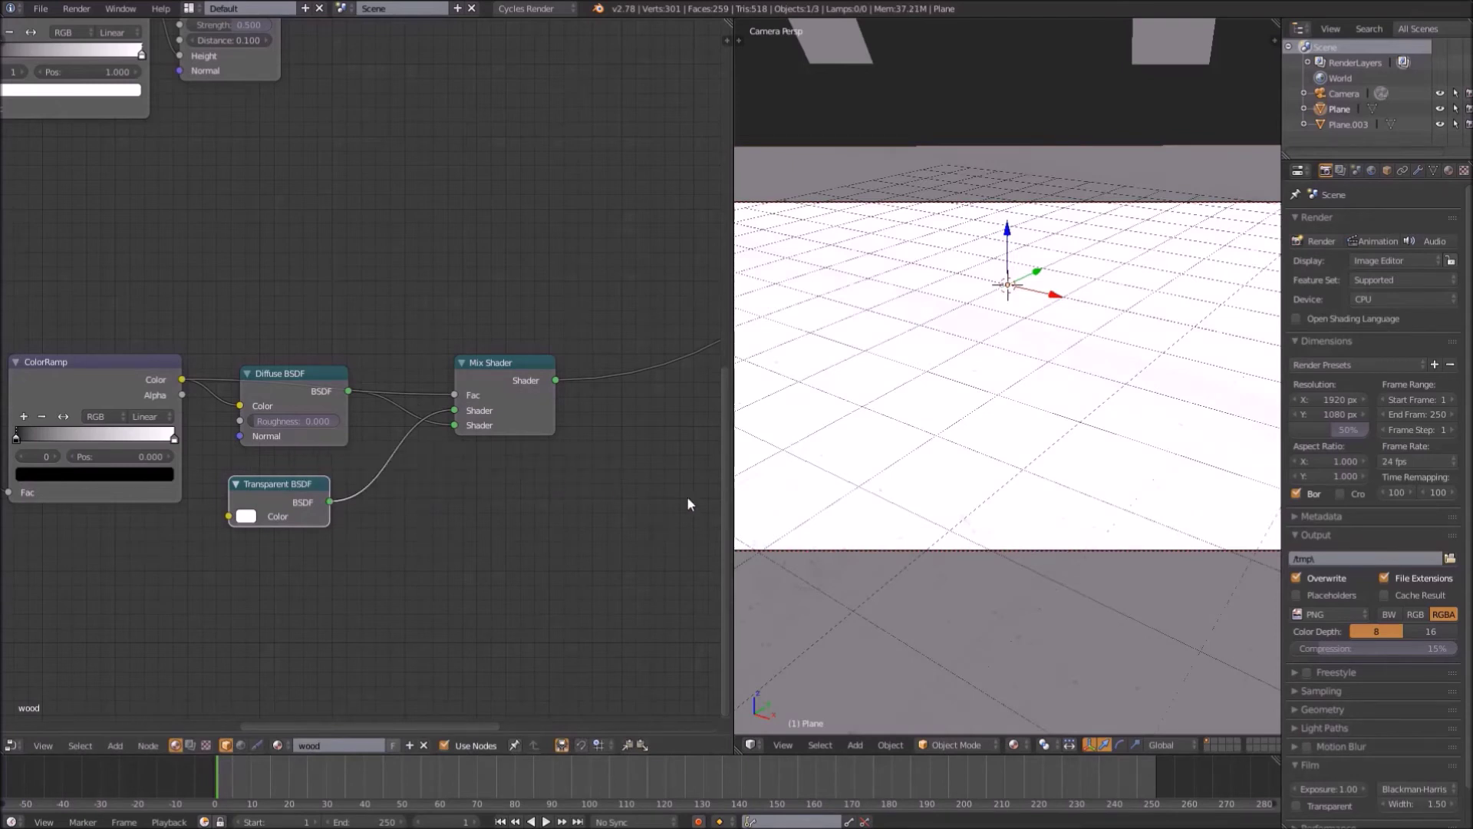
{"action": "left_click", "coordinate": [473, 426]}
{"action": "key", "text": "alt+s"}
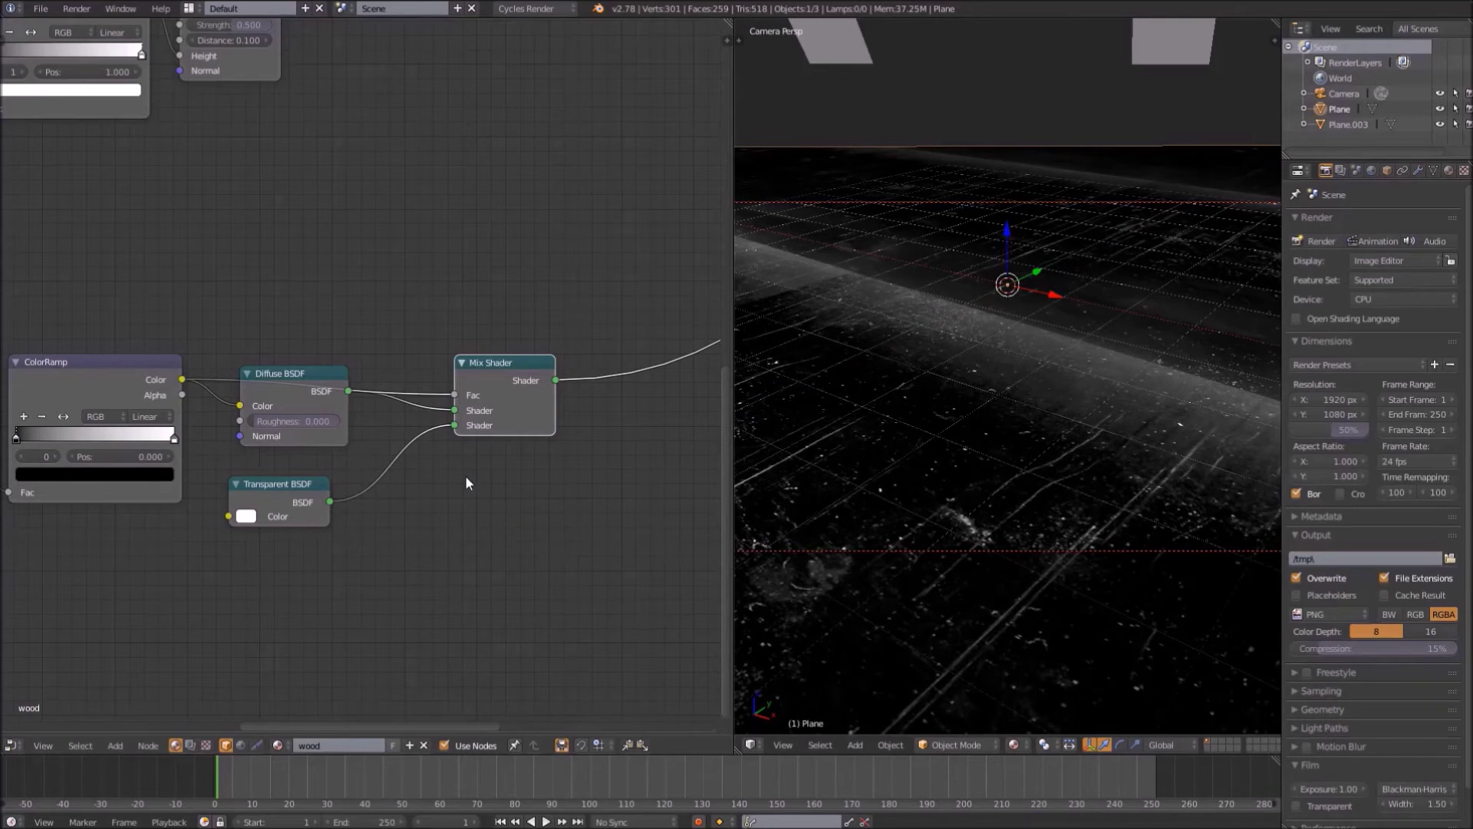
Duplicate the Mix Shader after itself, feed the Transparent BSDF into its second shader input and set its factor to 0.536
{"action": "middle_click_drag", "start_coordinate": [472, 426], "coordinate": [389, 442]}
{"action": "key", "text": "shift+d"}
{"action": "left_click", "coordinate": [590, 376]}
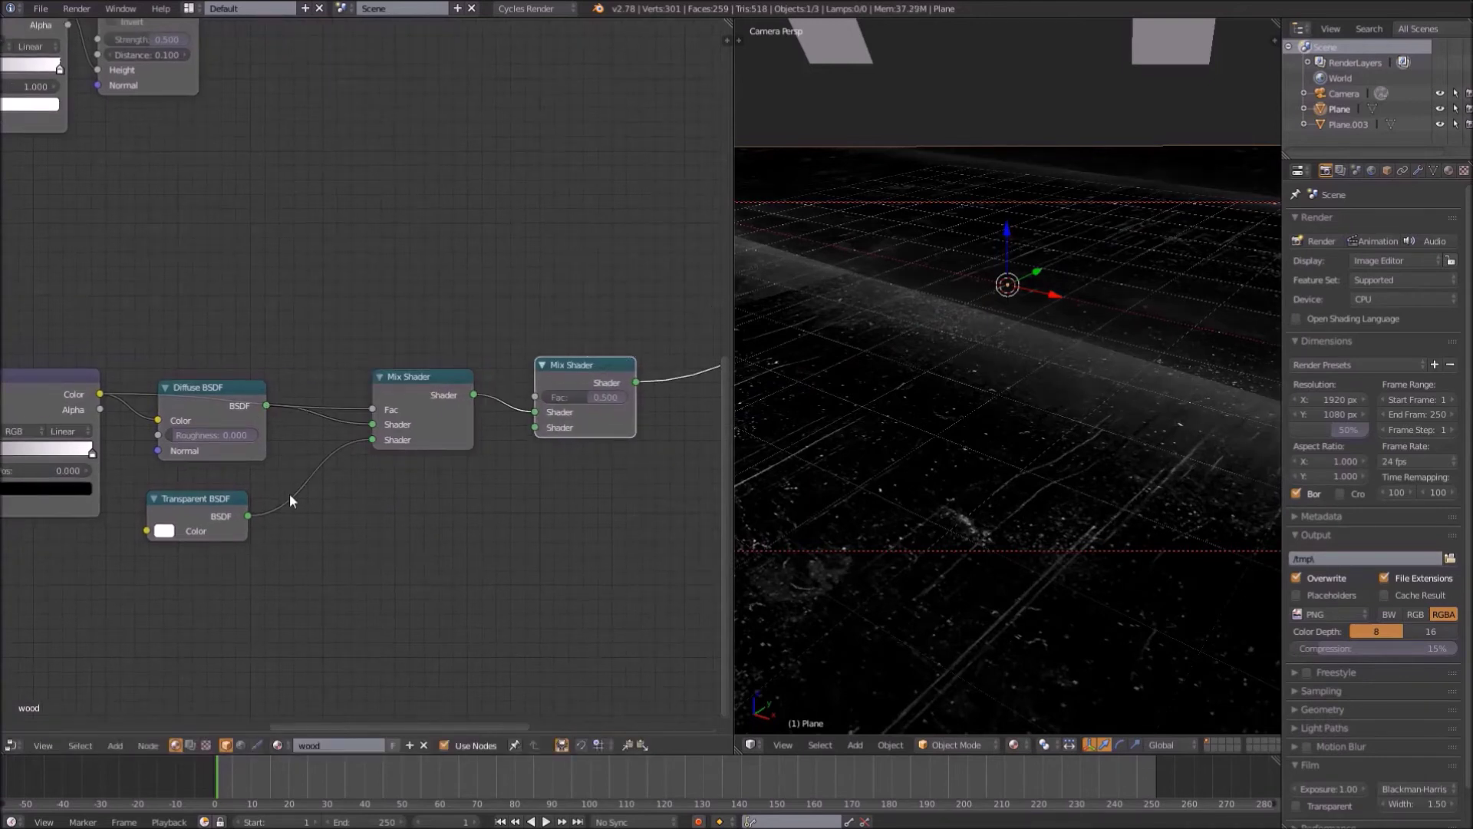
{"action": "left_click_drag", "start_coordinate": [247, 515], "coordinate": [534, 427]}
{"action": "left_click", "coordinate": [568, 398]}
{"action": "type", "text": "53"}
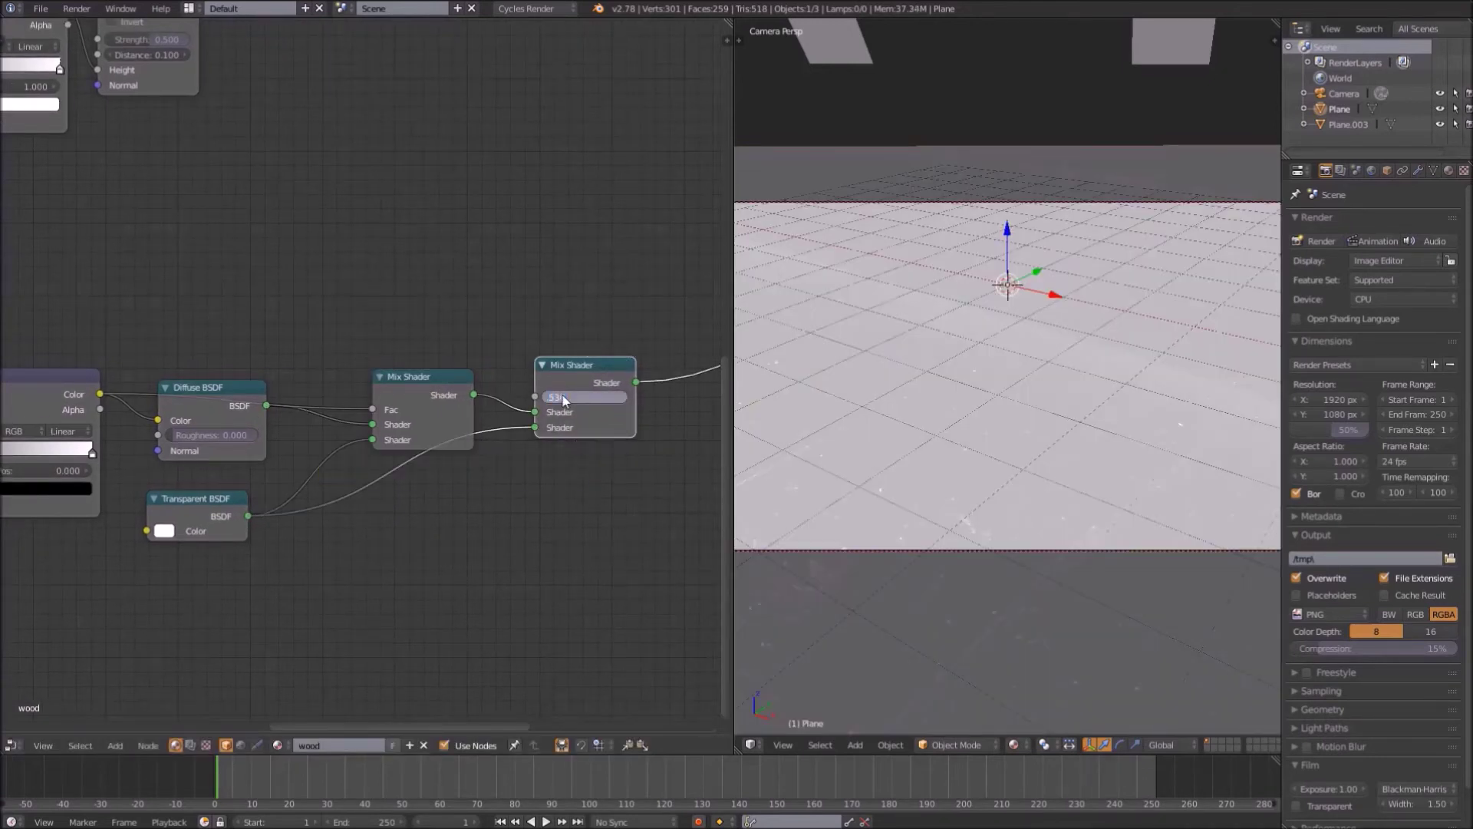
{"action": "key", "text": "Return"}
Connect the scratch layer to the second input of the Mix Shader before the Material Output, and save the file while previewing the render
{"action": "middle_click_drag", "start_coordinate": [675, 362], "coordinate": [93, 513]}
{"action": "left_click_drag", "start_coordinate": [55, 532], "coordinate": [307, 204]}
{"action": "key", "text": "shift+z"}
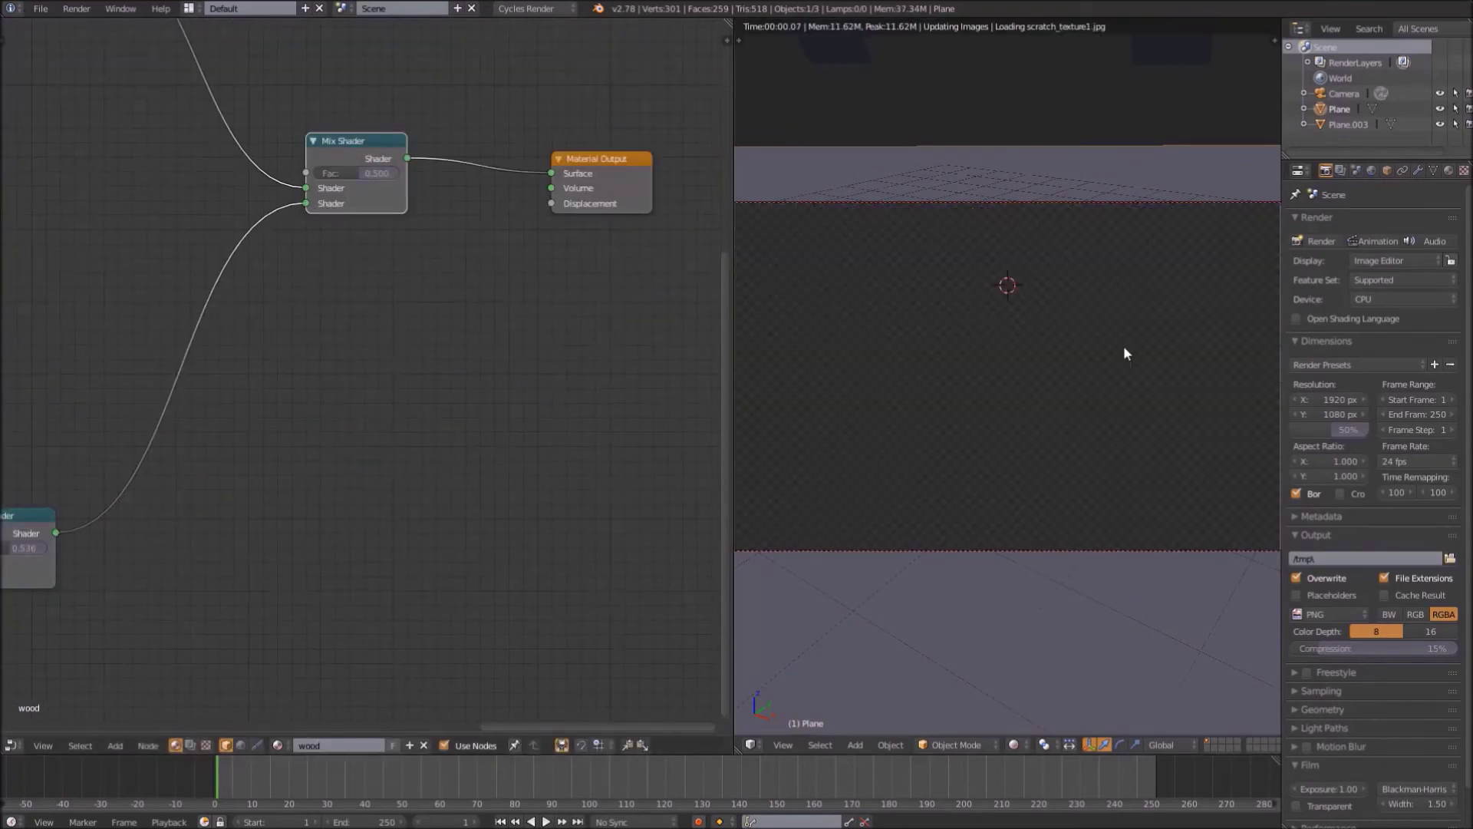
{"action": "key", "text": "ctrl+s"}
{"action": "left_click", "coordinate": [1114, 412]}
{"action": "scroll", "coordinate": [1033, 471], "scroll_direction": "up", "scroll_amount": 2}
{"action": "scroll", "coordinate": [1033, 471], "scroll_direction": "down", "scroll_amount": 1}
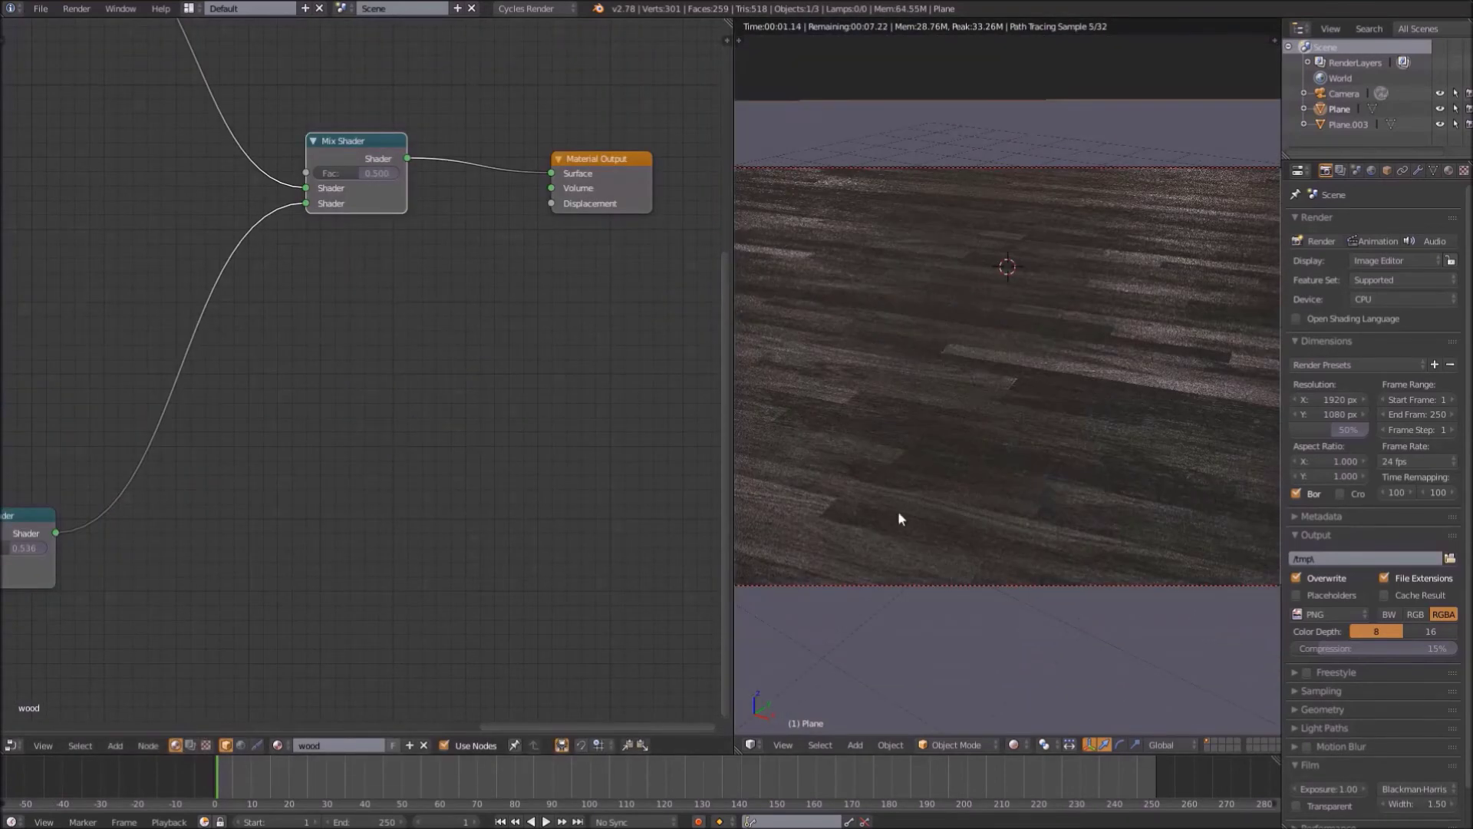
{"action": "key", "text": "shift+z"}
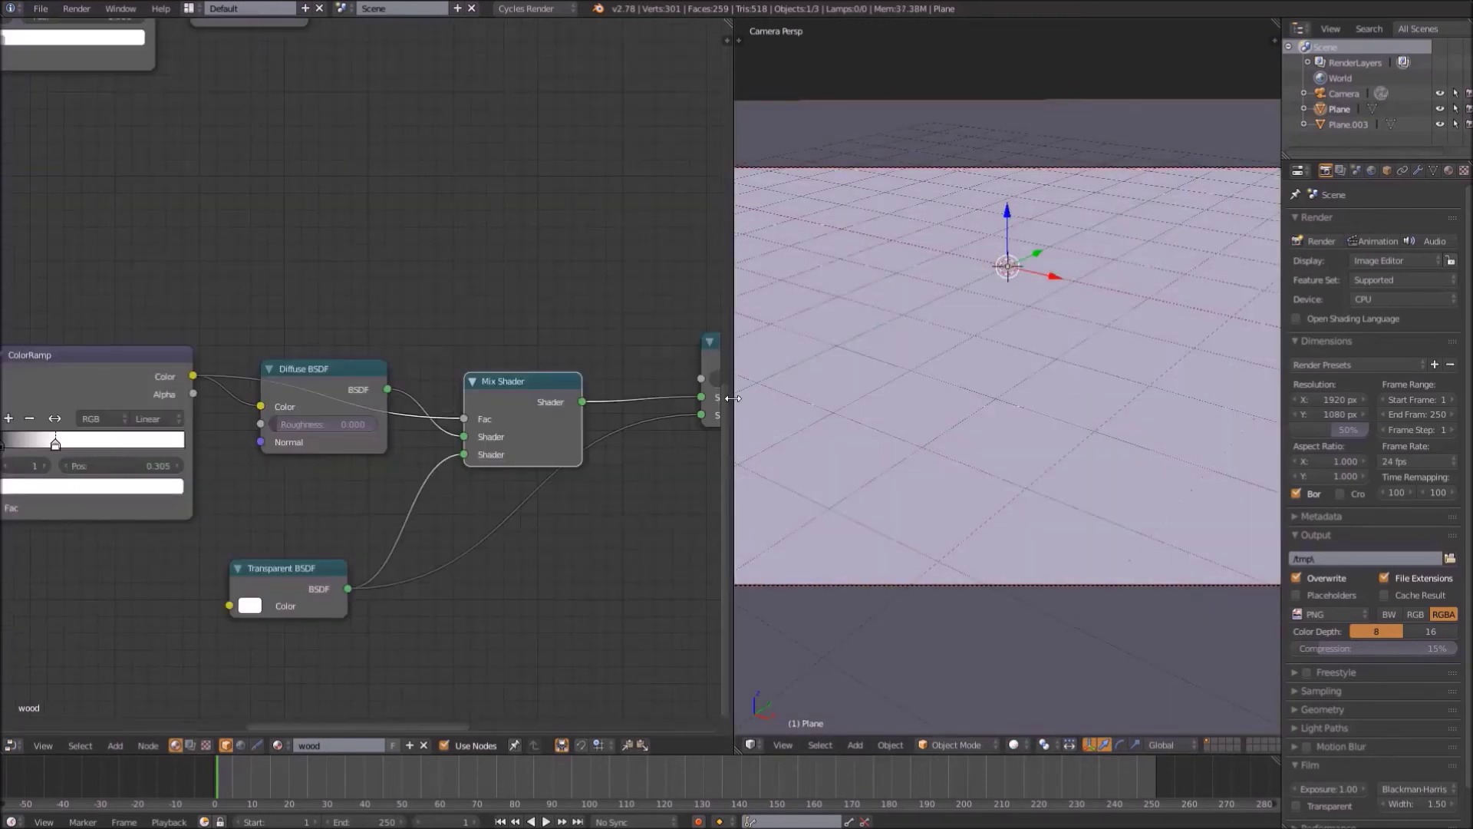
Enlarge the 3D view, add an Empty and move it to the foreground of the floor
{"action": "left_click_drag", "start_coordinate": [733, 398], "coordinate": [297, 397]}
{"action": "key", "text": "shift+a"}
{"action": "mouse_move", "coordinate": [660, 431]}
{"action": "left_click", "coordinate": [763, 435]}
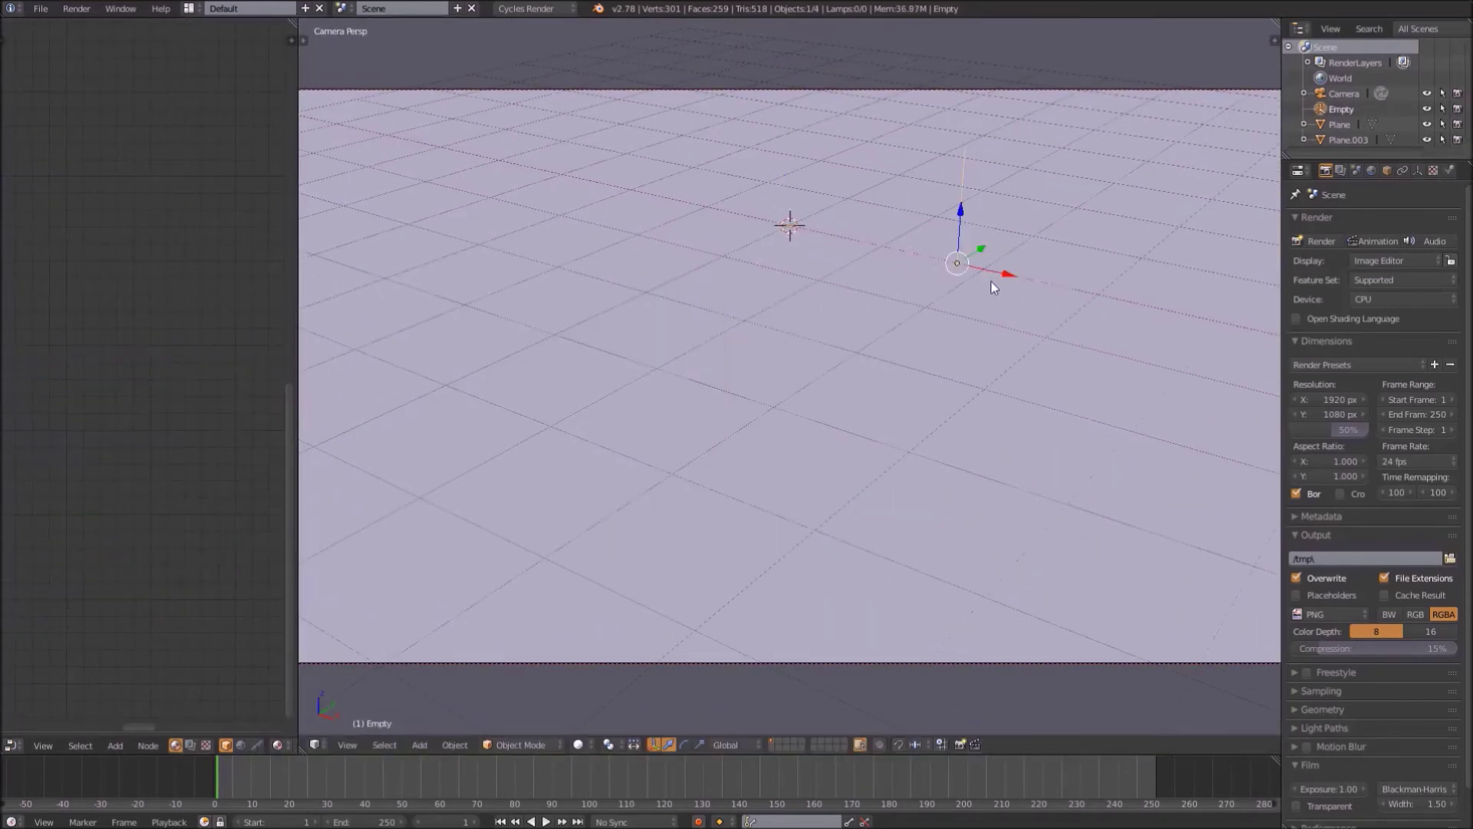
{"action": "key", "text": "g"}
{"action": "left_click", "coordinate": [814, 506]}
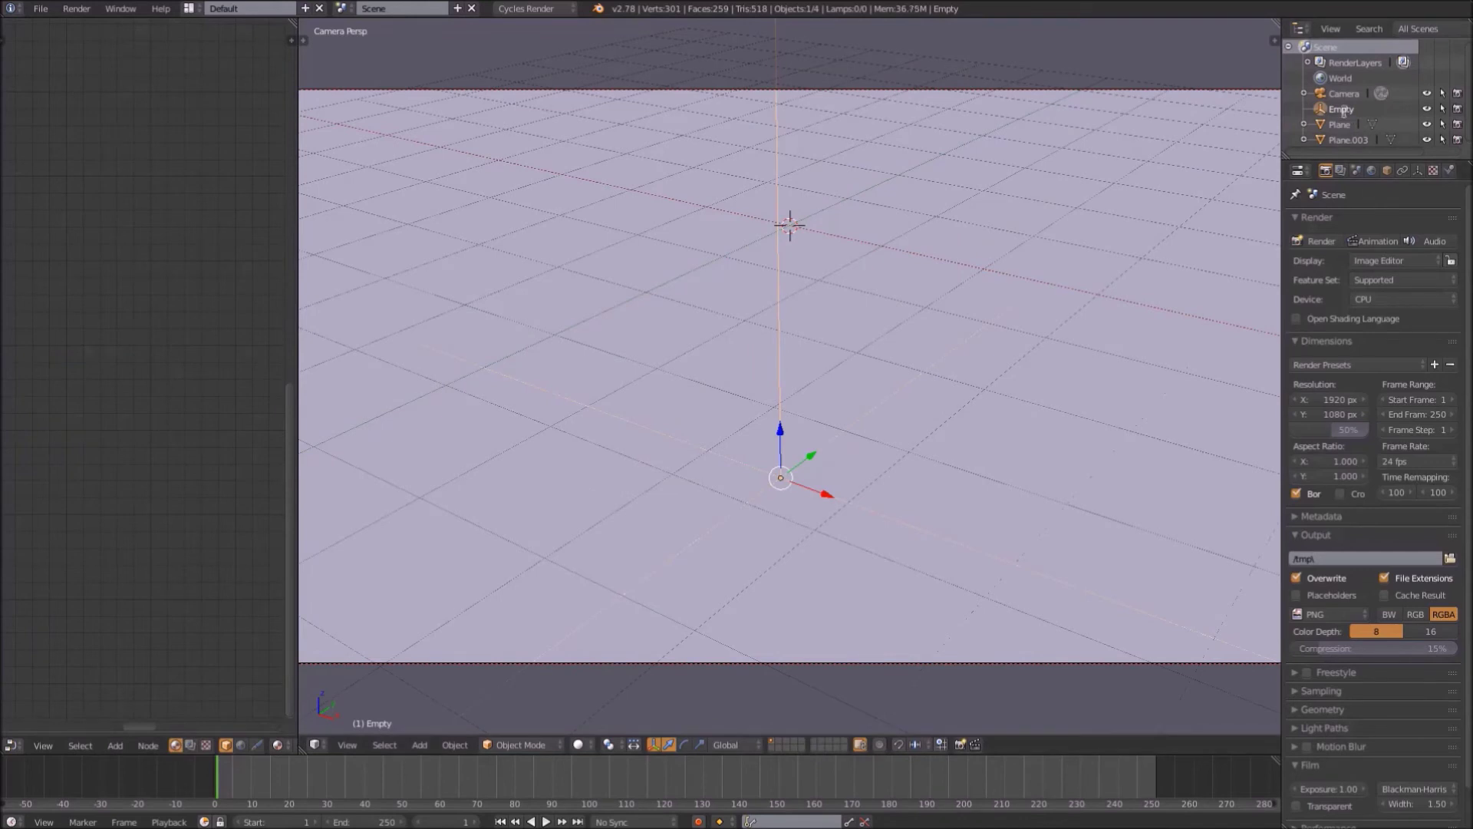
Set the camera's depth of field focus object to the DOF empty
{"action": "left_click", "coordinate": [1345, 92]}
{"action": "left_click", "coordinate": [1418, 169]}
{"action": "scroll", "coordinate": [1056, 421], "scroll_direction": "down", "scroll_amount": 3}
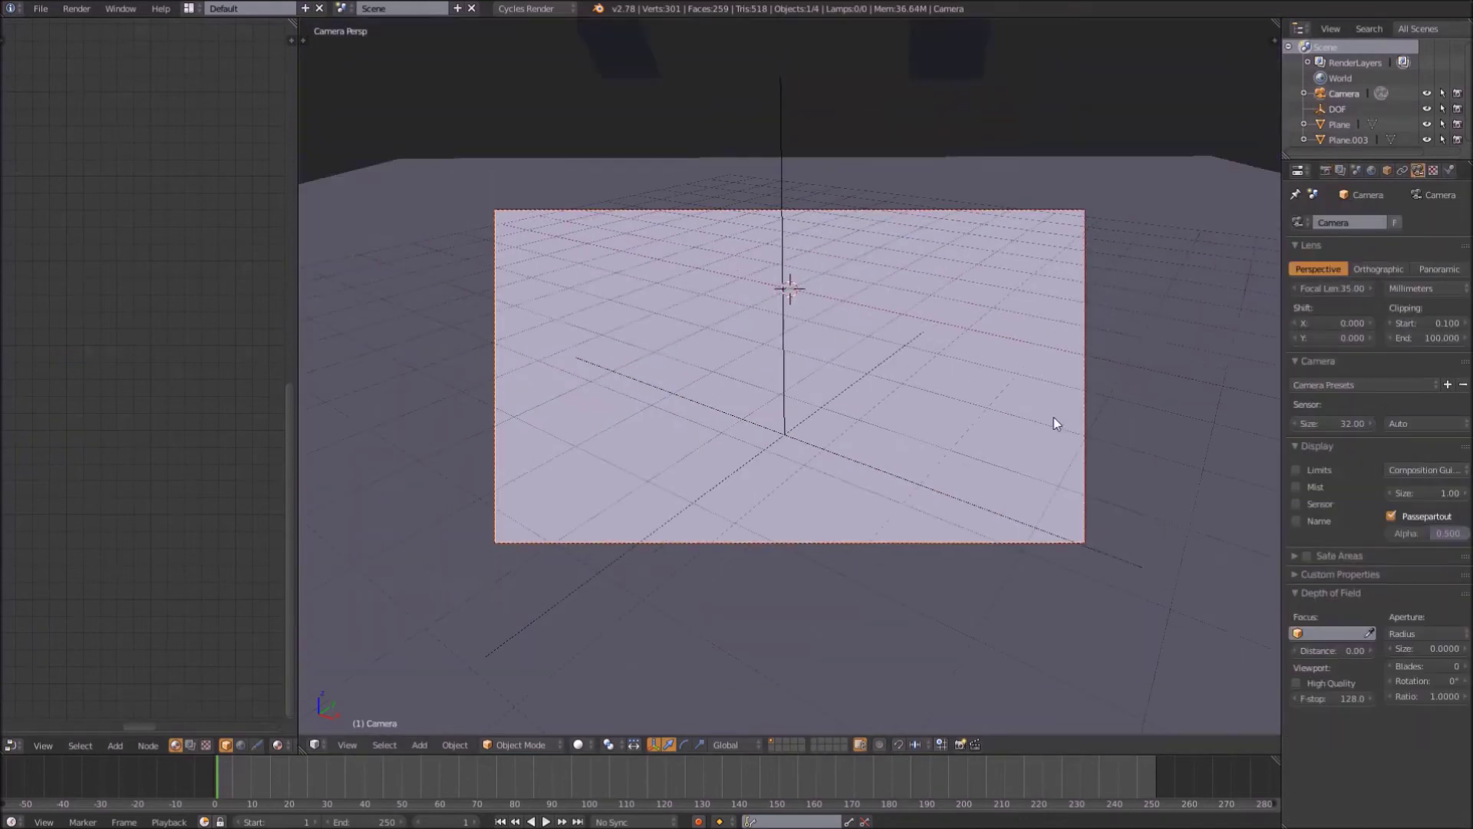
{"action": "key", "text": "shift+z"}
{"action": "key", "text": "z"}
{"action": "key", "text": "z"}
{"action": "left_click", "coordinate": [1321, 633]}
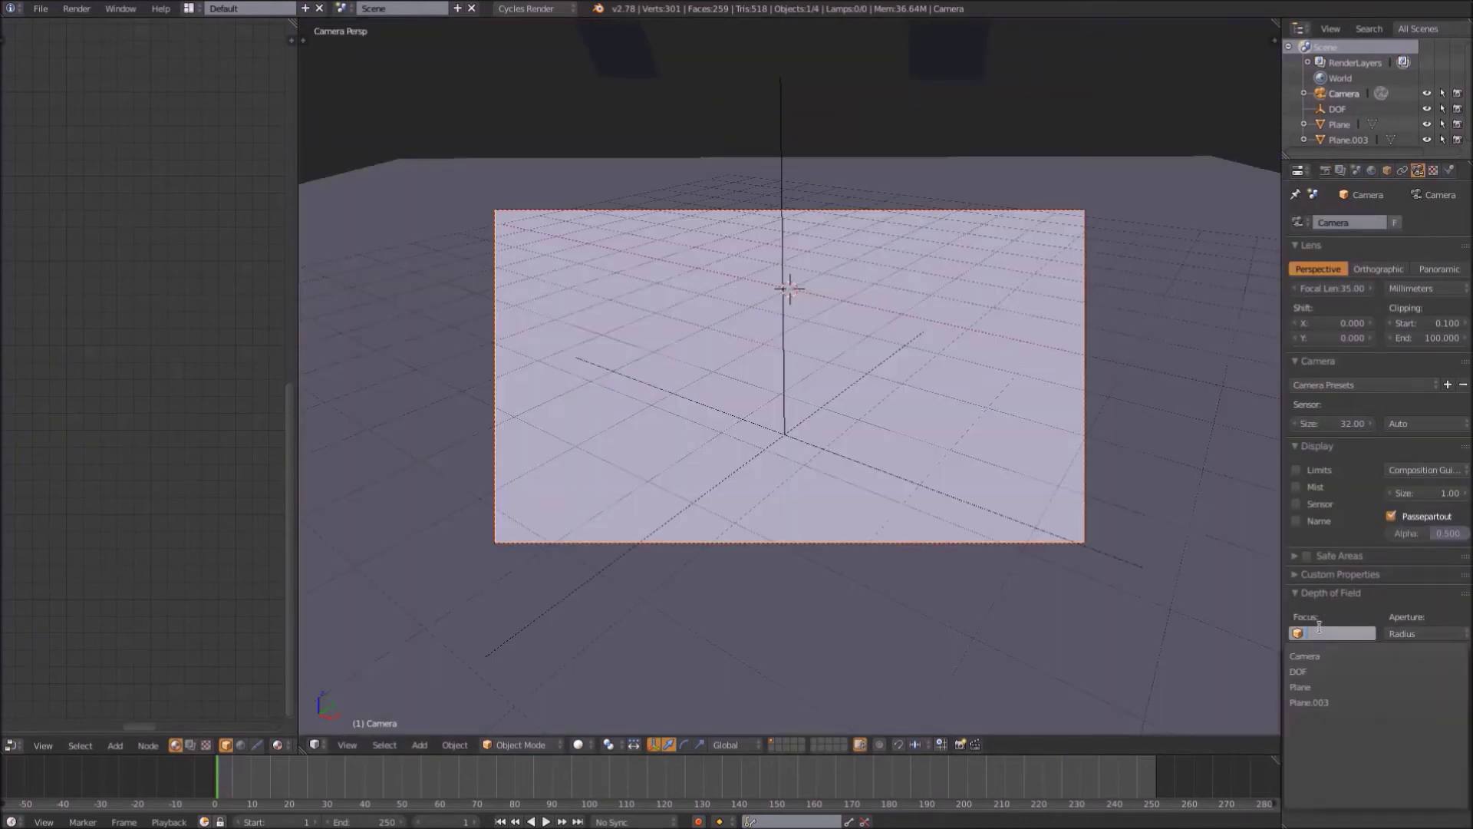
{"action": "left_click", "coordinate": [1321, 671]}
Try a camera aperture size of 0.2 for the depth of field with the rendered preview
{"action": "key", "text": "shift+z"}
{"action": "double_click", "coordinate": [1426, 650]}
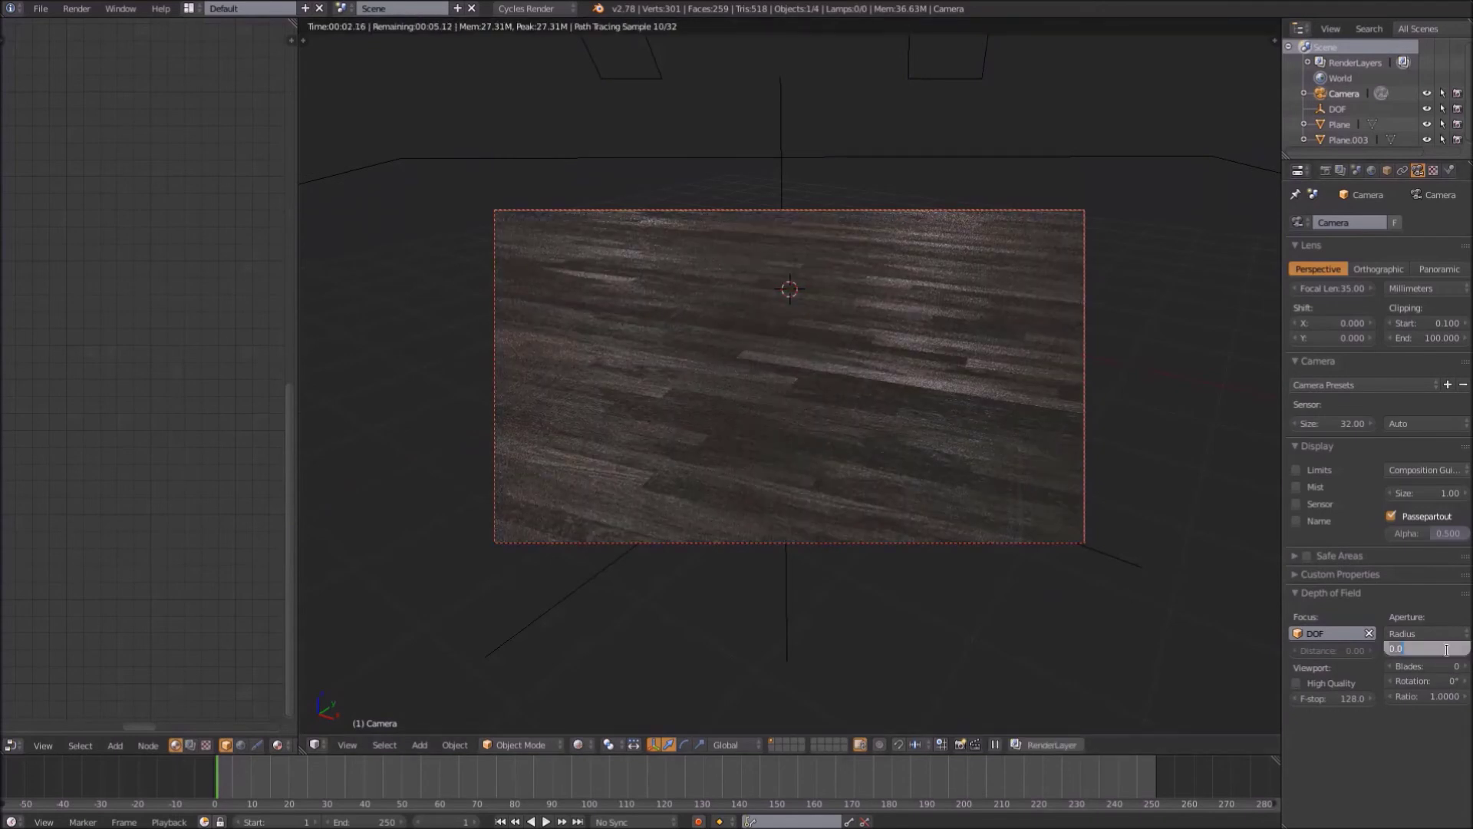
{"action": "type", "text": ".02"}
{"action": "key", "text": "Return"}
{"action": "key", "text": "Return"}
{"action": "key", "text": "z"}
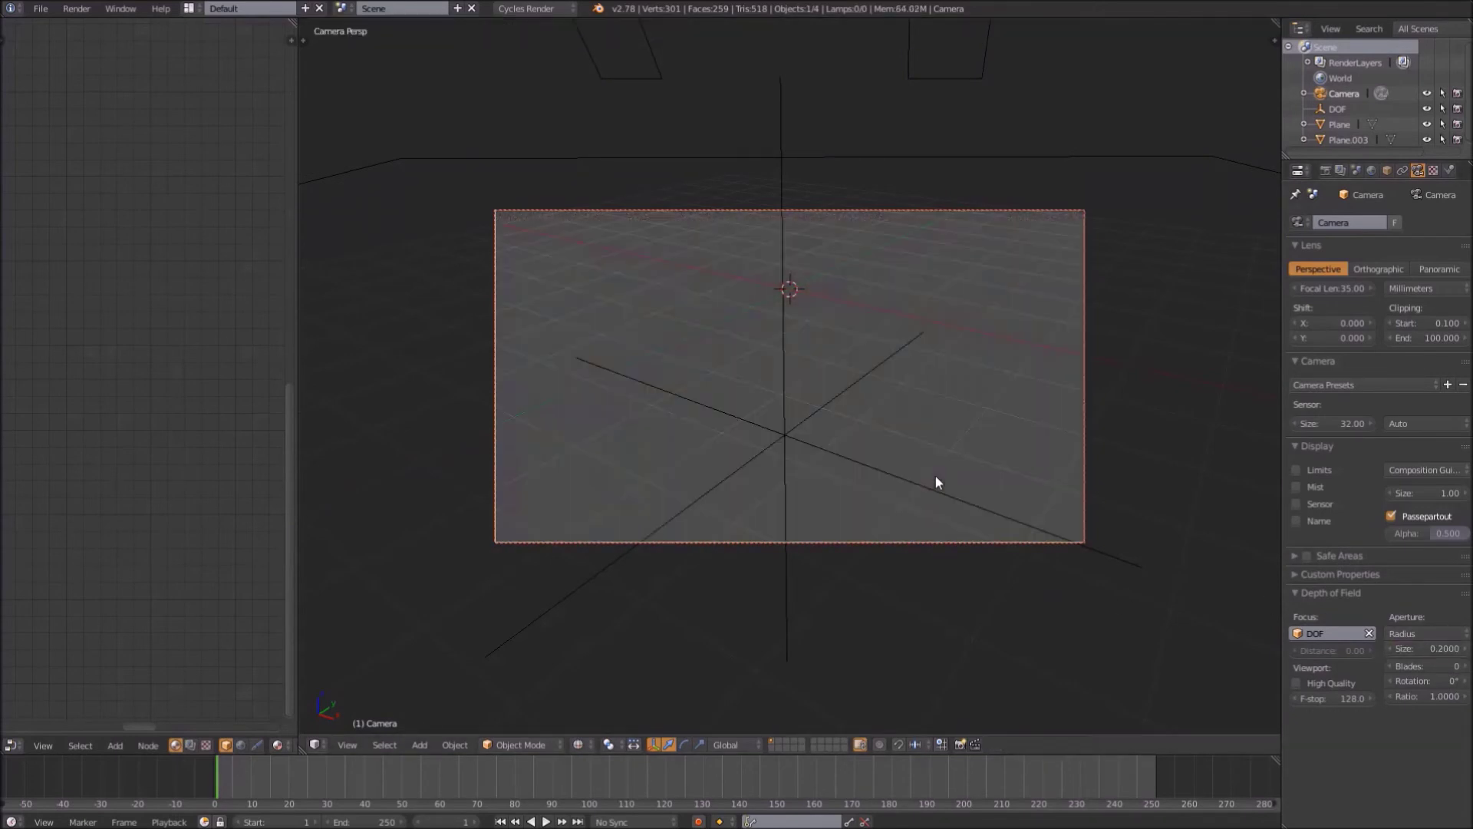
Try a camera aperture size of 0.09 and preview the rendered depth of field
{"action": "key", "text": "z"}
{"action": "double_click", "coordinate": [1425, 648]}
{"action": "type", "text": ".09"}
{"action": "key", "text": "Return"}
{"action": "key", "text": "shift+z"}
{"action": "scroll", "coordinate": [980, 450], "scroll_direction": "up", "scroll_amount": 3}
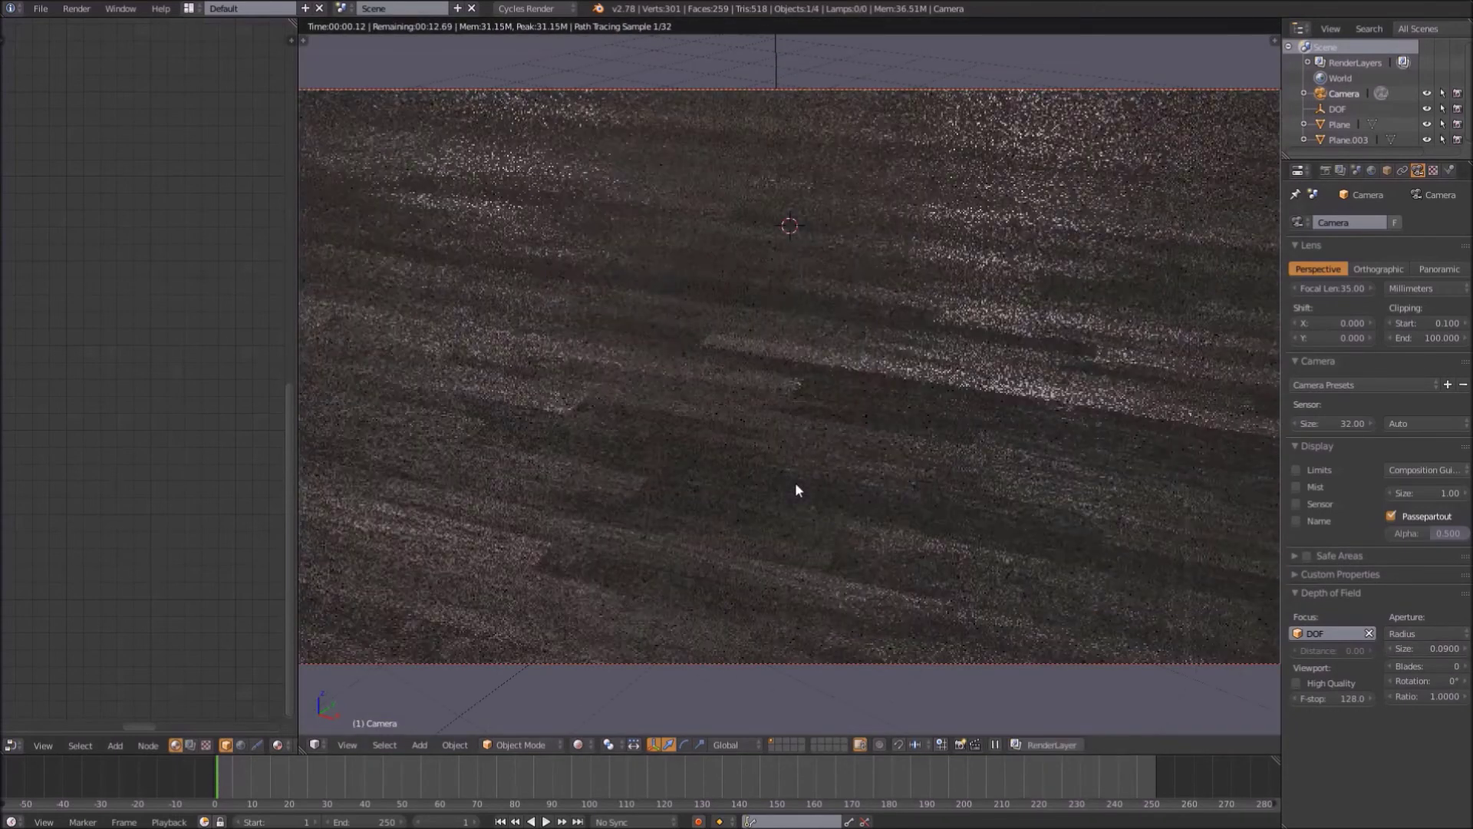
{"action": "key", "text": "shift+z"}
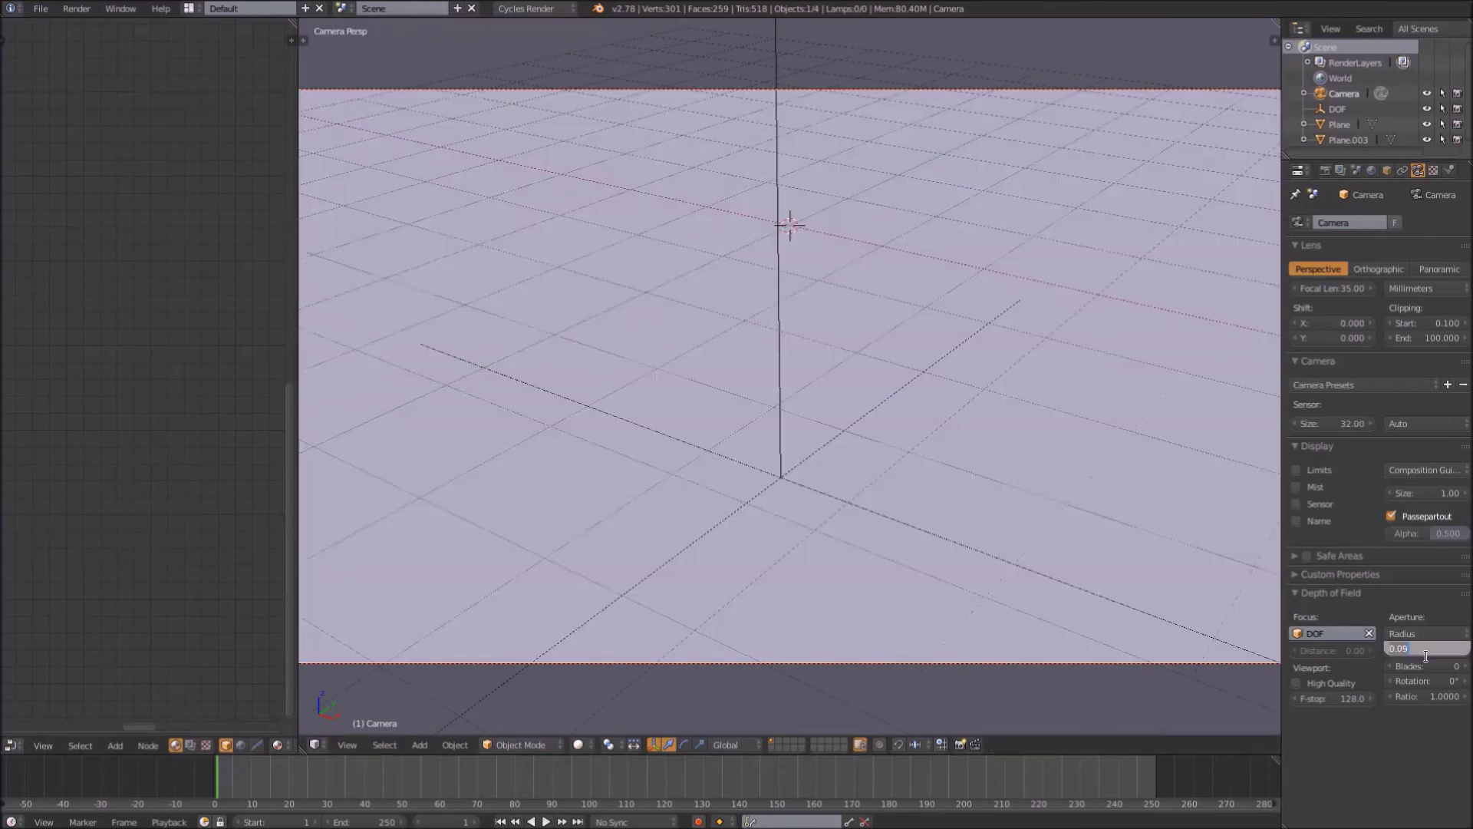
Set the camera's aperture size to 0.06, preview the render and save over the existing file
{"action": "left_click", "coordinate": [1426, 657]}
{"action": "type", "text": ".06"}
{"action": "key", "text": "Return"}
{"action": "key", "text": "shift+z"}
{"action": "key", "text": "ctrl+s"}
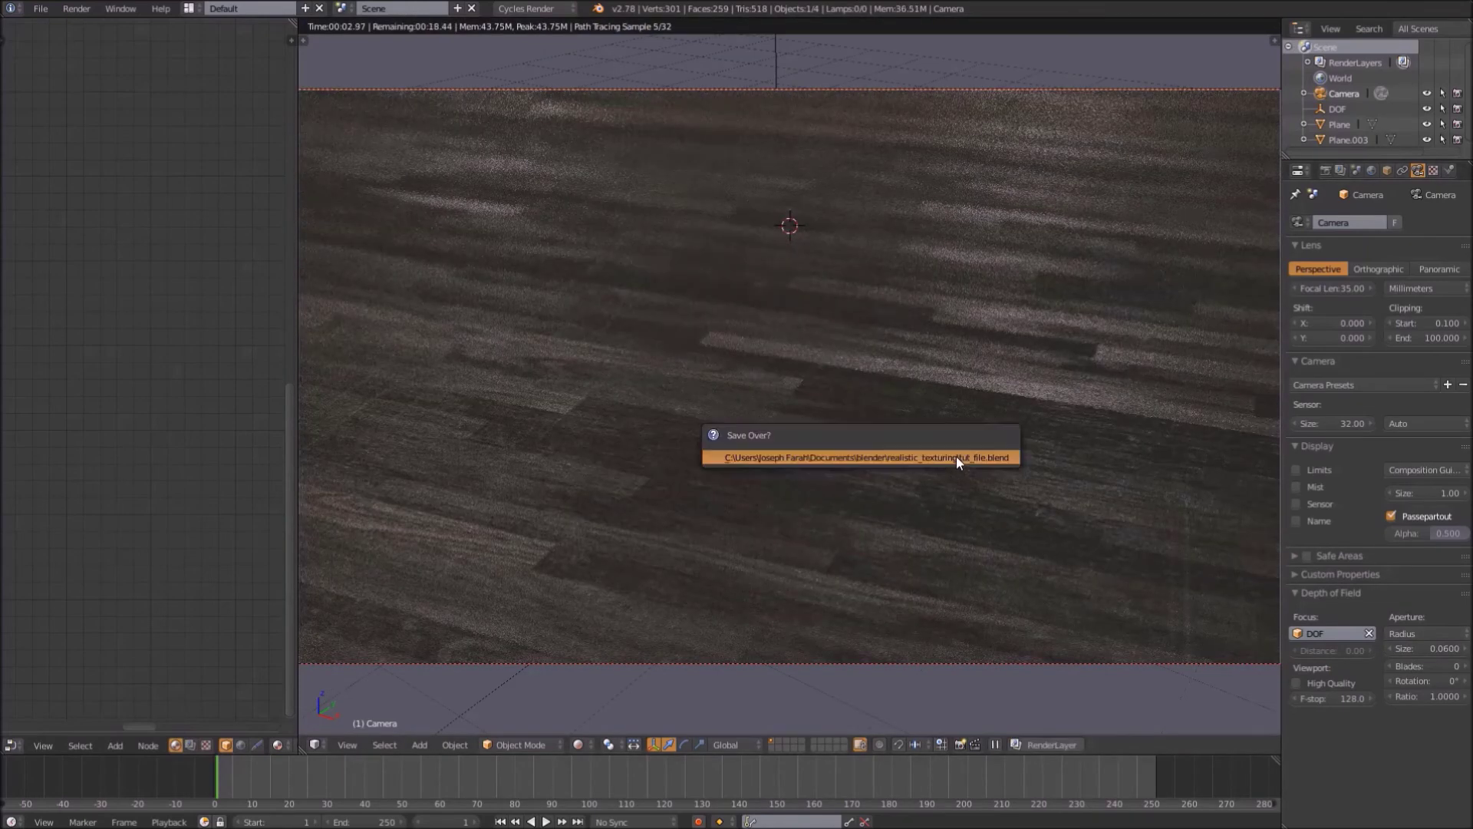
{"action": "left_click", "coordinate": [956, 457]}
Select the overhead light plane and bring its emission material nodes into view beside the rendered preview
{"action": "key", "text": "shift+z"}
{"action": "scroll", "coordinate": [951, 445], "scroll_direction": "down", "scroll_amount": 4}
{"action": "scroll", "coordinate": [775, 150], "scroll_direction": "up", "scroll_amount": 2}
{"action": "scroll", "coordinate": [660, 100], "scroll_direction": "down", "scroll_amount": 1}
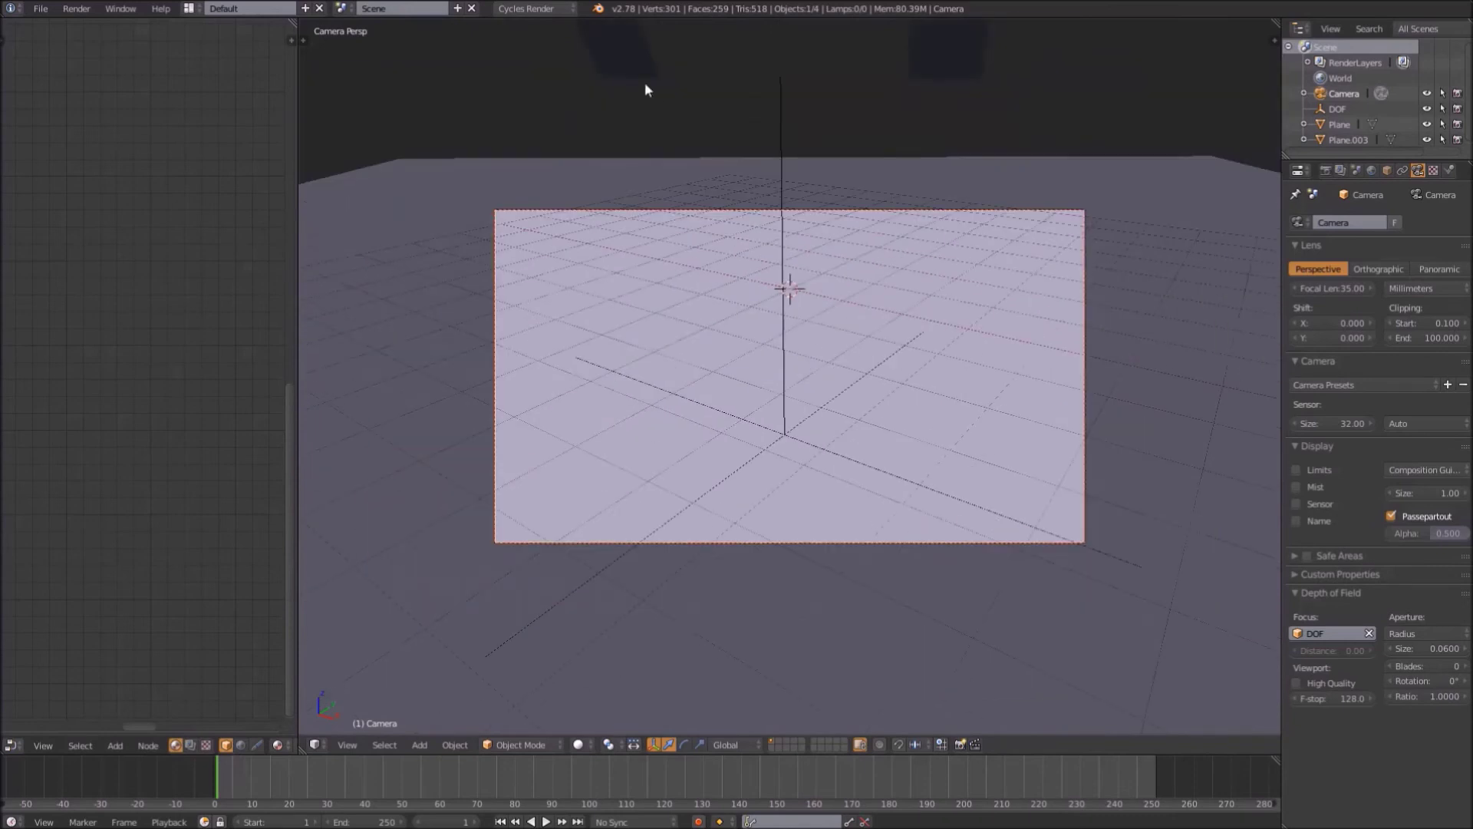
{"action": "right_click", "coordinate": [644, 81]}
{"action": "left_click", "coordinate": [301, 486]}
{"action": "left_click_drag", "start_coordinate": [303, 490], "coordinate": [757, 476]}
{"action": "key", "text": "shift+z"}
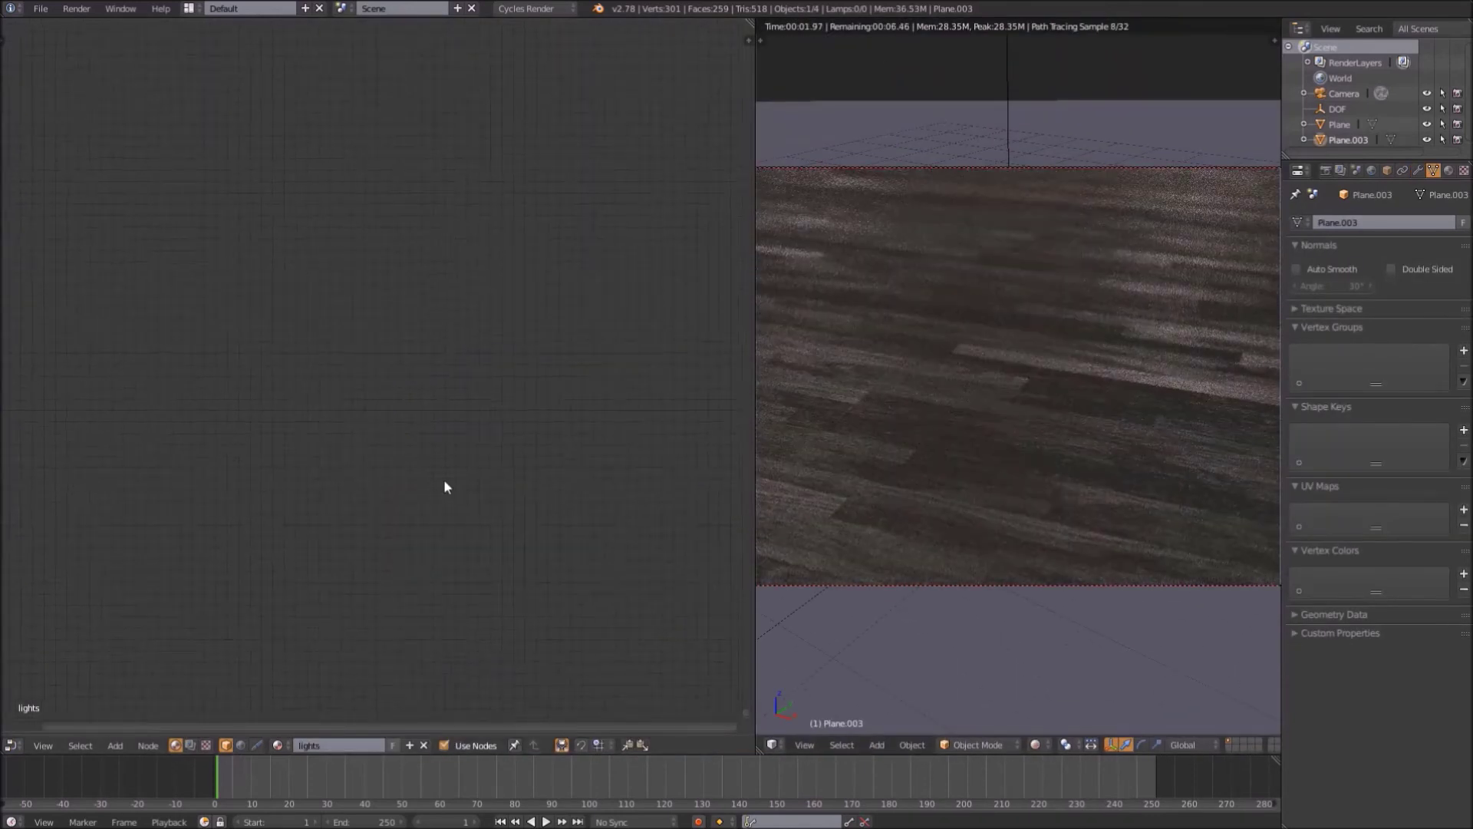
{"action": "key", "text": "Home"}
{"action": "scroll", "coordinate": [237, 369], "scroll_direction": "up", "scroll_amount": 3}
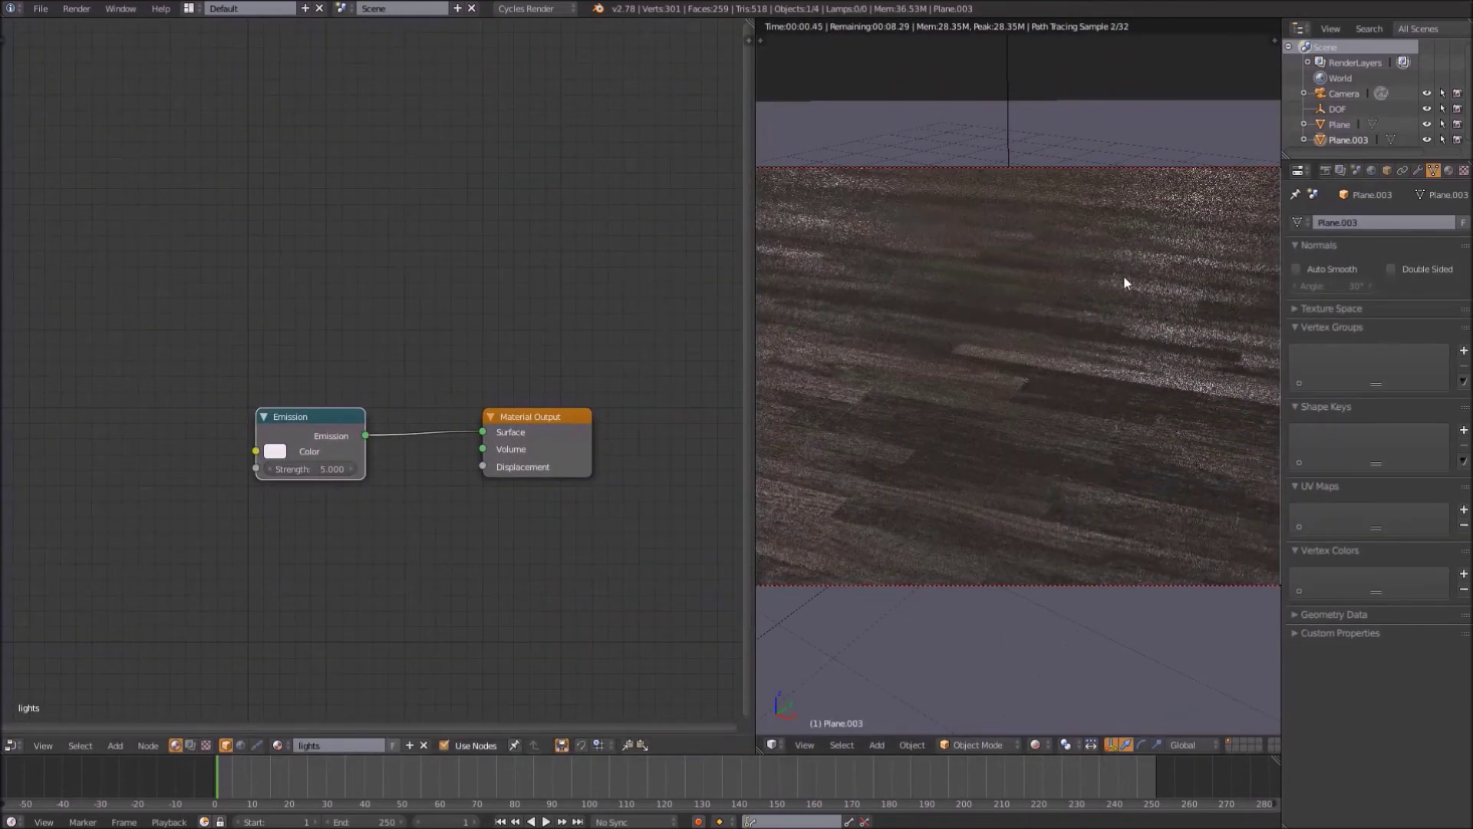
Set the scene's color management view to Film
{"action": "key", "text": "shift+z"}
{"action": "left_click", "coordinate": [1356, 170]}
{"action": "key", "text": "shift+z"}
{"action": "left_click", "coordinate": [1343, 496]}
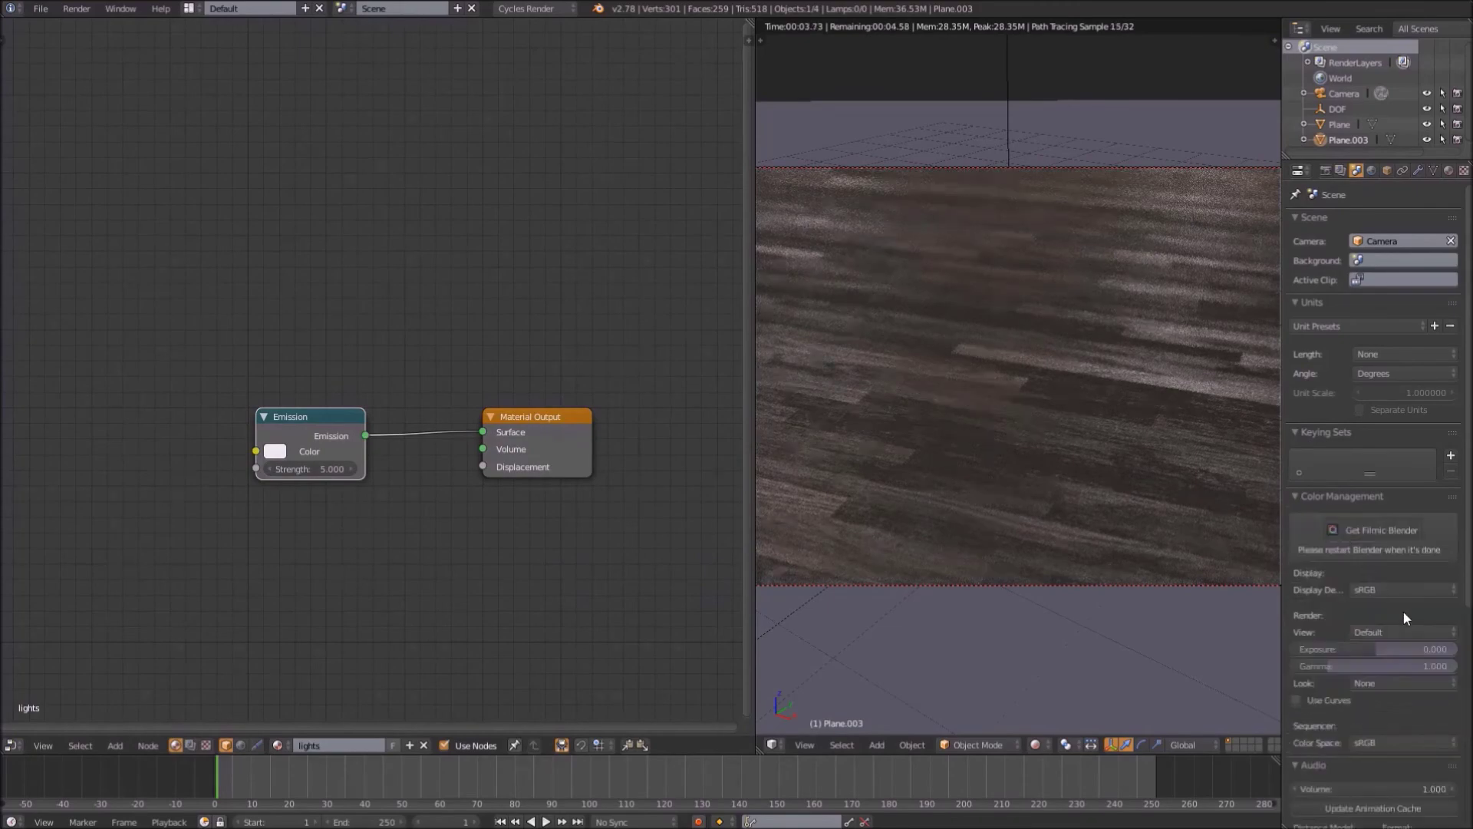
{"action": "left_click", "coordinate": [1381, 631]}
{"action": "left_click", "coordinate": [1379, 583]}
Set the light plane's Emission strength to 10
{"action": "left_click", "coordinate": [323, 469]}
{"action": "type", "text": "10"}
{"action": "key", "text": "Return"}
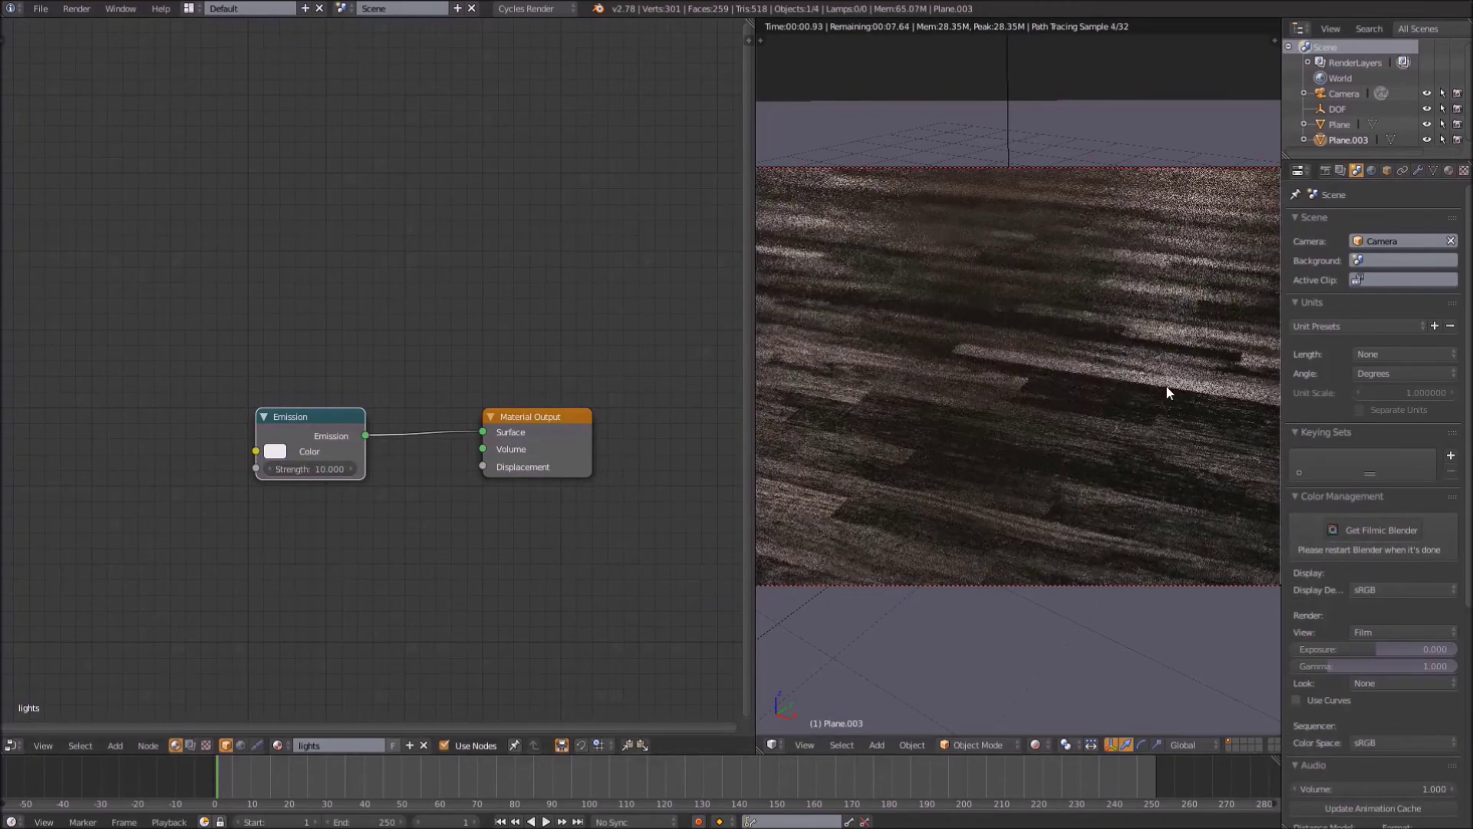
Enlarge the 3D view, leave the rendered preview and render the final image
{"action": "left_click_drag", "start_coordinate": [647, 409], "coordinate": [286, 407]}
{"action": "key", "text": "z"}
{"action": "key", "text": "z"}
{"action": "key", "text": "super"}
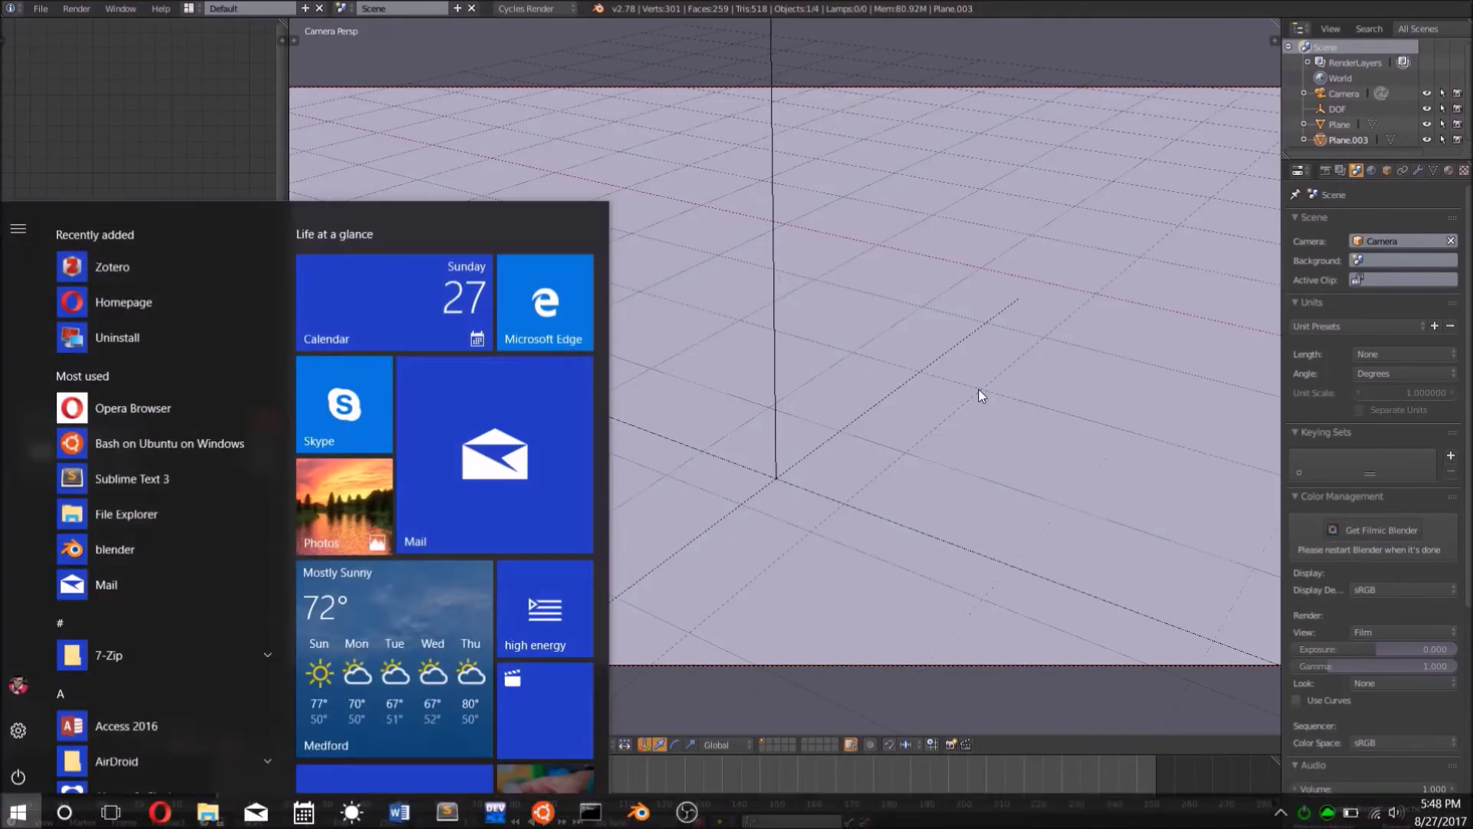
{"action": "key", "text": "super"}
{"action": "key", "text": "F12"}
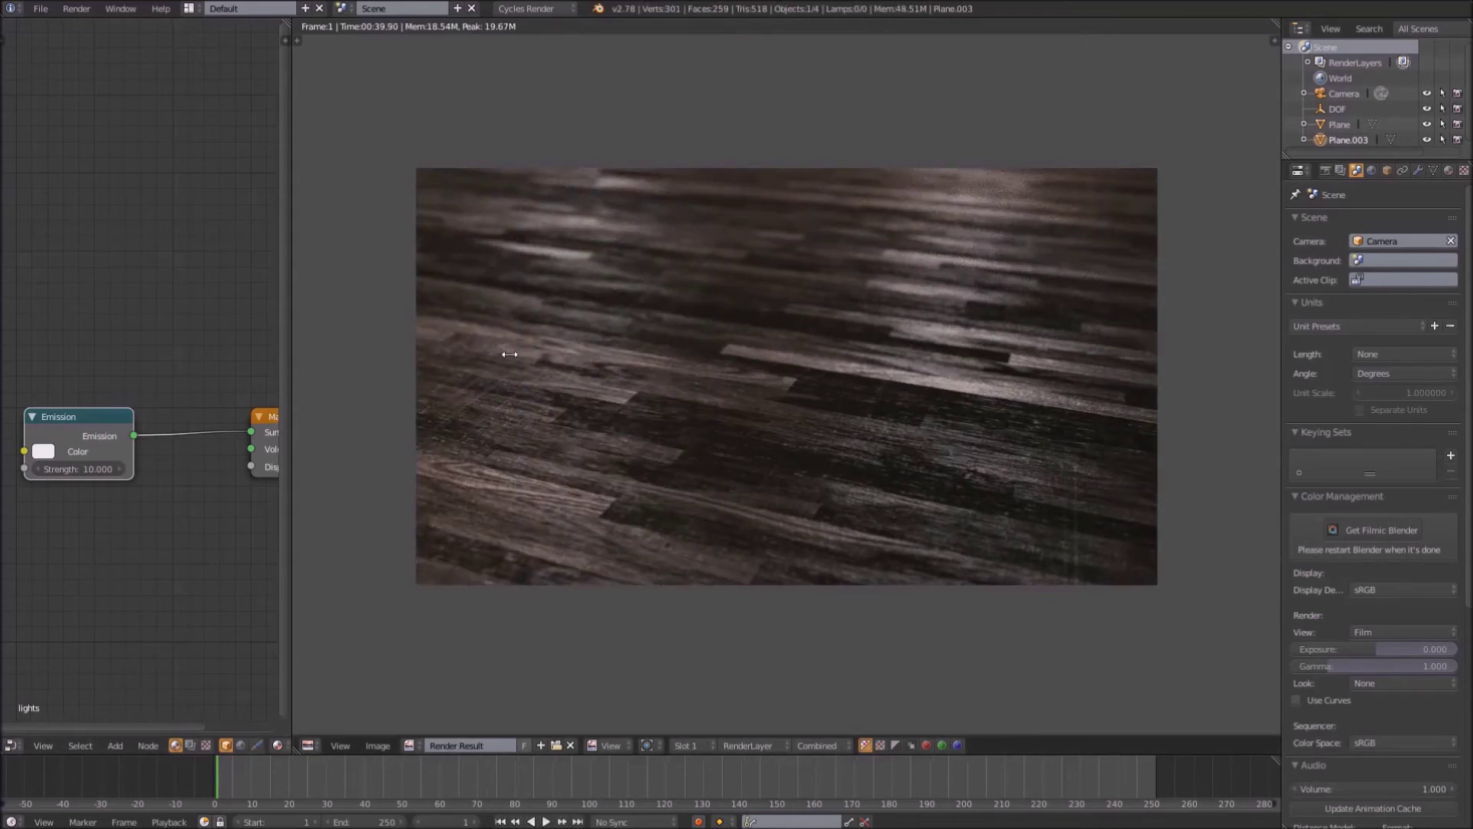
Widen the node editor, switch it to compositing nodes with Use Nodes enabled, and save the file
{"action": "left_click_drag", "start_coordinate": [284, 374], "coordinate": [875, 374]}
{"action": "key", "text": "ctrl+s"}
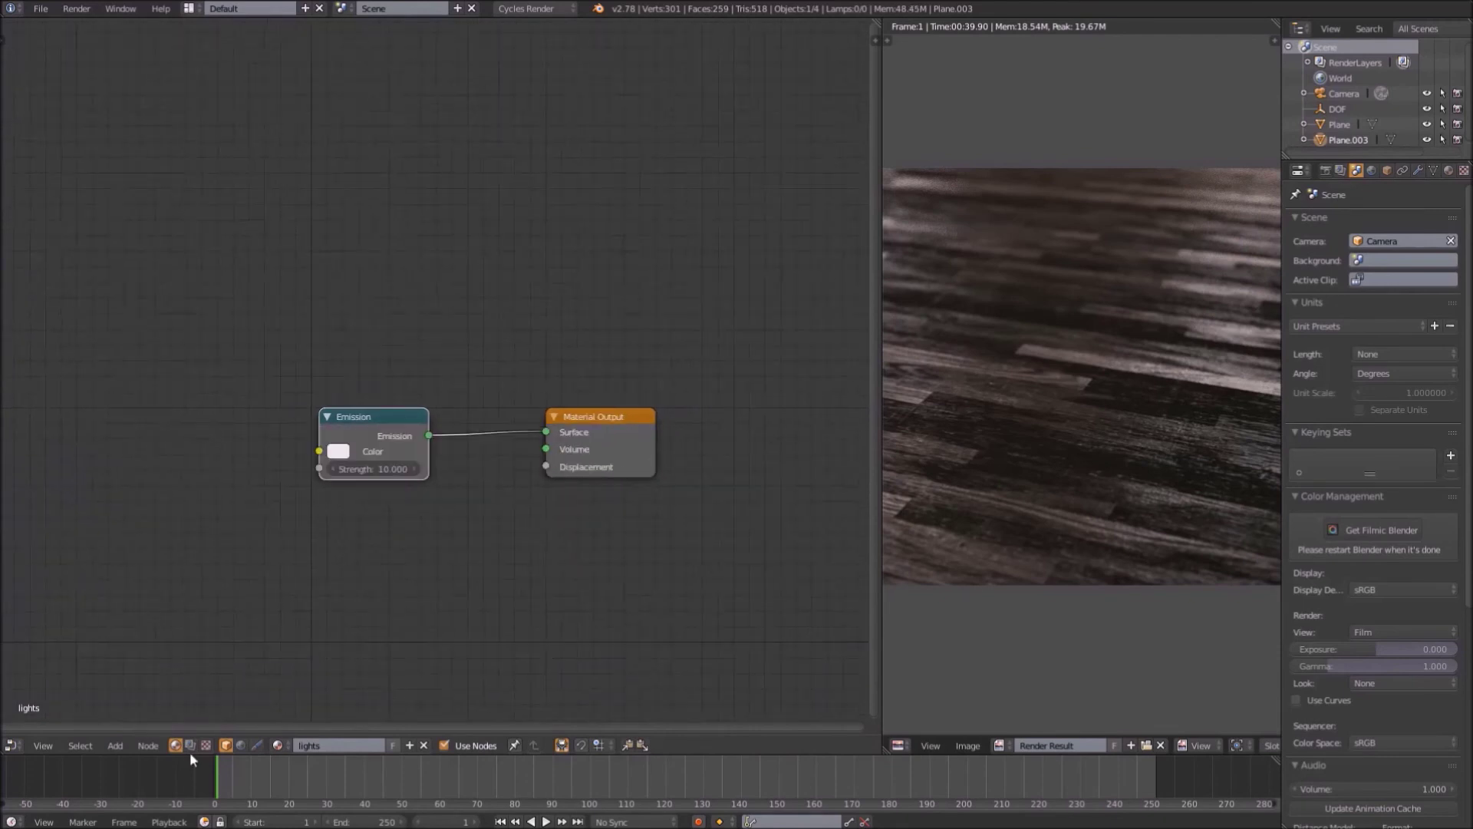
{"action": "left_click", "coordinate": [190, 745]}
{"action": "key", "text": "ctrl+s"}
{"action": "left_click", "coordinate": [311, 591]}
{"action": "left_click", "coordinate": [226, 746]}
Space out the Render Layers and Composite nodes and add a Viewer node showing the rendered image
{"action": "scroll", "coordinate": [503, 551], "scroll_direction": "up", "scroll_amount": 3}
{"action": "left_click_drag", "start_coordinate": [409, 352], "coordinate": [120, 339]}
{"action": "scroll", "coordinate": [568, 356], "scroll_direction": "down", "scroll_amount": 4}
{"action": "middle_click_drag", "start_coordinate": [596, 361], "coordinate": [477, 330]}
{"action": "left_click_drag", "start_coordinate": [478, 330], "coordinate": [651, 340]}
{"action": "left_click", "coordinate": [71, 351], "text": "ctrl+shift"}
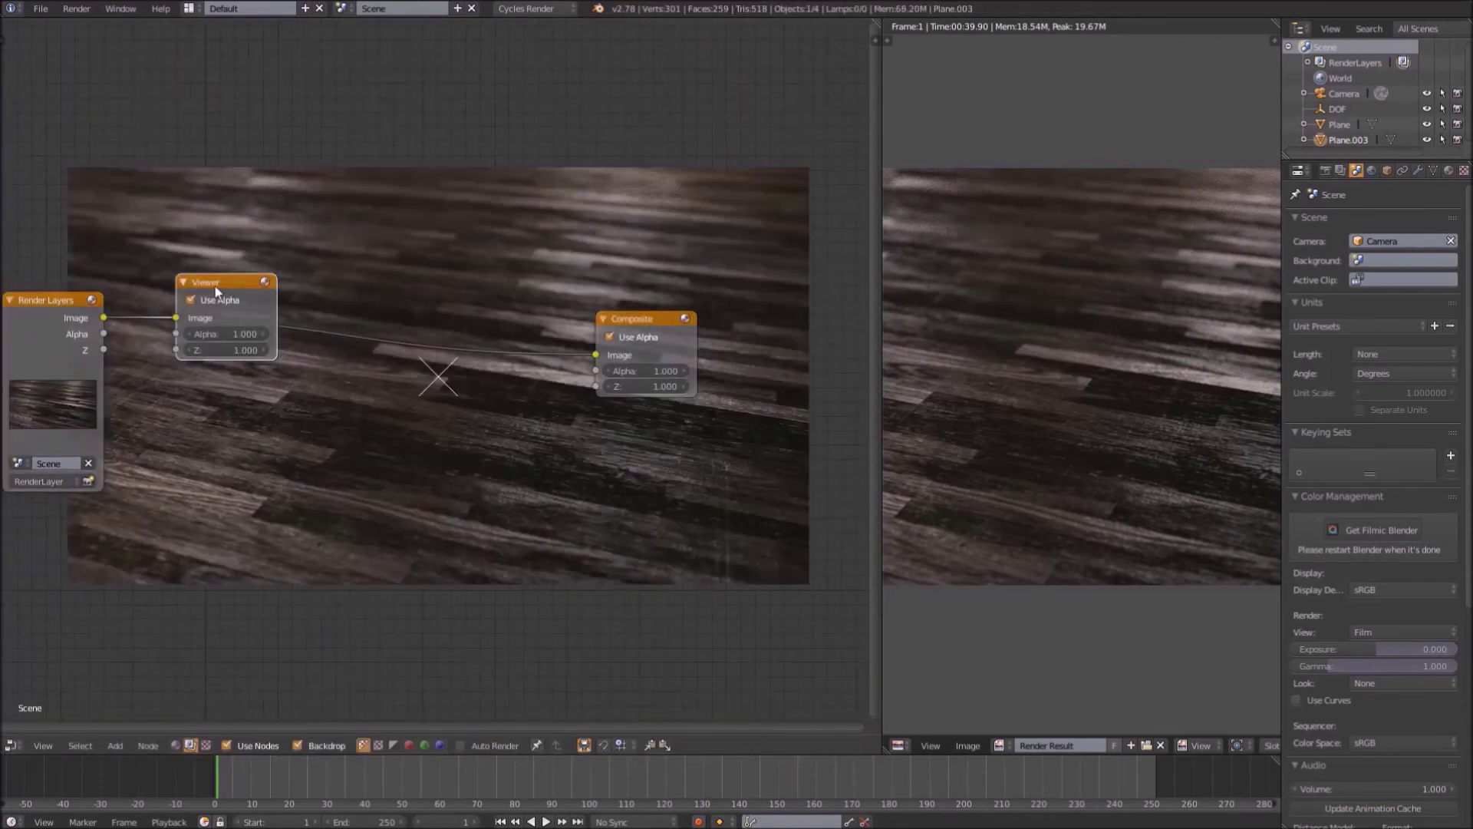
{"action": "left_click_drag", "start_coordinate": [216, 290], "coordinate": [682, 537]}
Insert a Glare node between Render Layers and Composite and link its output to the Viewer
{"action": "key", "text": "shift+a"}
{"action": "left_click", "coordinate": [681, 535]}
{"action": "type", "text": "gla"}
{"action": "key", "text": "Return"}
{"action": "left_click", "coordinate": [149, 298]}
{"action": "left_click", "coordinate": [199, 312], "text": "ctrl+shift"}
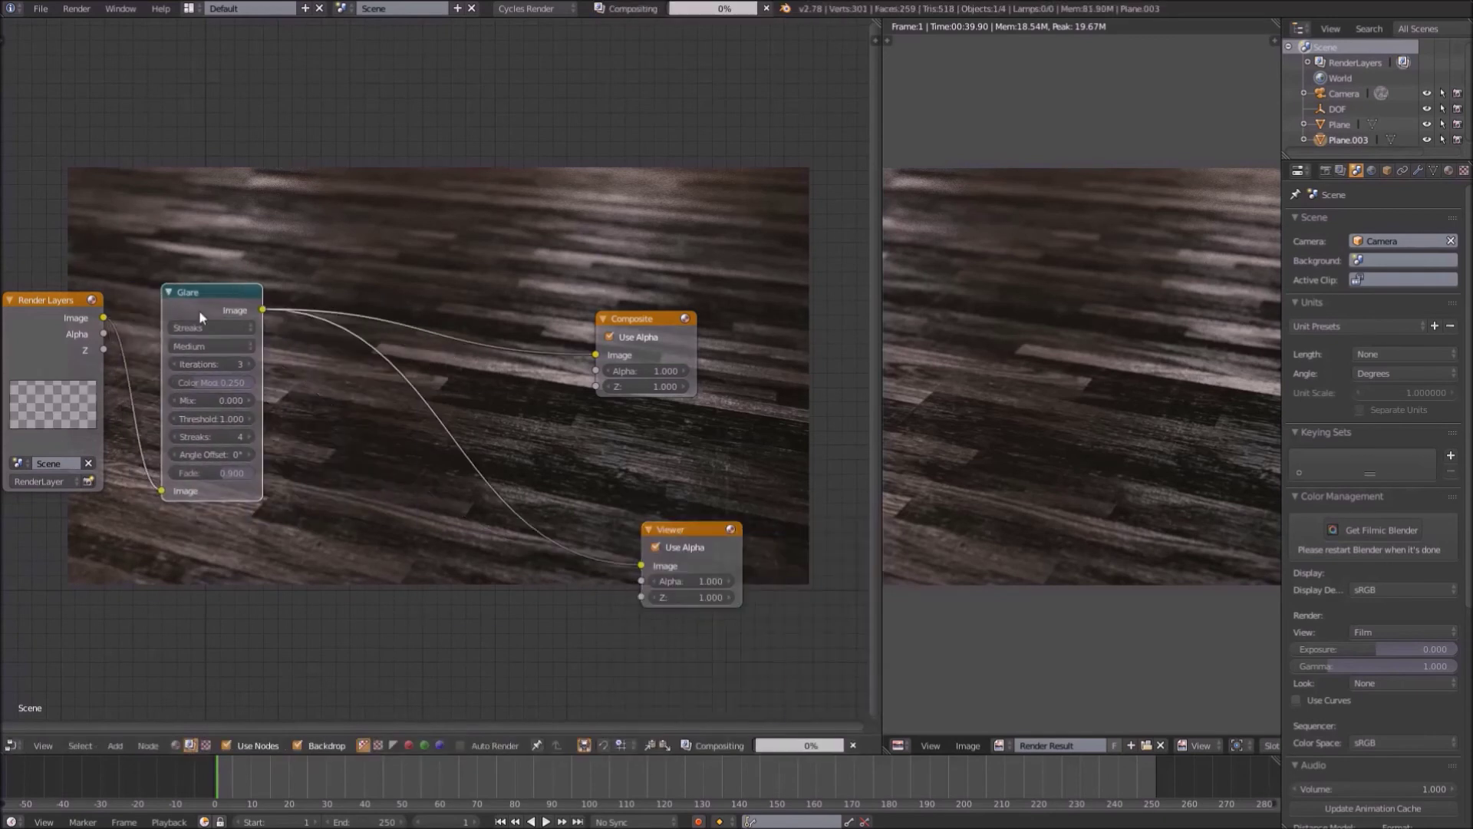
Change the Glare type to Fog Glow and set its threshold to 0.1
{"action": "scroll", "coordinate": [202, 322], "scroll_direction": "up", "scroll_amount": 1}
{"action": "left_click", "coordinate": [154, 317]}
{"action": "left_click", "coordinate": [147, 253]}
{"action": "left_click", "coordinate": [150, 386]}
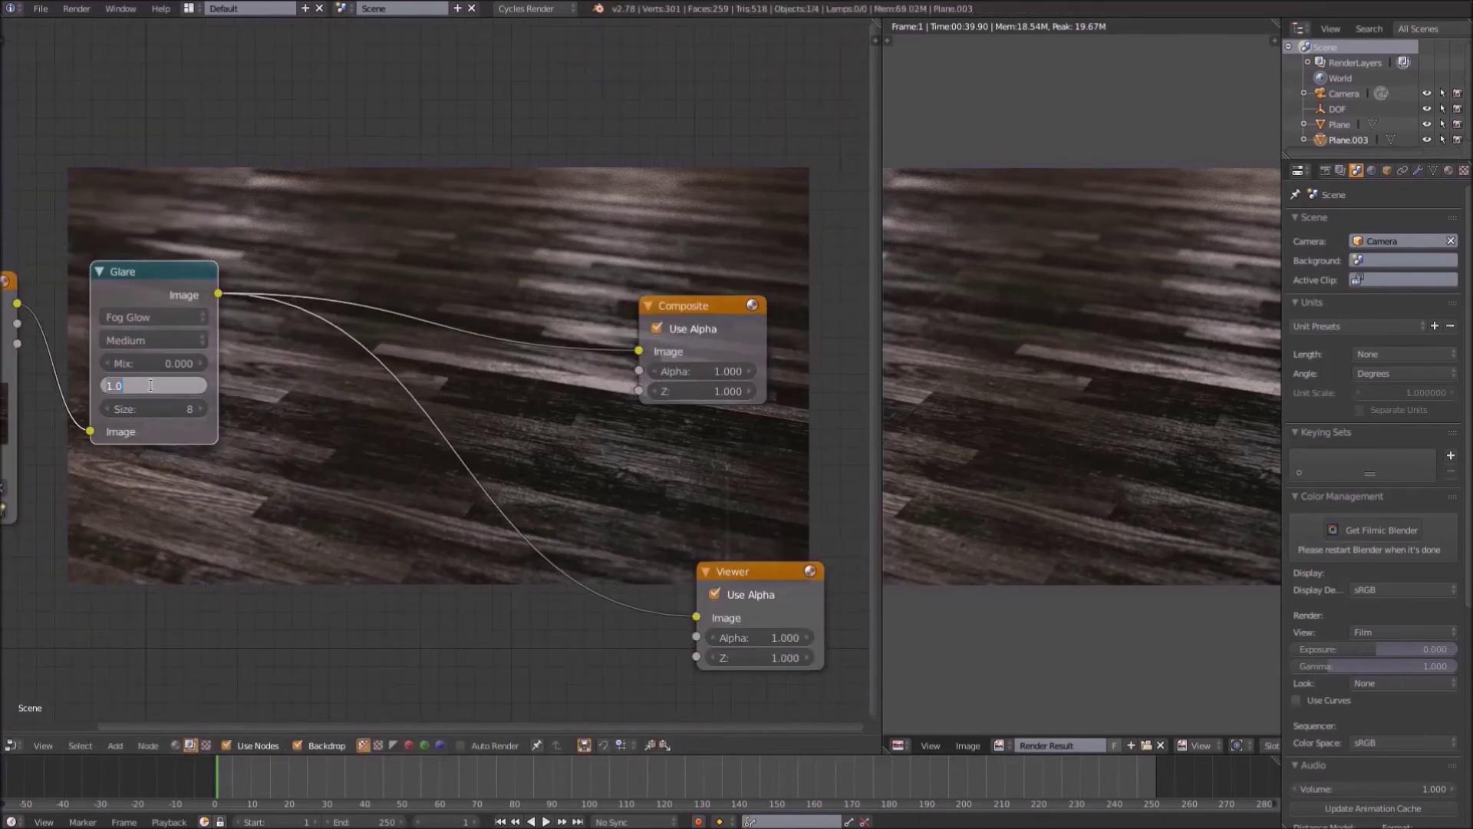
{"action": "type", "text": "0"}
{"action": "key", "text": "Return"}
{"action": "left_click", "coordinate": [153, 388]}
{"action": "type", "text": ".1"}
{"action": "key", "text": "Return"}
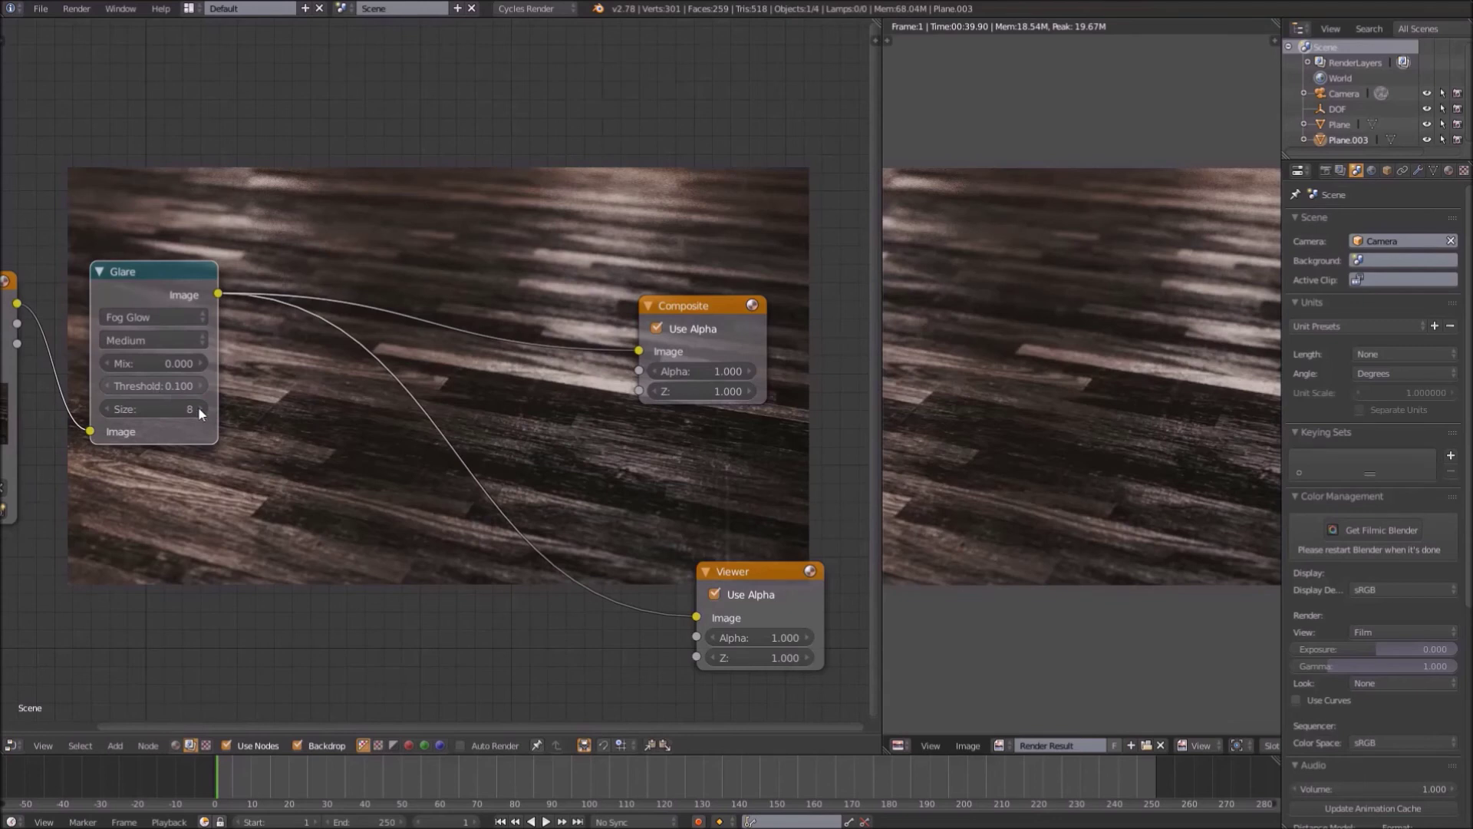
Insert an RGB Curves node between Glare and Composite and link its output to the Viewer
{"action": "left_click", "coordinate": [202, 384]}
{"action": "left_click", "coordinate": [108, 384]}
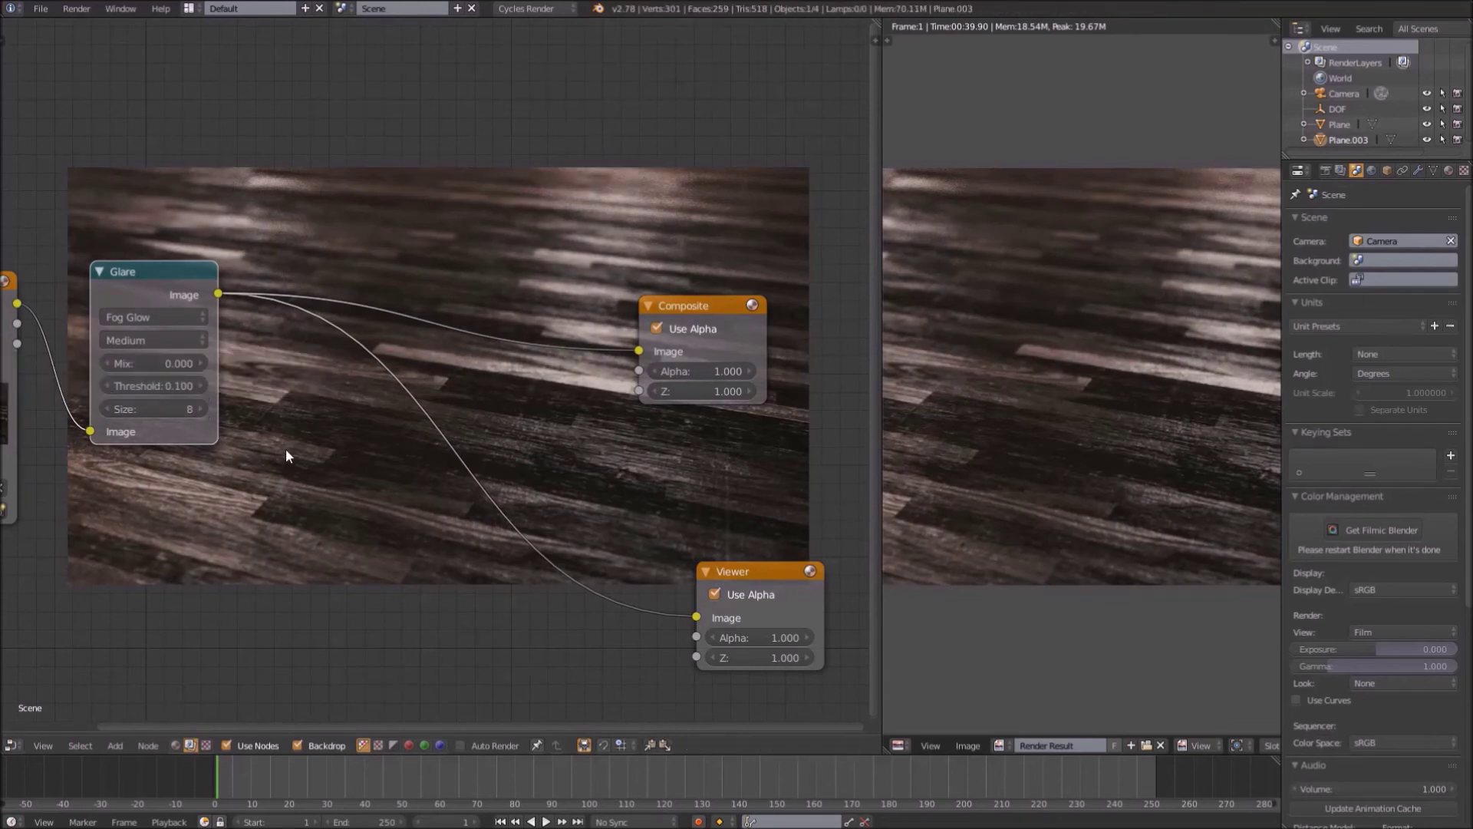
{"action": "key", "text": "shift+a"}
{"action": "left_click", "coordinate": [285, 448]}
{"action": "type", "text": "rgb"}
{"action": "key", "text": "Down"}
{"action": "key", "text": "Return"}
{"action": "left_click", "coordinate": [292, 255]}
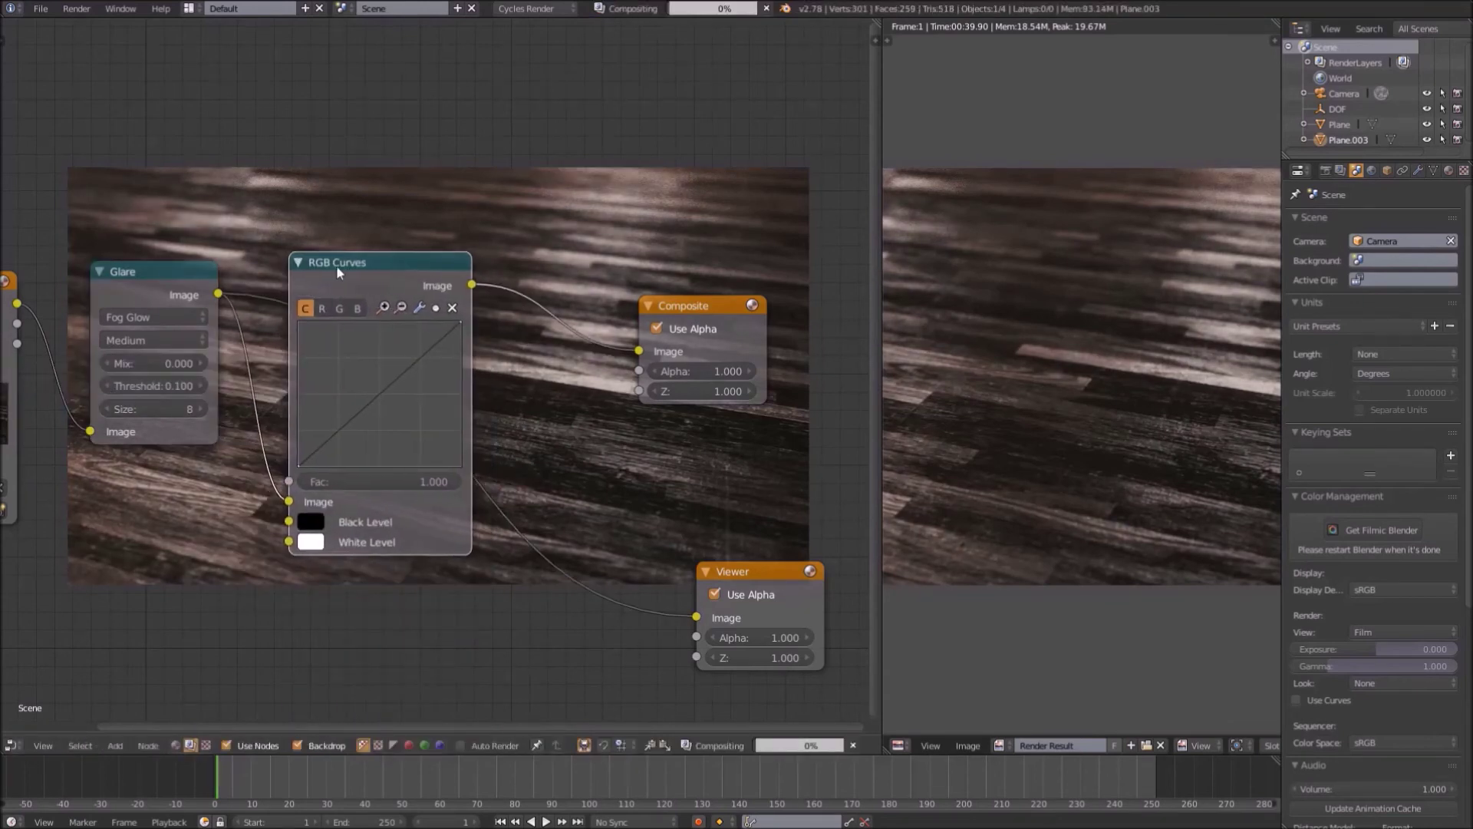
{"action": "left_click", "coordinate": [336, 267], "text": "ctrl+shift"}
Add a midpoint to the combined curve, lower the red curve's midpoint to about X 0.478, Y 0.456, and save the file
{"action": "middle_click_drag", "start_coordinate": [355, 356], "coordinate": [334, 524]}
{"action": "left_click", "coordinate": [353, 562]}
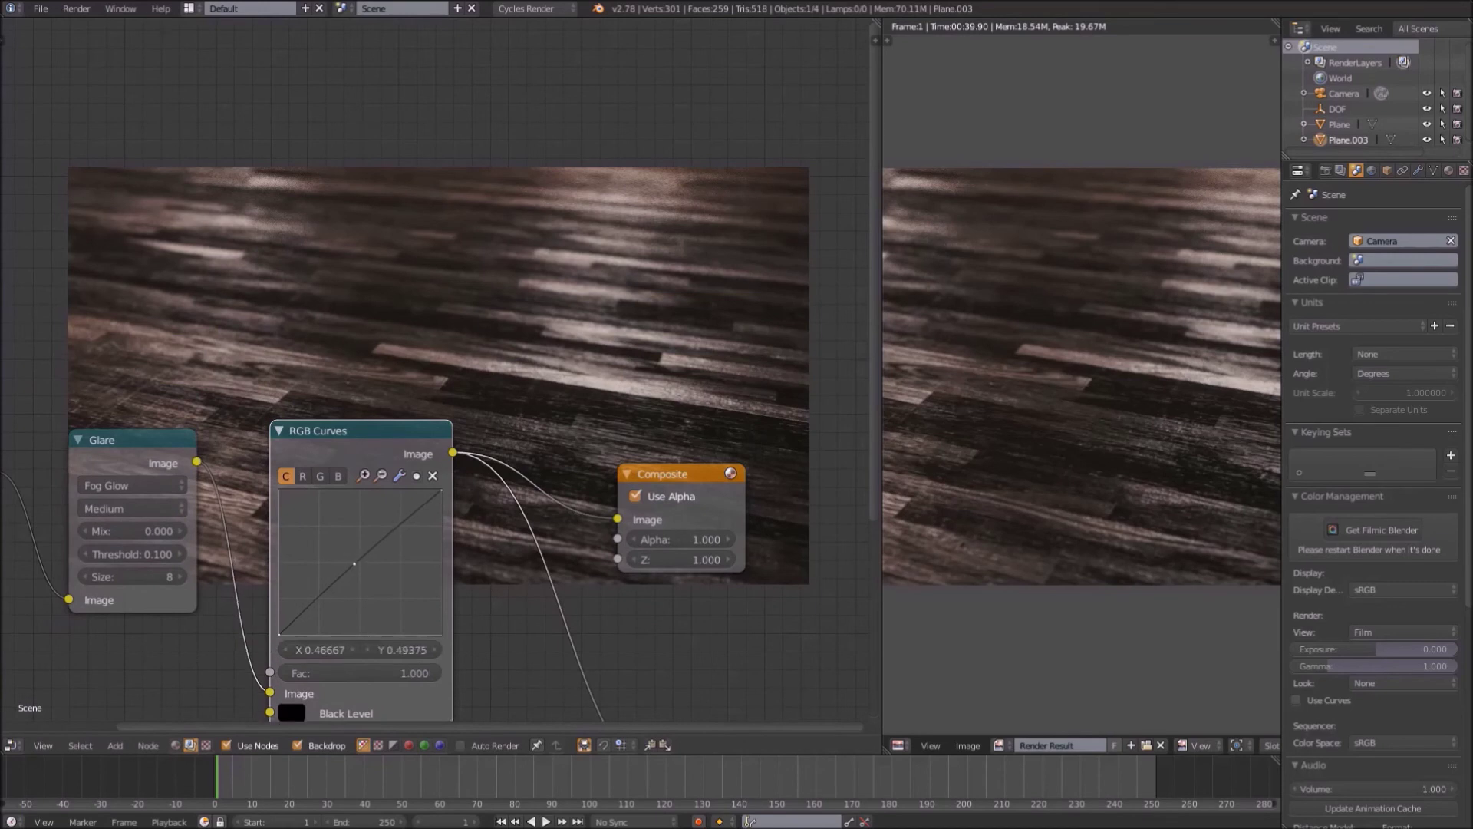
{"action": "left_click", "coordinate": [303, 476]}
{"action": "left_click", "coordinate": [361, 569]}
{"action": "mouse_move", "coordinate": [361, 568]}
{"action": "left_mouse_down"}
{"action": "mouse_move", "coordinate": [344, 561]}
{"action": "mouse_move", "coordinate": [356, 568]}
{"action": "left_mouse_up"}
{"action": "middle_click_drag", "start_coordinate": [591, 509], "coordinate": [577, 452]}
{"action": "middle_click_drag", "start_coordinate": [453, 459], "coordinate": [388, 370]}
{"action": "key", "text": "ctrl+s"}
Move the Composite and Viewer nodes farther away from RGB Curves to make room for another node
{"action": "left_click", "coordinate": [388, 374]}
{"action": "scroll", "coordinate": [572, 336], "scroll_direction": "down", "scroll_amount": 2}
{"action": "middle_click_drag", "start_coordinate": [572, 336], "coordinate": [319, 325]}
{"action": "left_click_drag", "start_coordinate": [319, 326], "coordinate": [588, 345]}
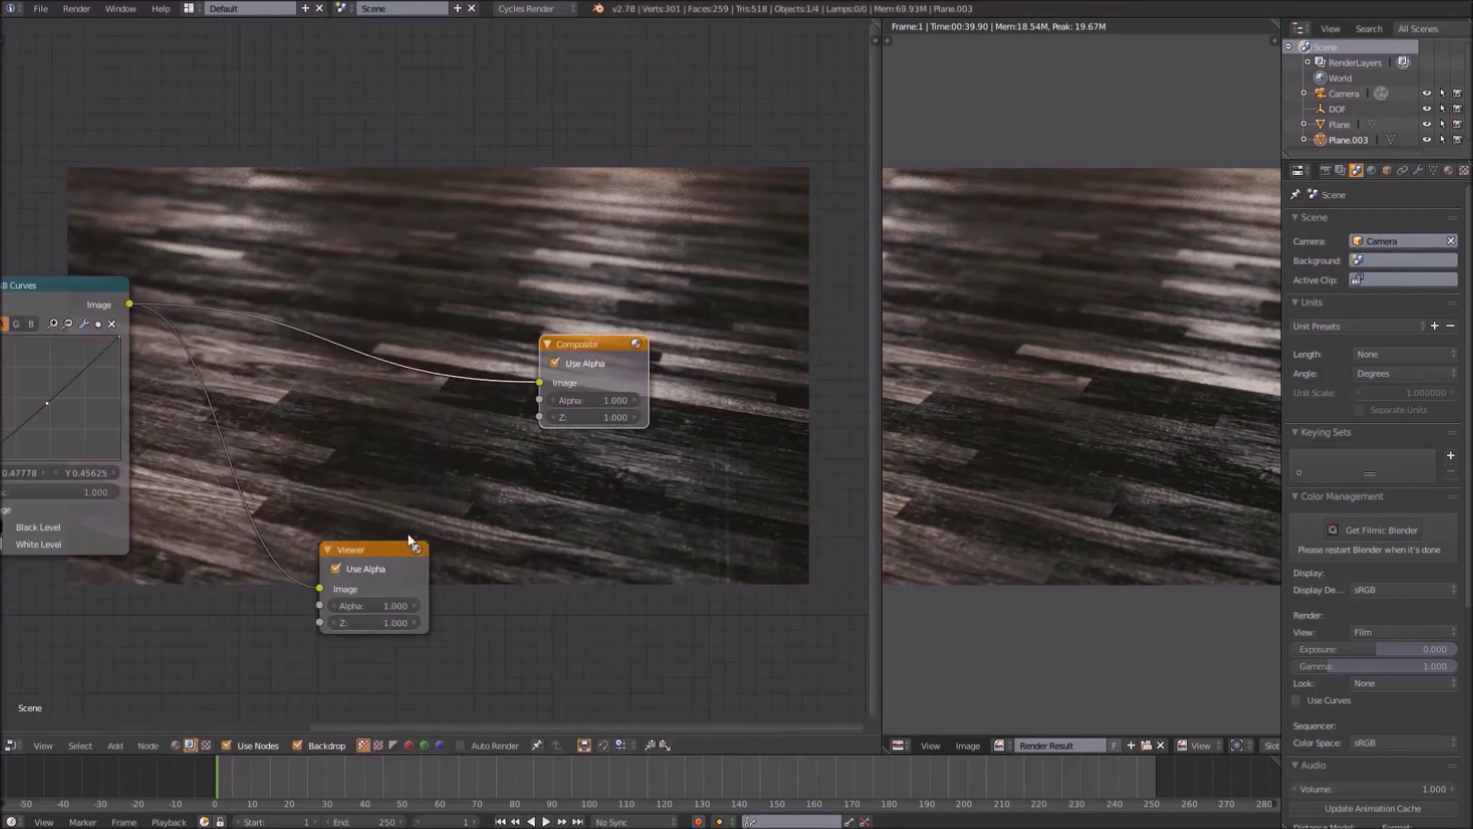
{"action": "left_click", "coordinate": [374, 571]}
{"action": "left_click", "coordinate": [369, 571]}
{"action": "left_click_drag", "start_coordinate": [342, 553], "coordinate": [656, 551]}
{"action": "key", "text": "shift+a"}
{"action": "left_click", "coordinate": [656, 552]}
{"action": "type", "text": "l"}
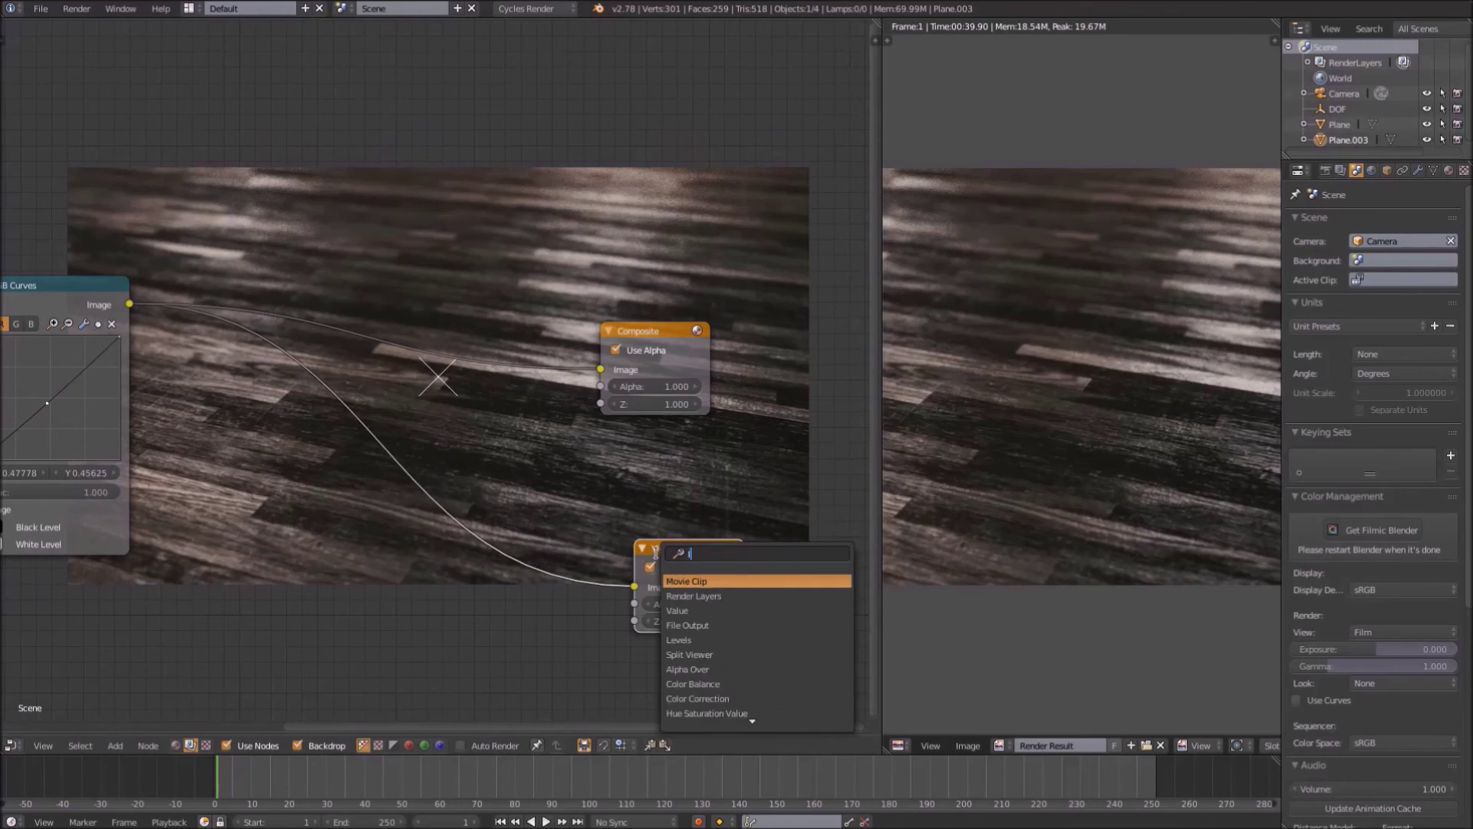
{"action": "key", "text": "Escape"}
Insert a Lens Distortion node between RGB Curves and Composite and link its output to the Viewer
{"action": "key", "text": "shift+a"}
{"action": "left_click", "coordinate": [657, 552]}
{"action": "type", "text": "len"}
{"action": "key", "text": "Return"}
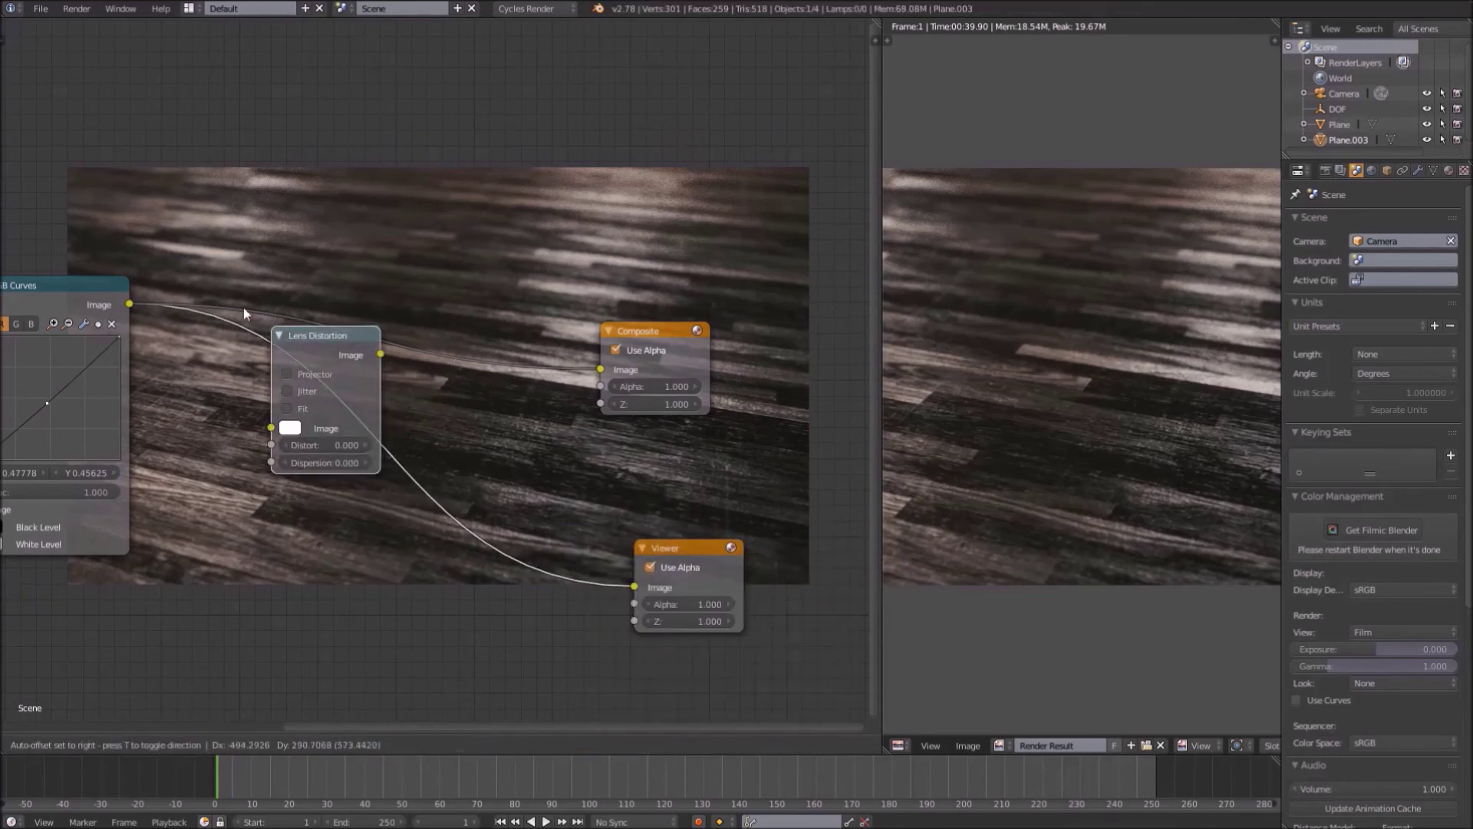
{"action": "left_click", "coordinate": [234, 307]}
{"action": "left_click", "coordinate": [301, 312], "text": "ctrl+shift"}
Set the Lens Distortion node's Distort to 0.002 and enable both Fit and Jitter
{"action": "scroll", "coordinate": [251, 396], "scroll_direction": "up", "scroll_amount": 3}
{"action": "left_click", "coordinate": [254, 439]}
{"action": "type", "text": "."}
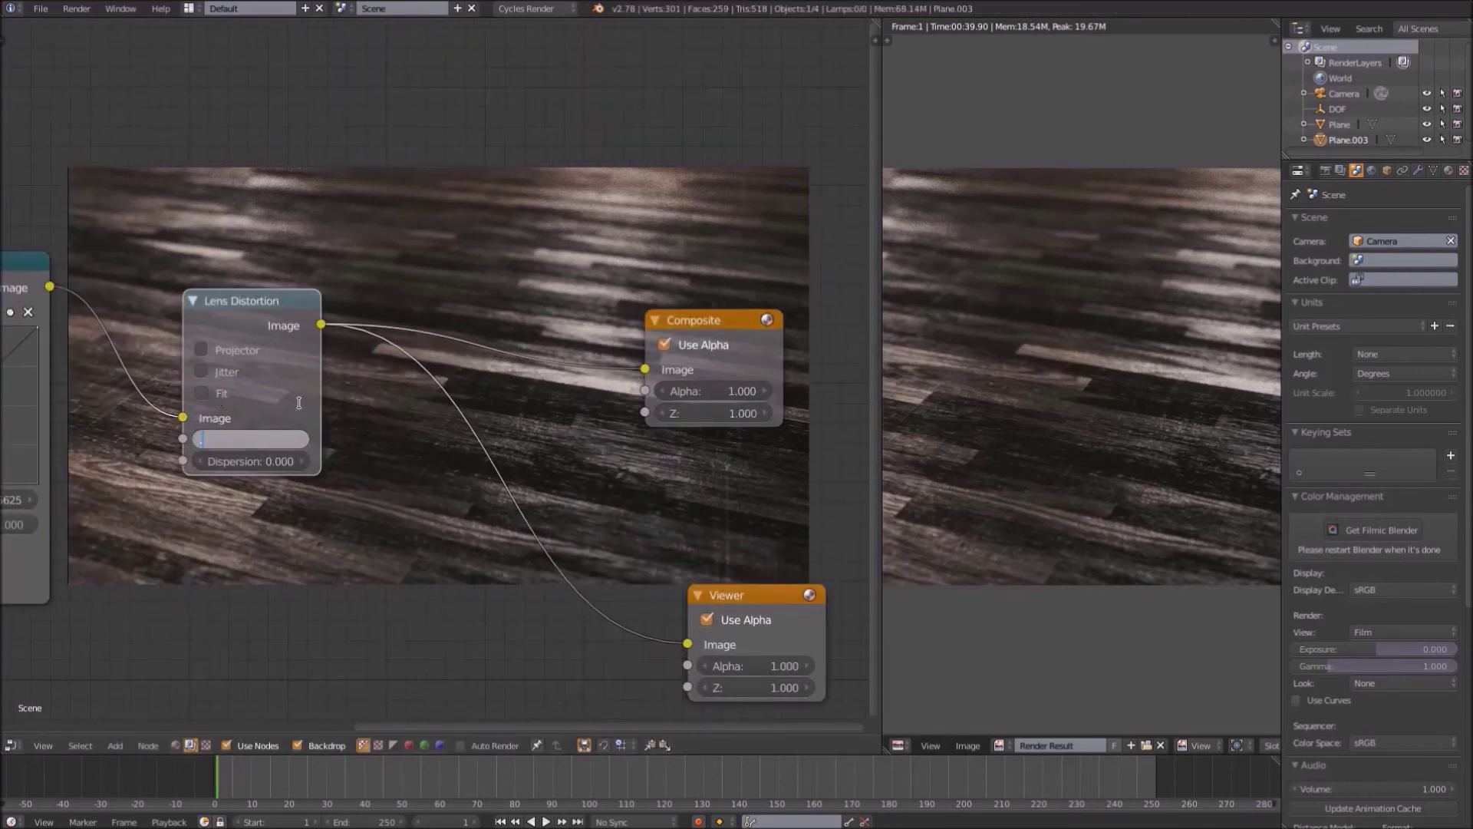
{"action": "type", "text": "0.002"}
{"action": "key", "text": "Return"}
{"action": "left_click", "coordinate": [201, 393]}
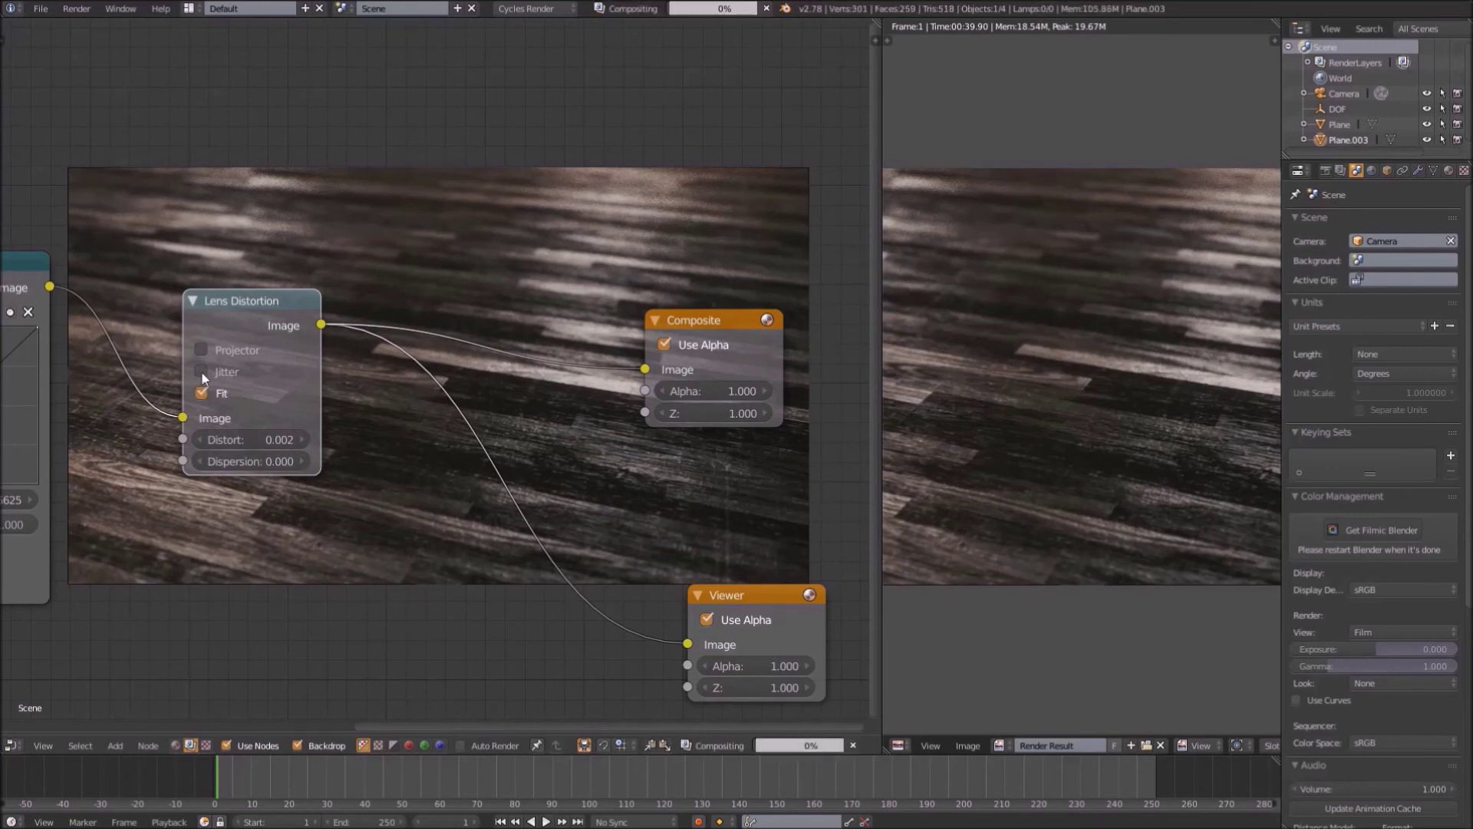
{"action": "left_click", "coordinate": [201, 371]}
Show the node properties and enlarge the backdrop to a zoom of 2.98 to examine the lens distortion effect up close
{"action": "scroll", "coordinate": [289, 404], "scroll_direction": "up", "scroll_amount": 1}
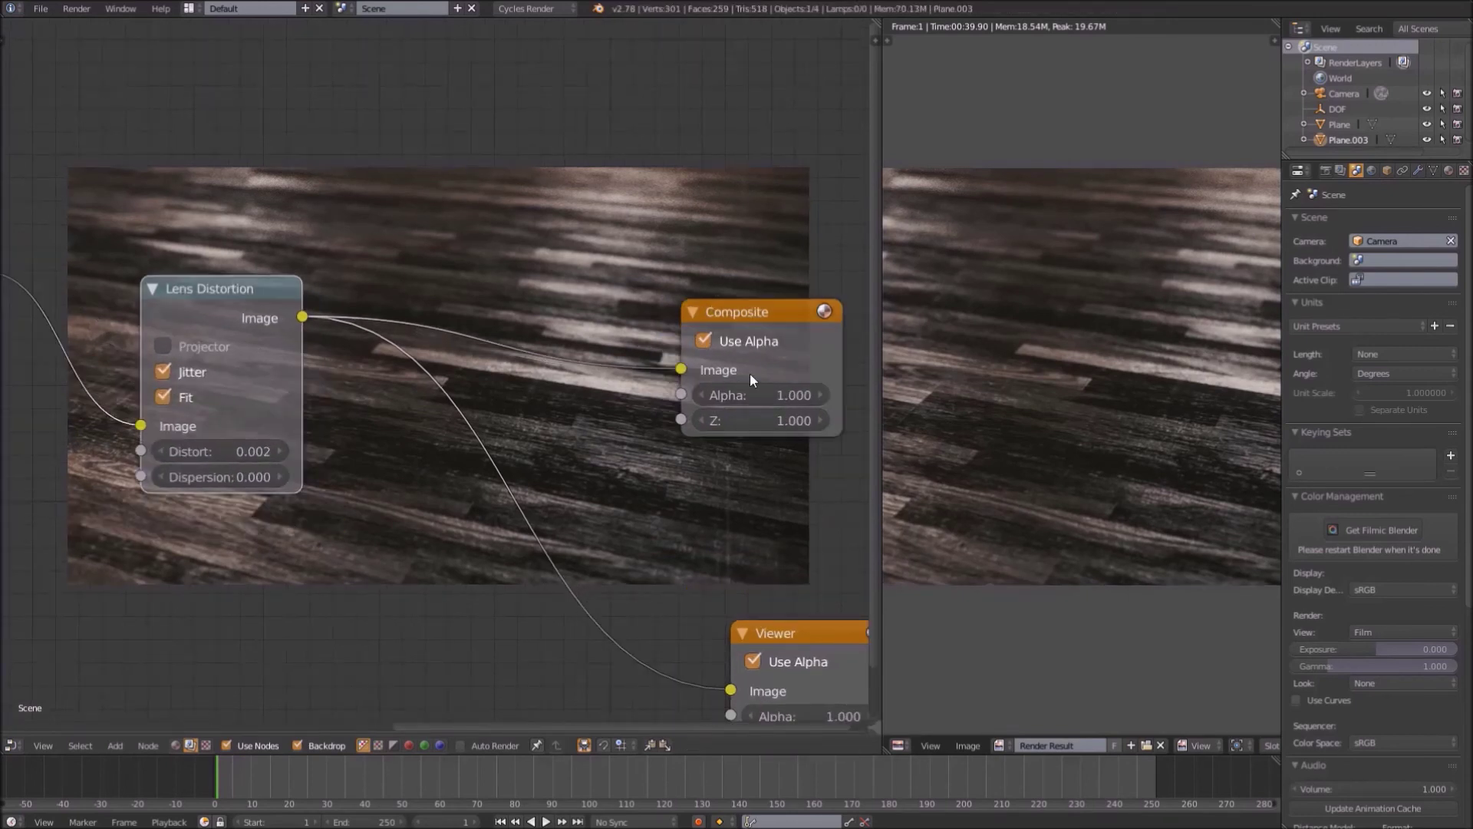
{"action": "key", "text": "n"}
{"action": "key", "text": "alt+v"}
{"action": "key", "text": "alt+v"}
{"action": "key", "text": "alt+v"}
{"action": "key", "text": "alt+v"}
{"action": "key", "text": "alt+v"}
{"action": "key", "text": "alt+v"}
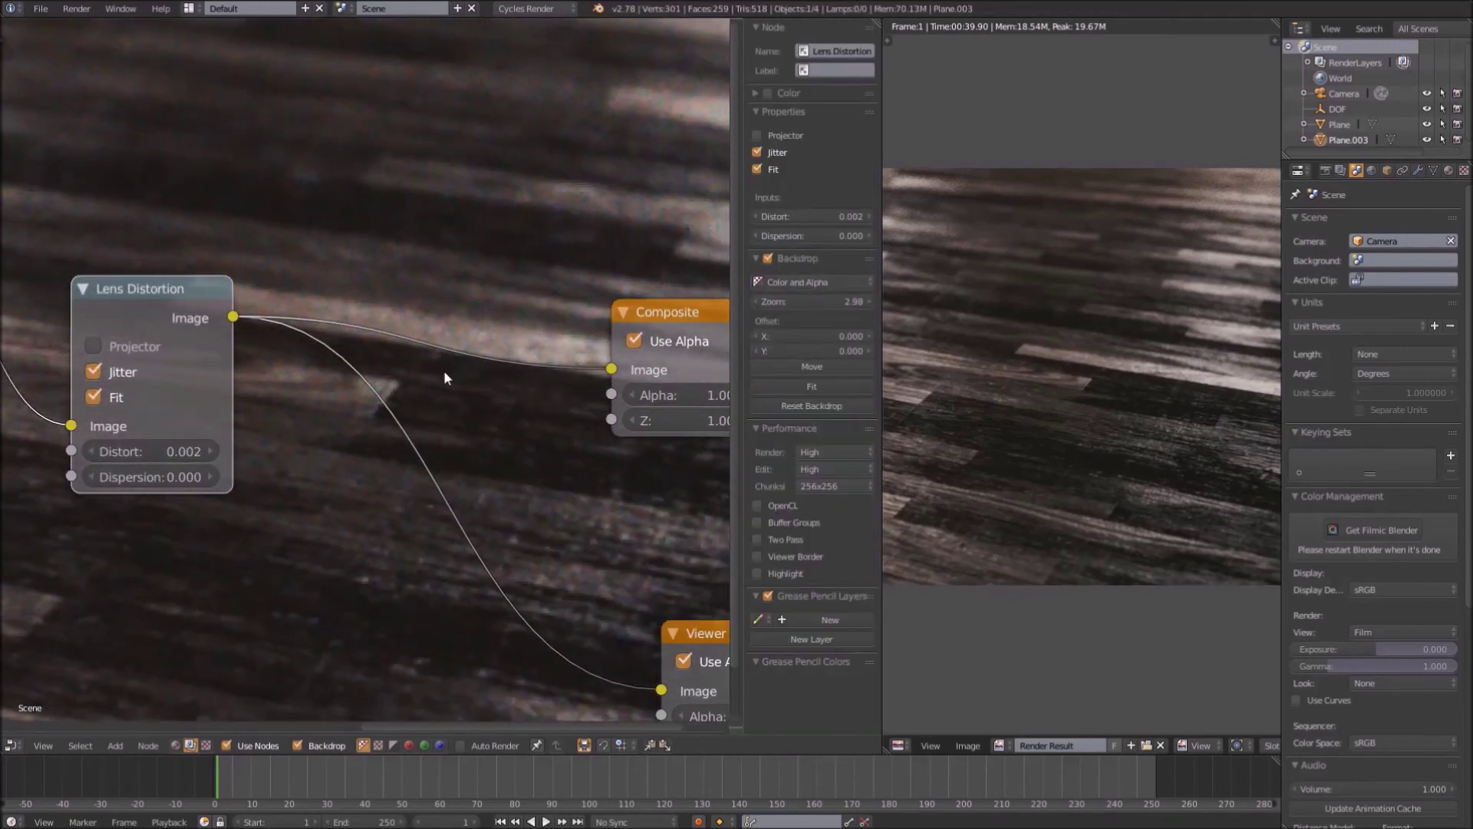